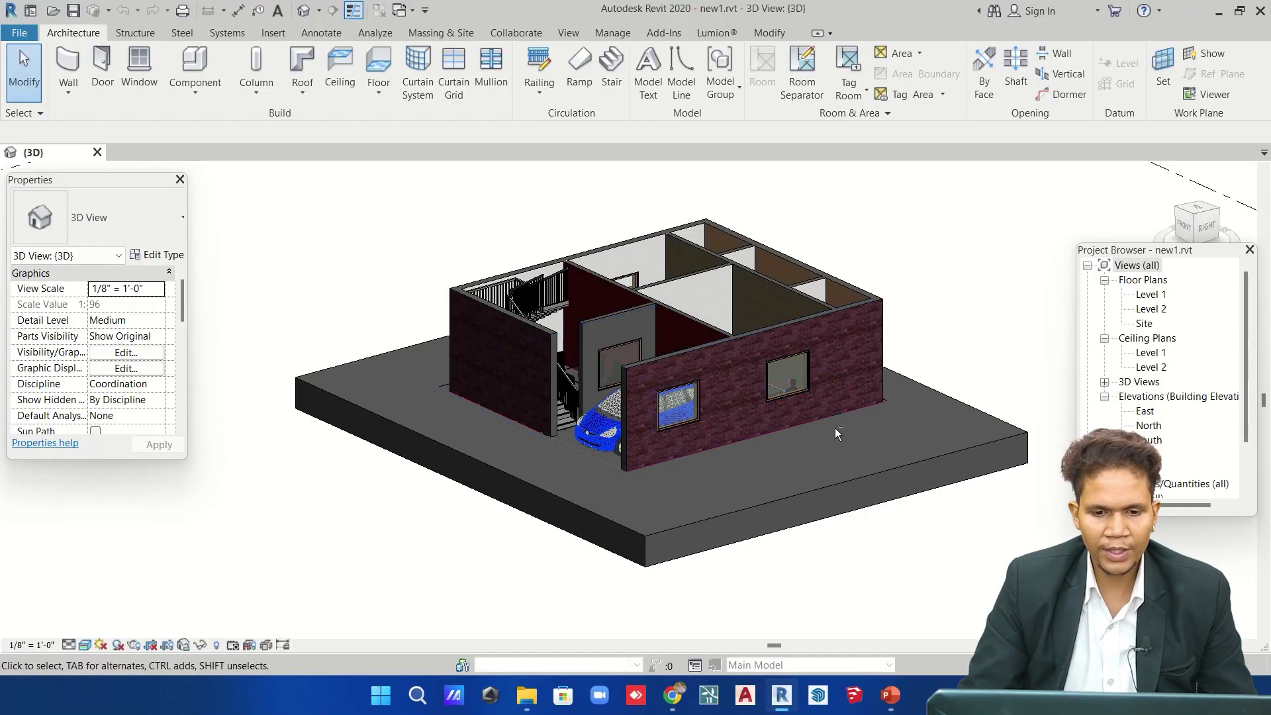
Orbit the house model in the 3D view to look at it from the back.
mouse_move(835, 428)
middle_mouse_down("shift")
mouse_move(598, 485)
mouse_move(869, 482)
middle_mouse_up("shift")
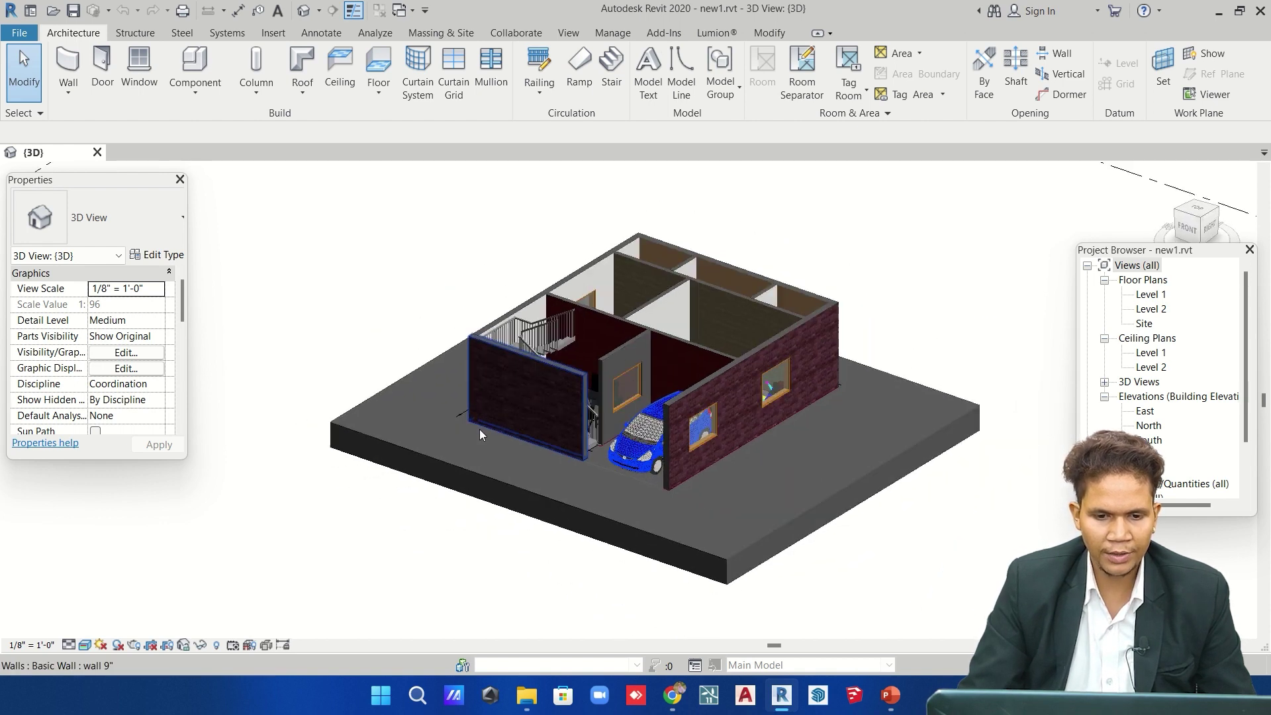
scroll(589, 464, "down", 2)
scroll(616, 415, "up", 3)
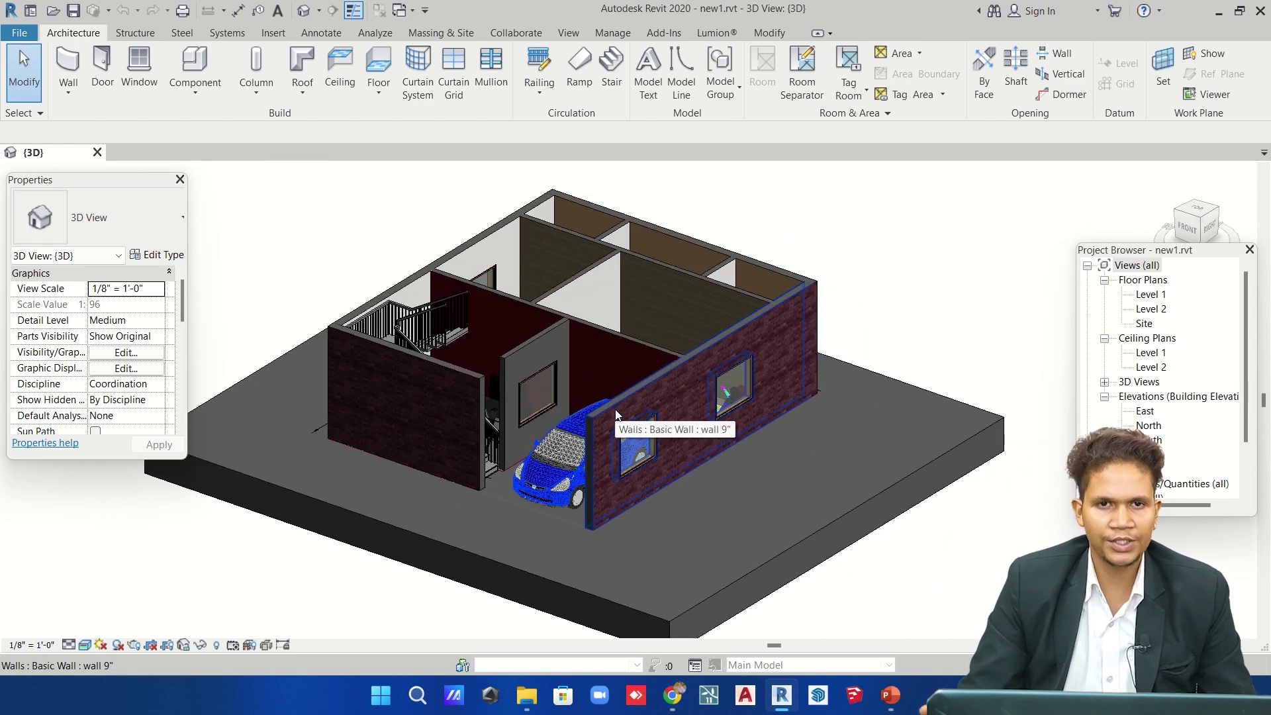
scroll(706, 380, "down", 2)
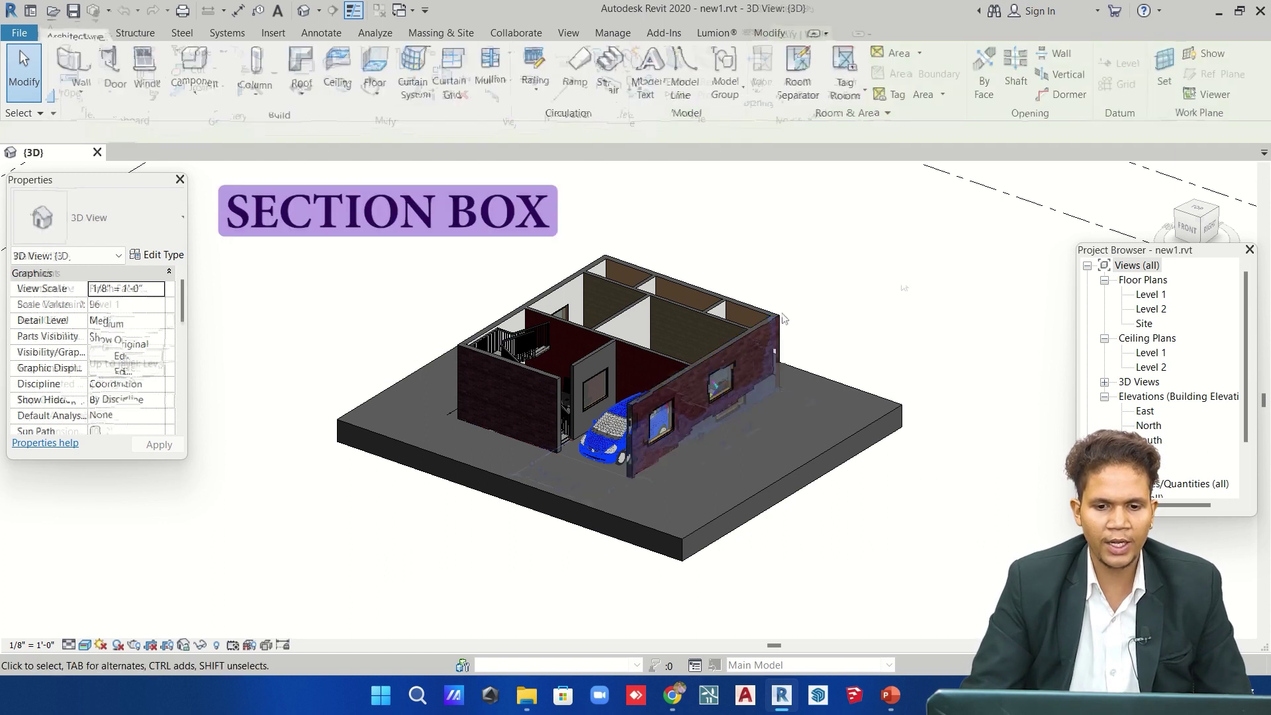
scroll(667, 421, "up", 3)
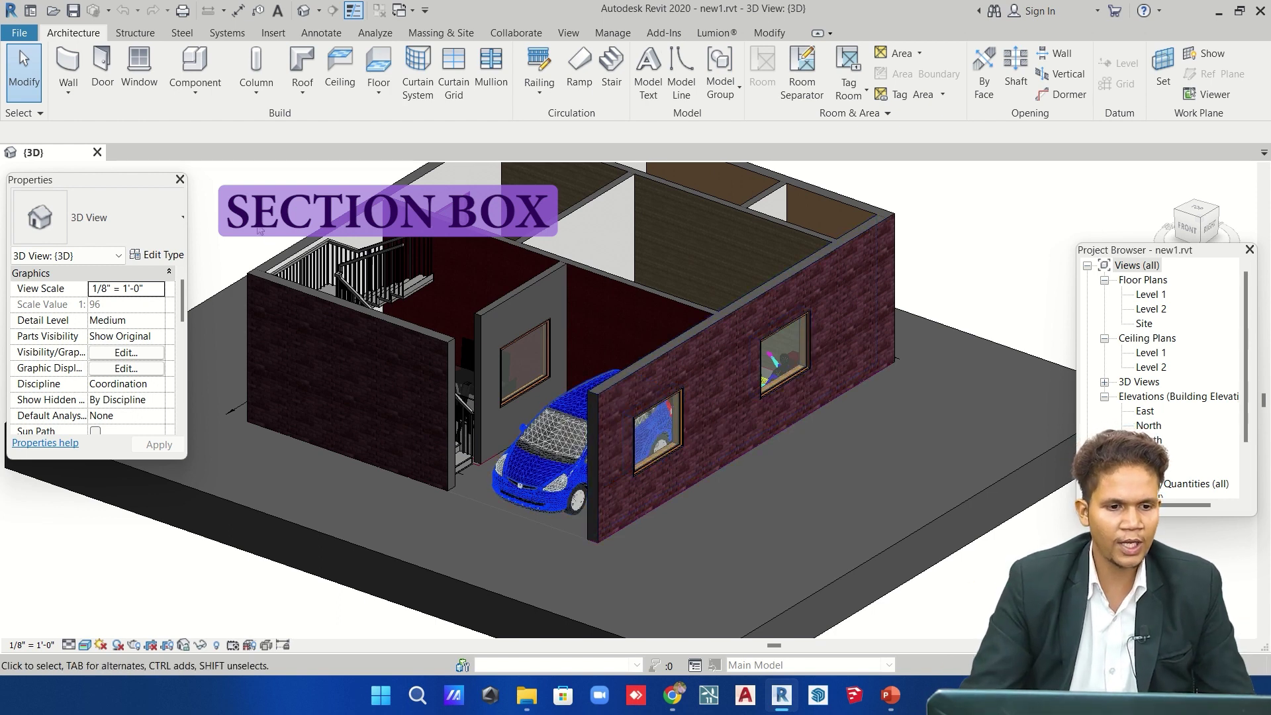
scroll(108, 380, "down", 2)
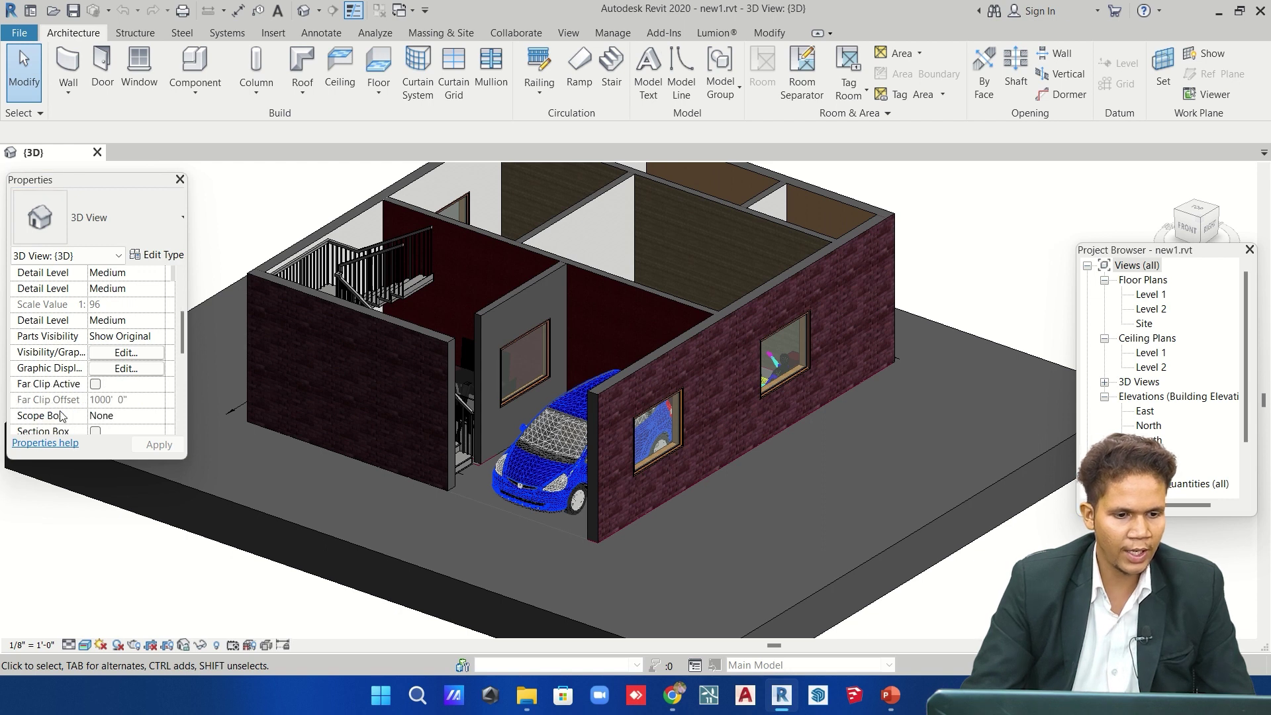
Turn on Section Box under Extents and pull one box face toward the house.
scroll(53, 418, "down", 2)
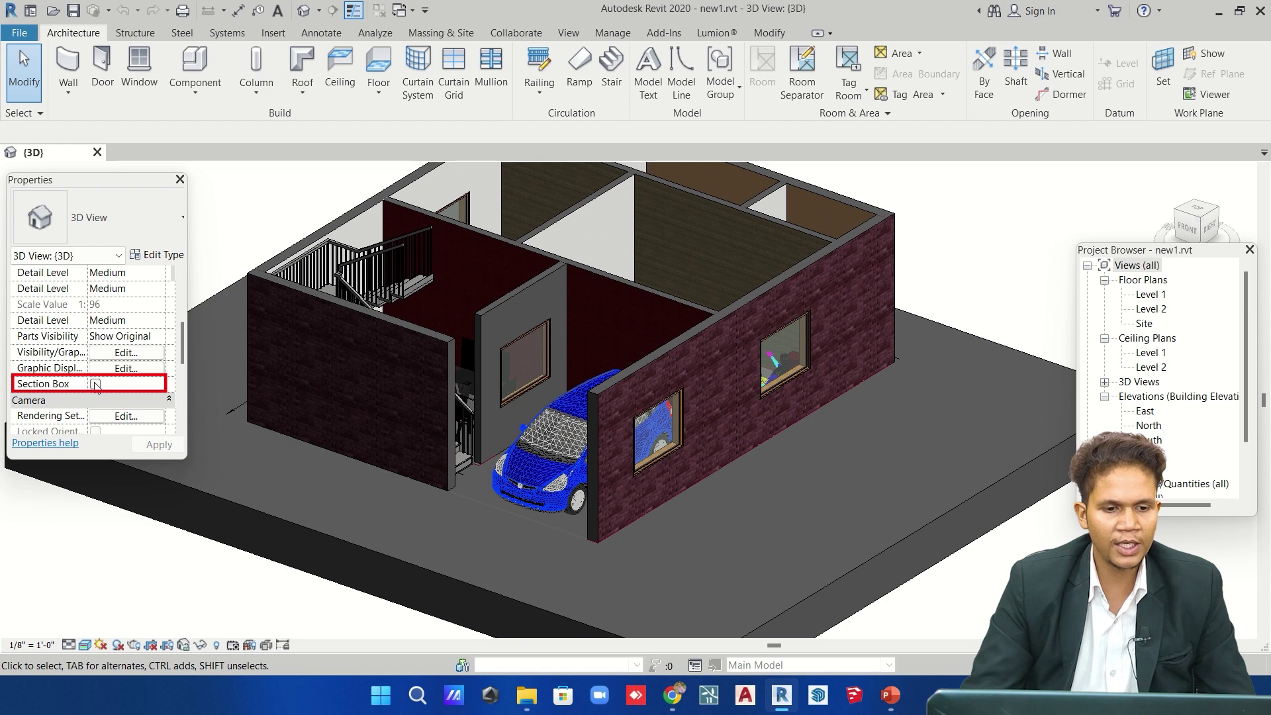
left_click(96, 384)
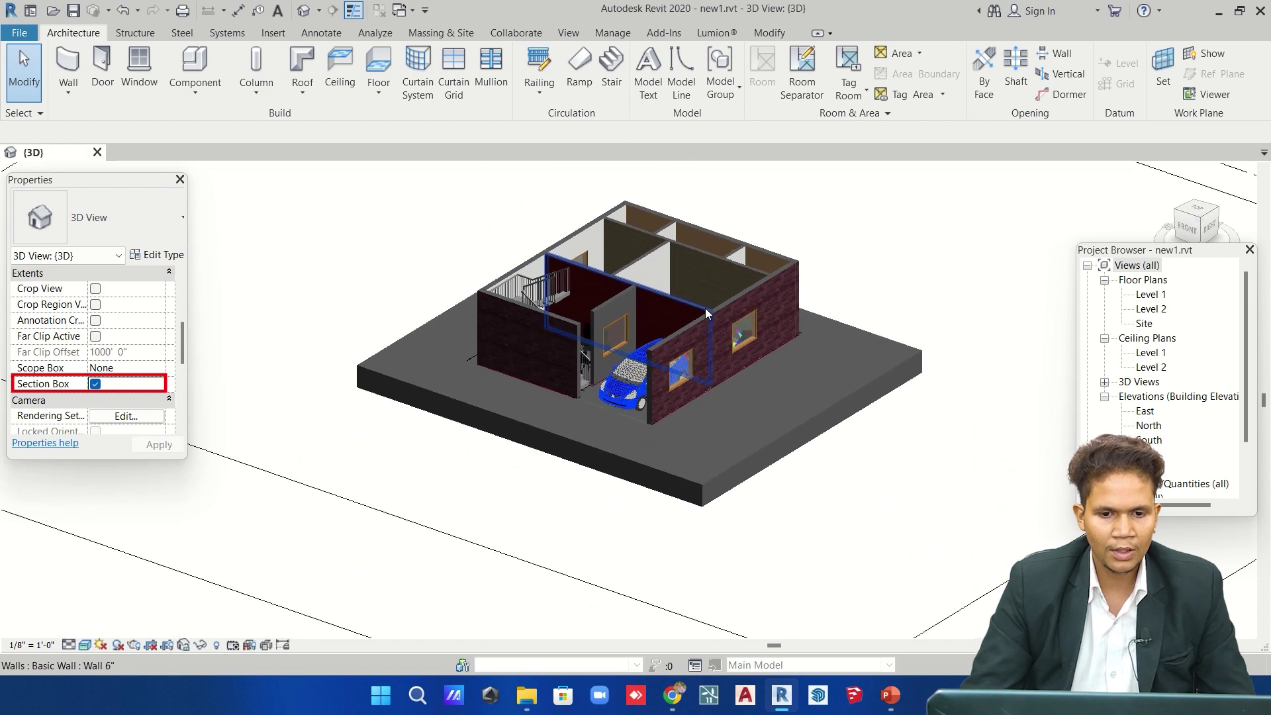
scroll(705, 307, "down", 5)
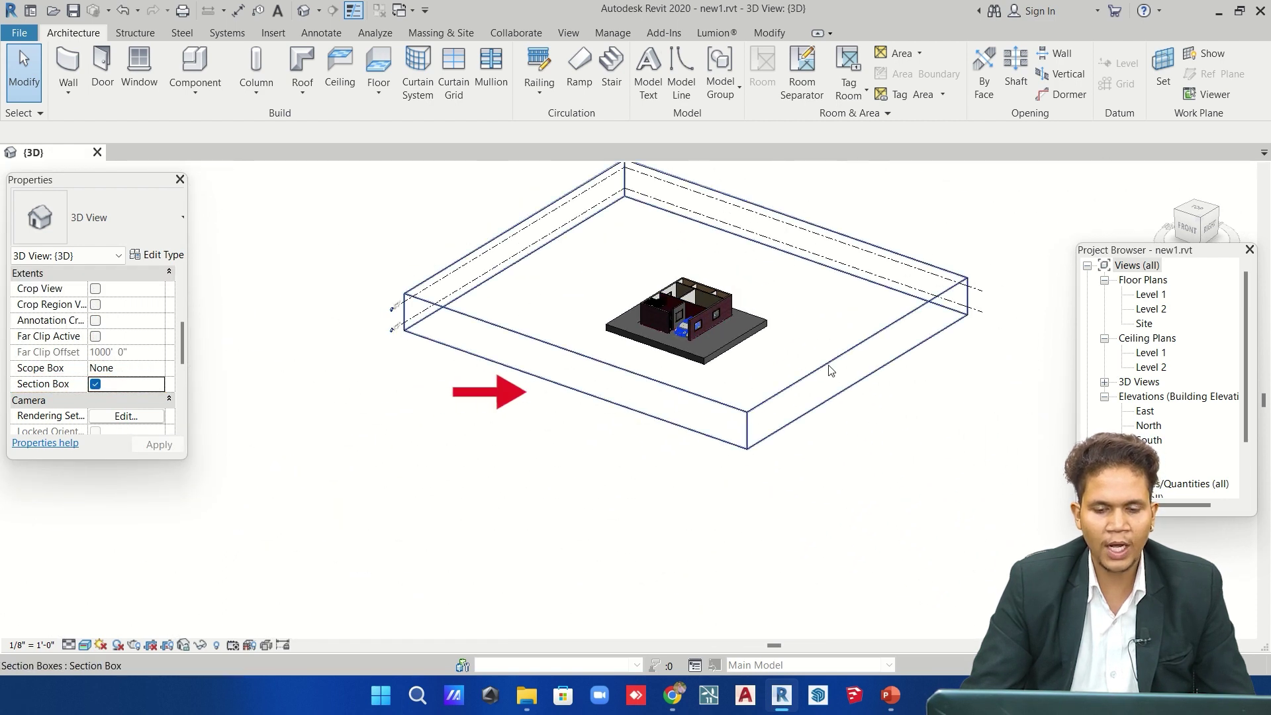
left_click(831, 372)
scroll(823, 361, "up", 3)
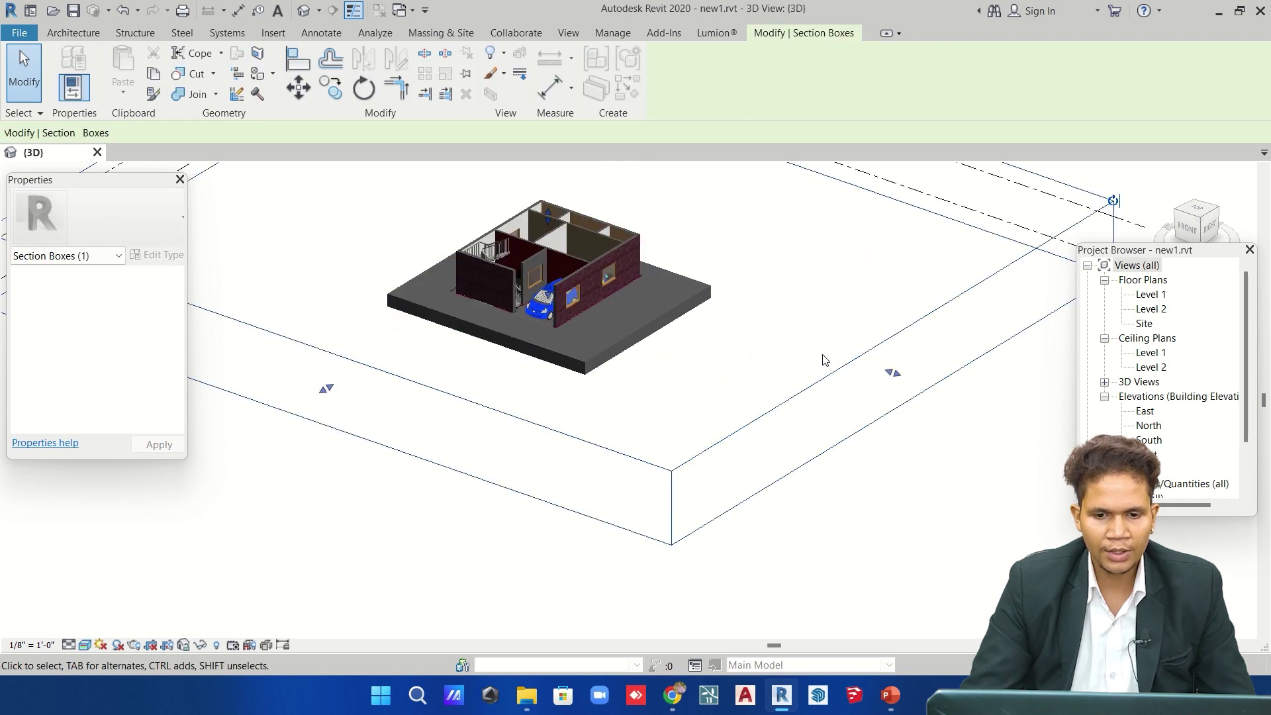
scroll(827, 397, "up", 2)
left_click_drag(899, 467, 551, 347)
Drag a second section box face inward, closer to the house.
scroll(551, 347, "up", 2)
scroll(555, 375, "down", 2)
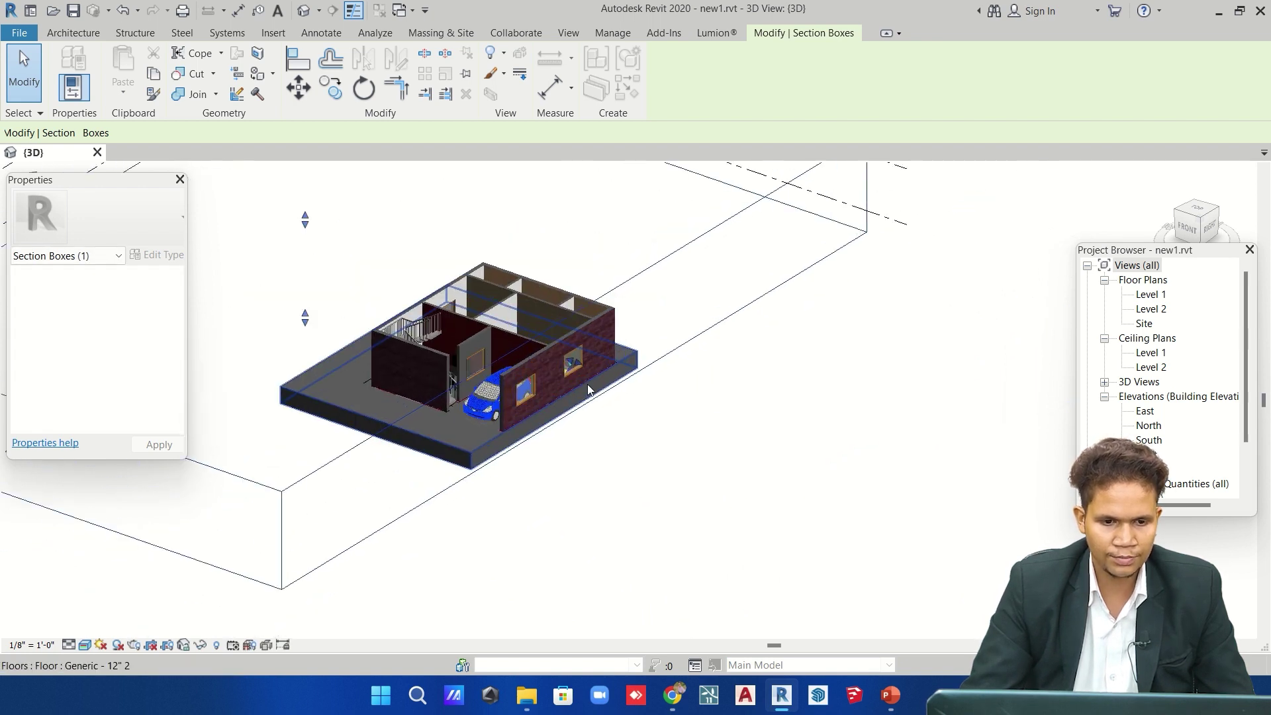
scroll(588, 388, "up", 2)
scroll(587, 384, "up", 2)
scroll(529, 376, "up", 2)
scroll(681, 296, "up", 2)
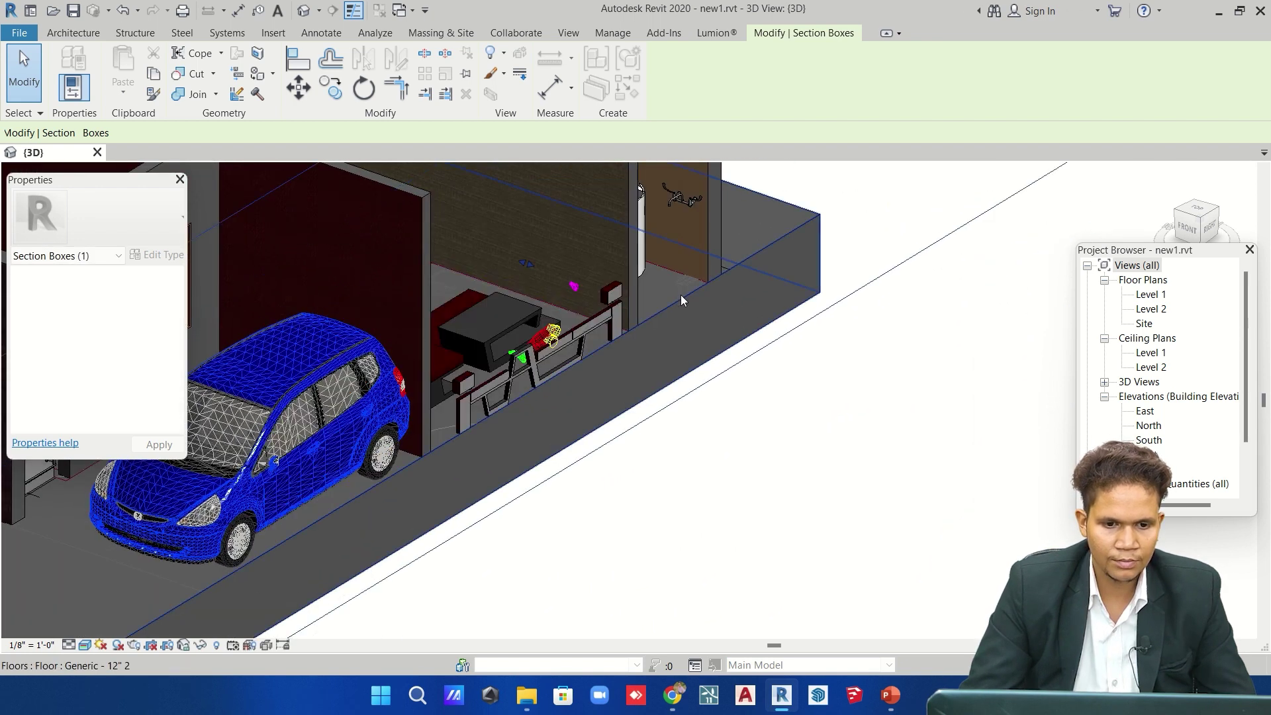
scroll(680, 296, "down", 2)
scroll(681, 296, "down", 2)
scroll(728, 331, "down", 2)
scroll(747, 351, "down", 1)
scroll(662, 358, "down", 2)
scroll(464, 378, "down", 2)
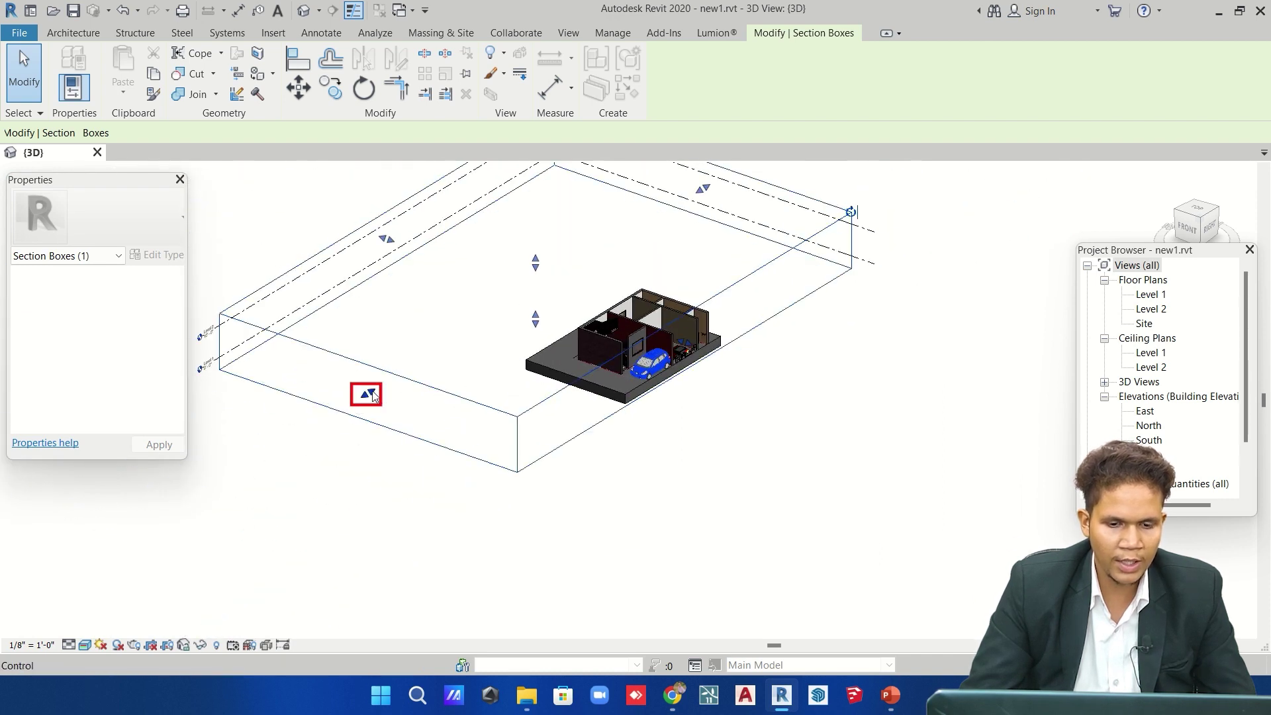
left_click_drag(373, 395, 521, 311)
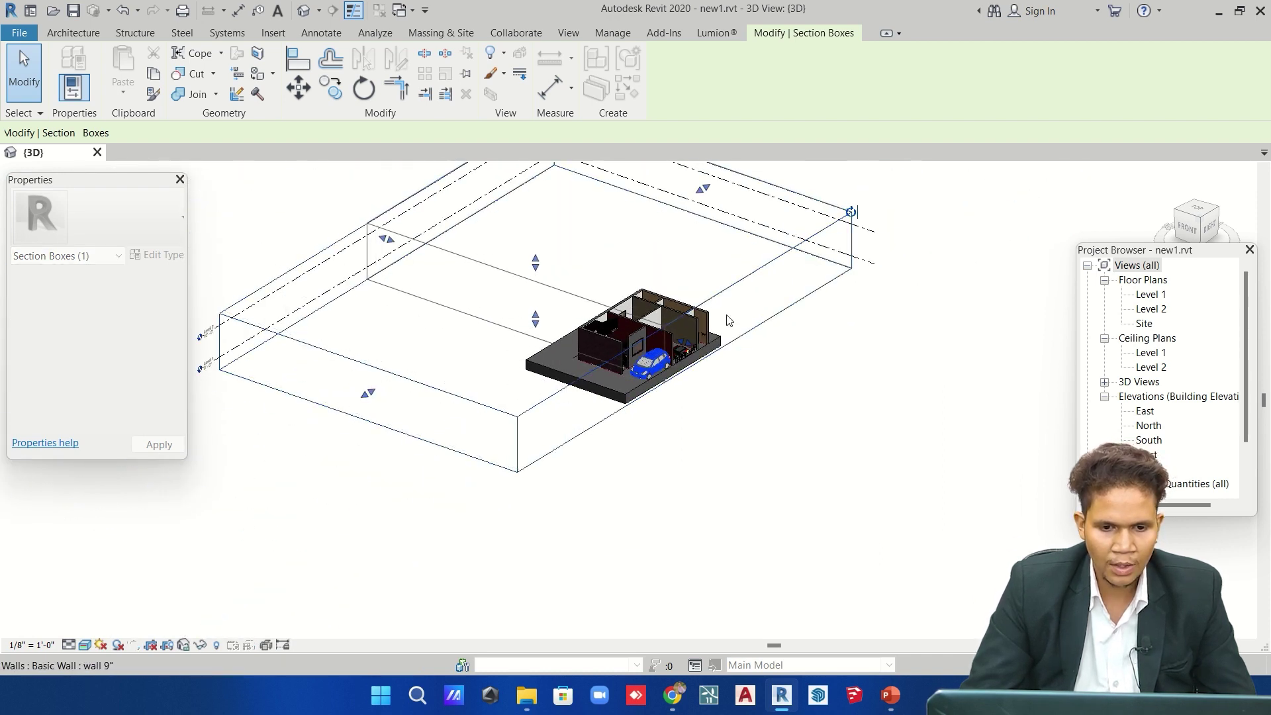
From the Top ViewCube view, drag the section box edges tightly around a small plan area.
left_click(1197, 213)
scroll(702, 371, "up", 2)
middle_click_drag(702, 397, 702, 363)
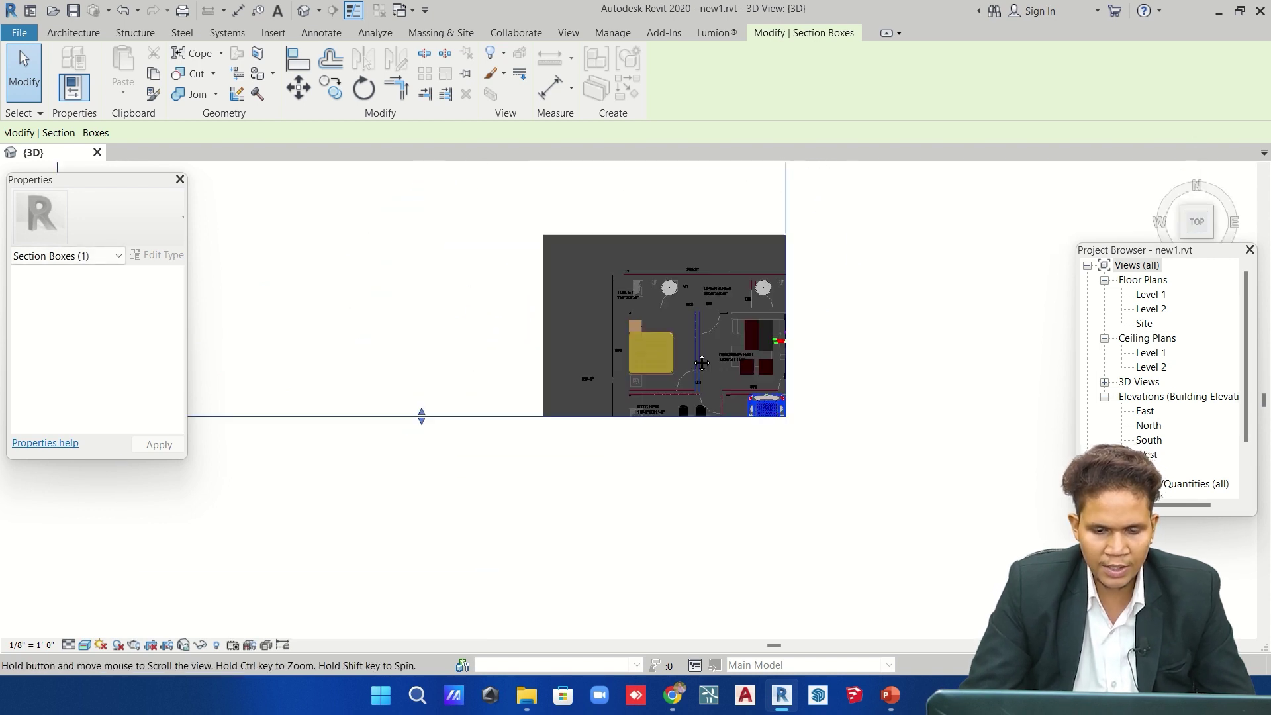
scroll(464, 397, "up", 3)
left_click_drag(379, 397, 378, 378)
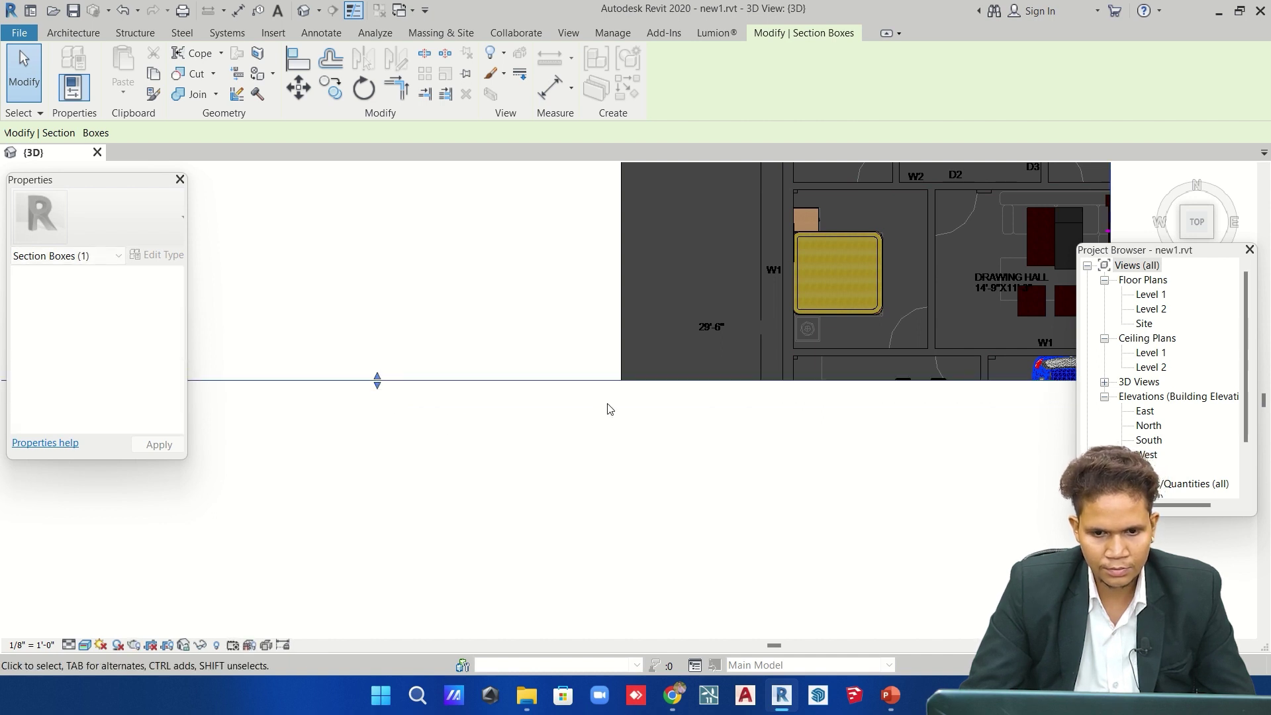
scroll(662, 410, "down", 3)
scroll(741, 420, "down", 2)
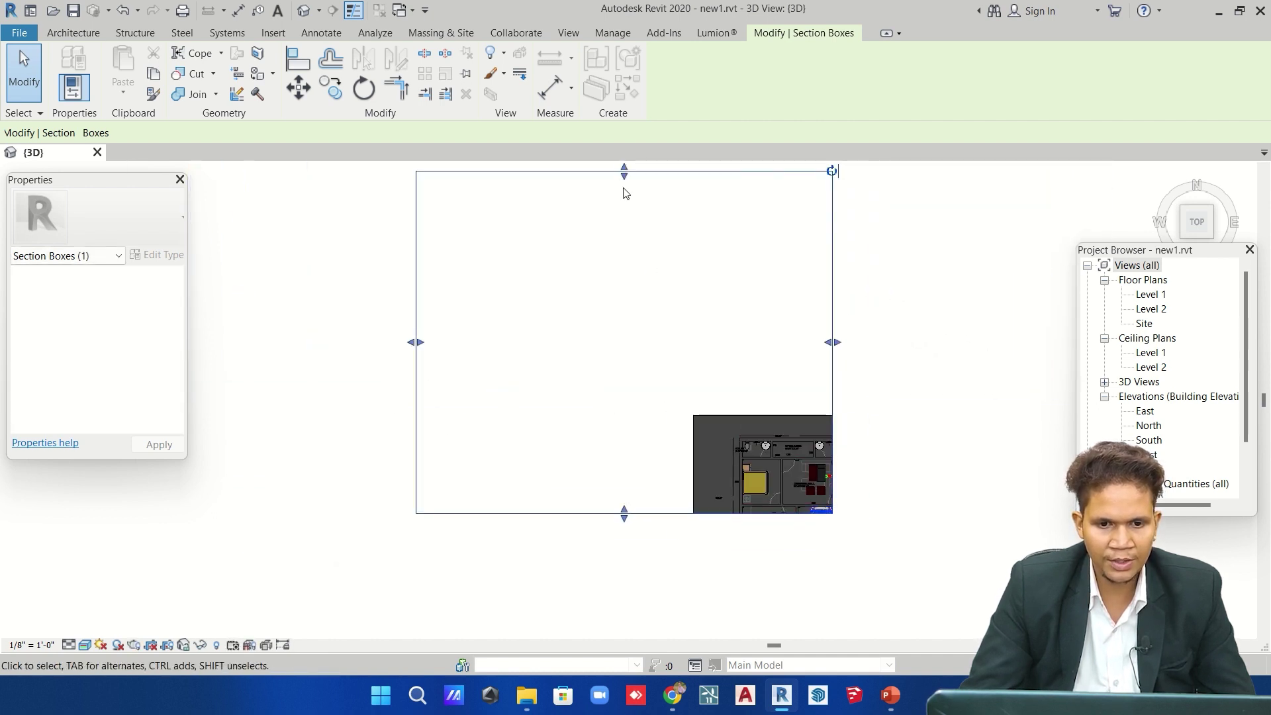
left_click_drag(642, 455, 754, 482)
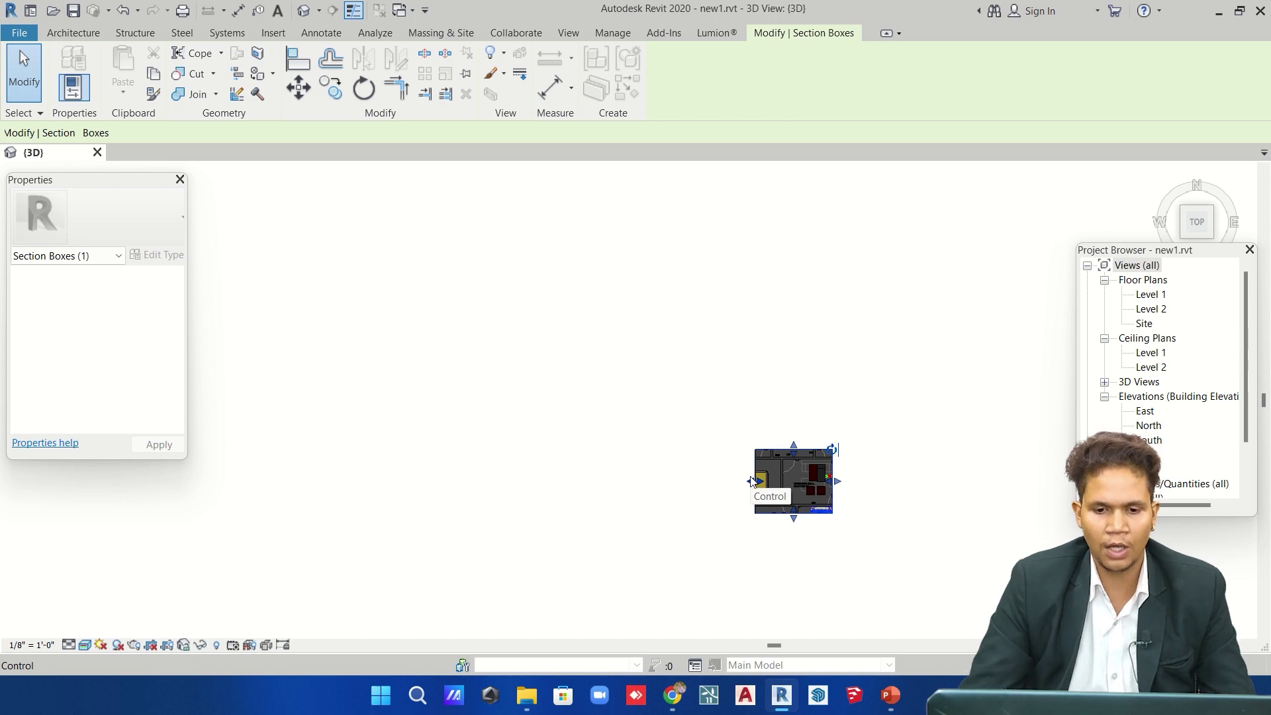
Orbit back to an angled 3D view and reposition the boxed area on screen.
left_click(894, 498)
middle_click_drag(883, 559, 706, 523, "shift")
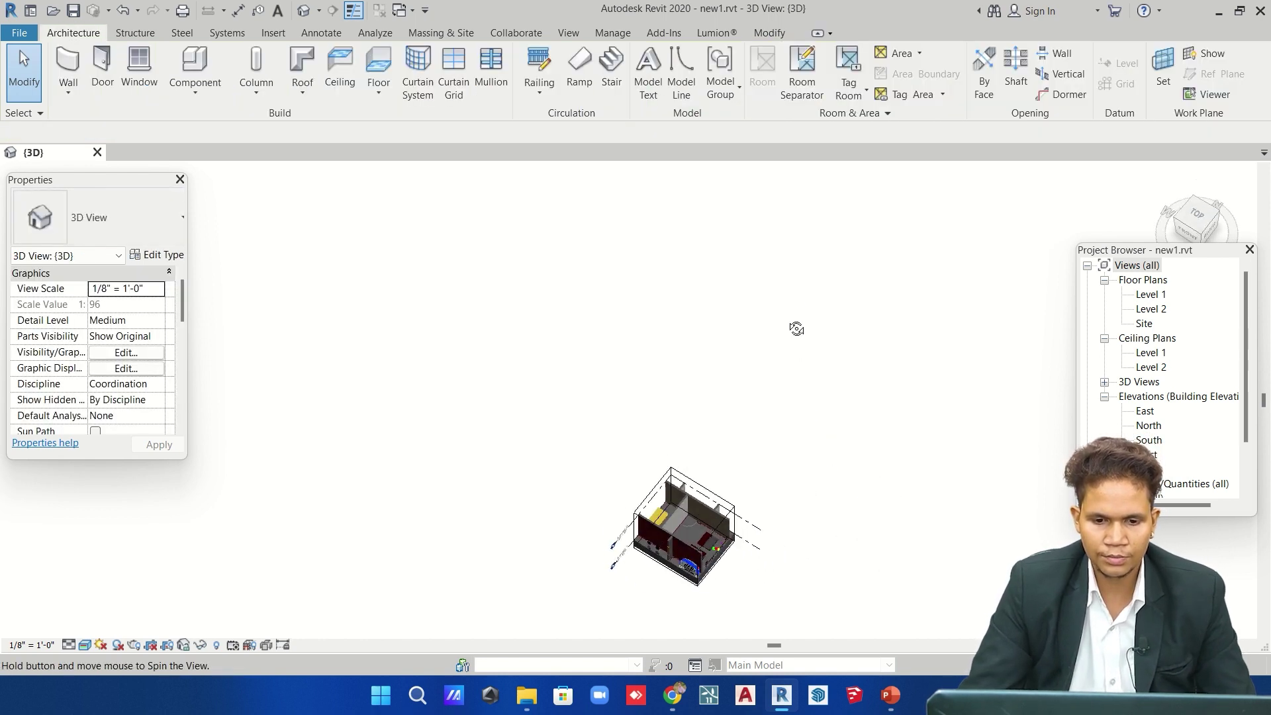
scroll(706, 523, "up", 2)
scroll(704, 599, "up", 3)
scroll(709, 529, "up", 2)
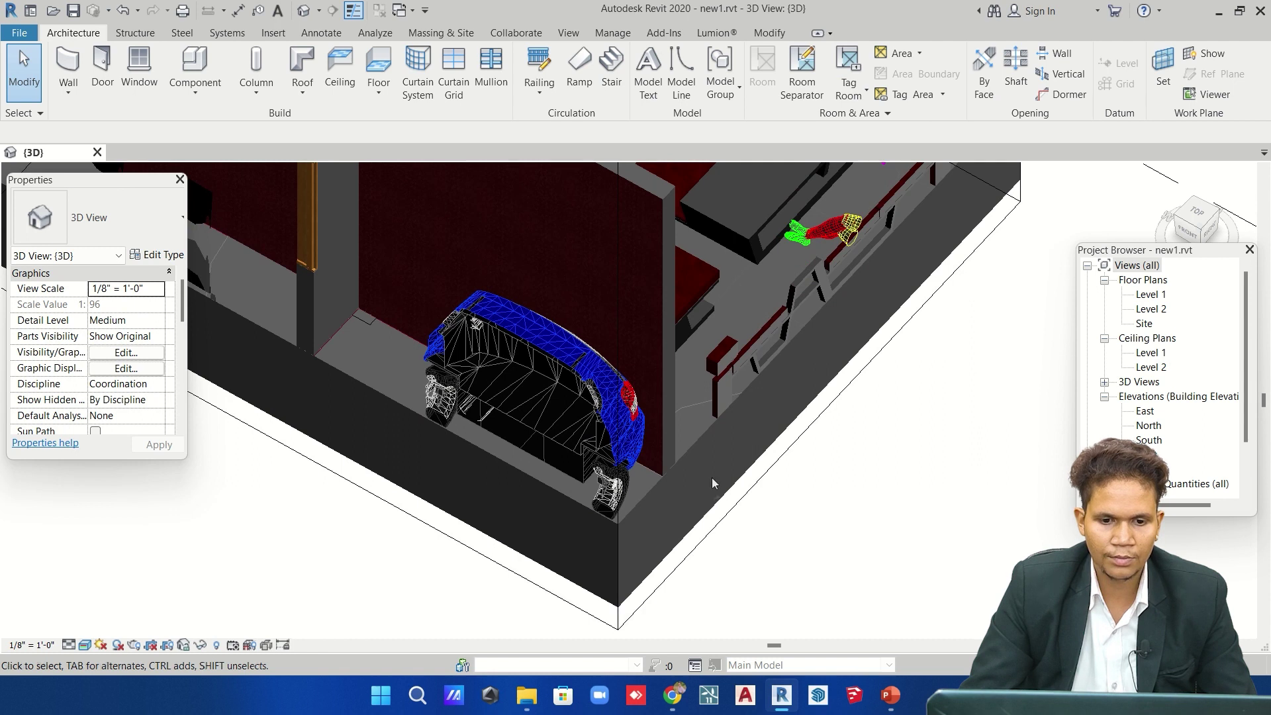
scroll(713, 477, "down", 1)
scroll(799, 588, "down", 2)
scroll(788, 556, "down", 2)
scroll(775, 500, "down", 1)
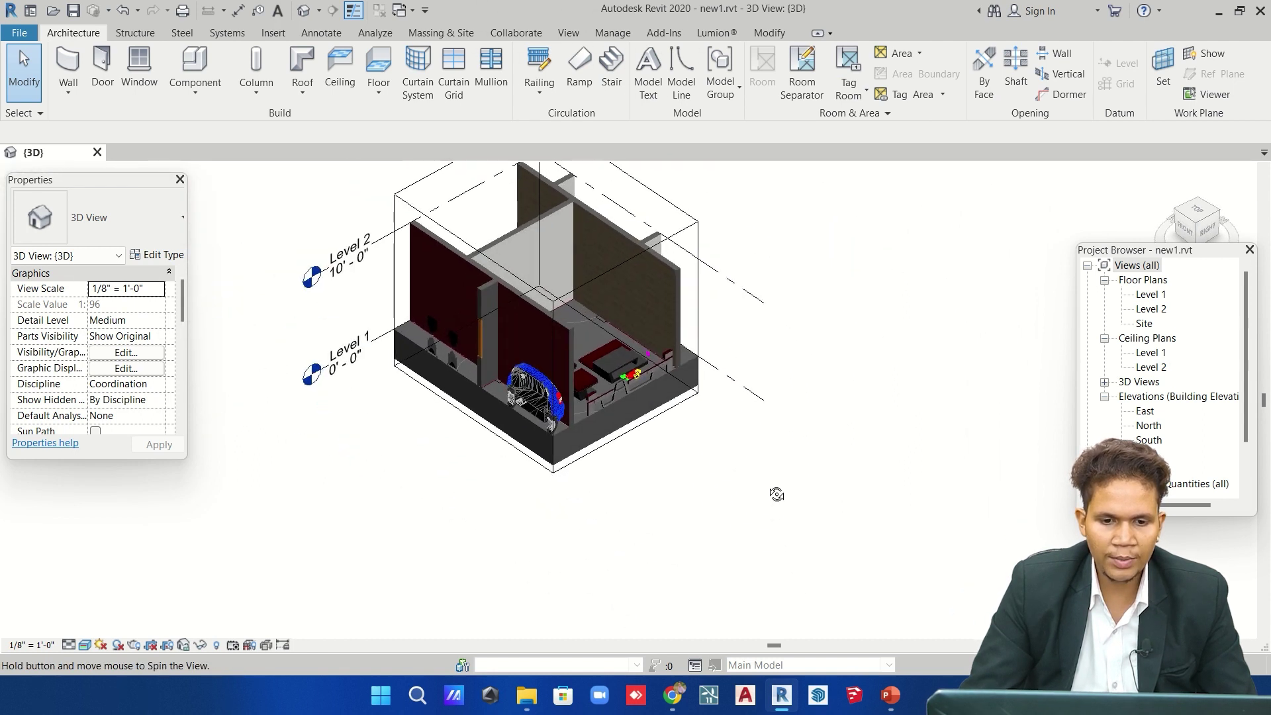
left_click(706, 381)
middle_click_drag(706, 381, 741, 445)
left_click(689, 534)
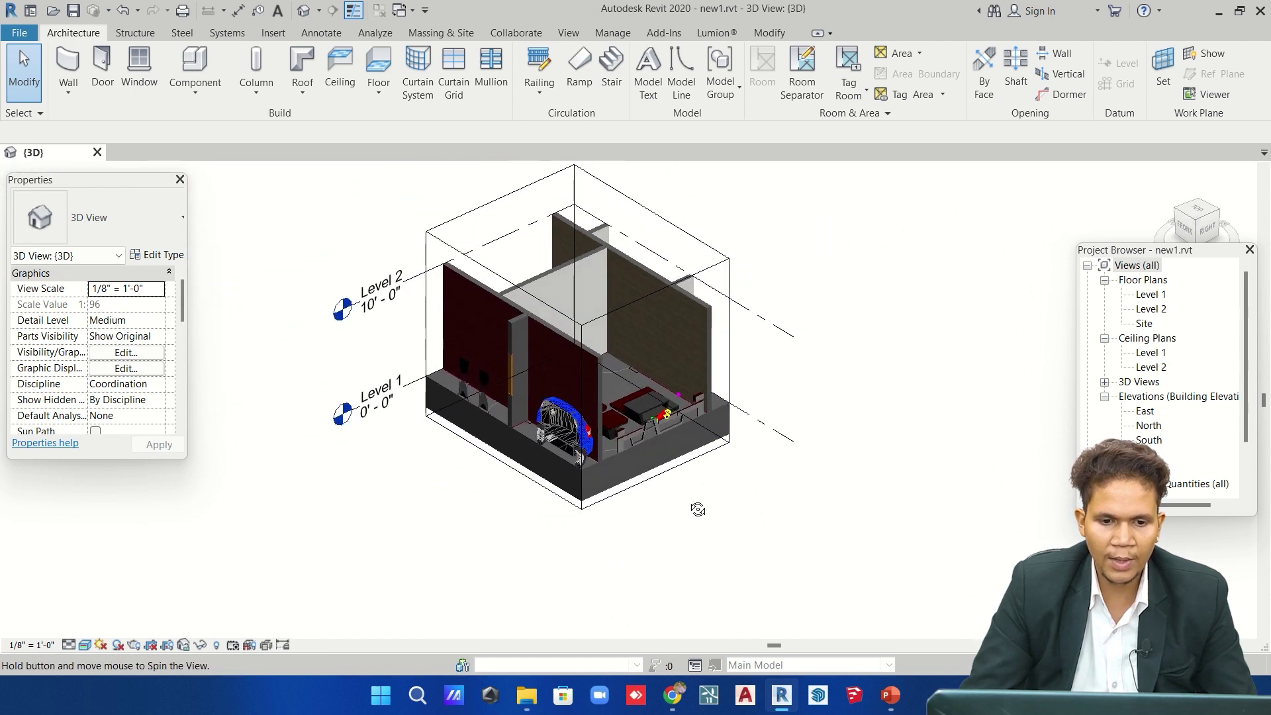
Re-orbit the model and drag the section box top face down to Level 1.
scroll(615, 401, "up", 3)
scroll(613, 412, "up", 3)
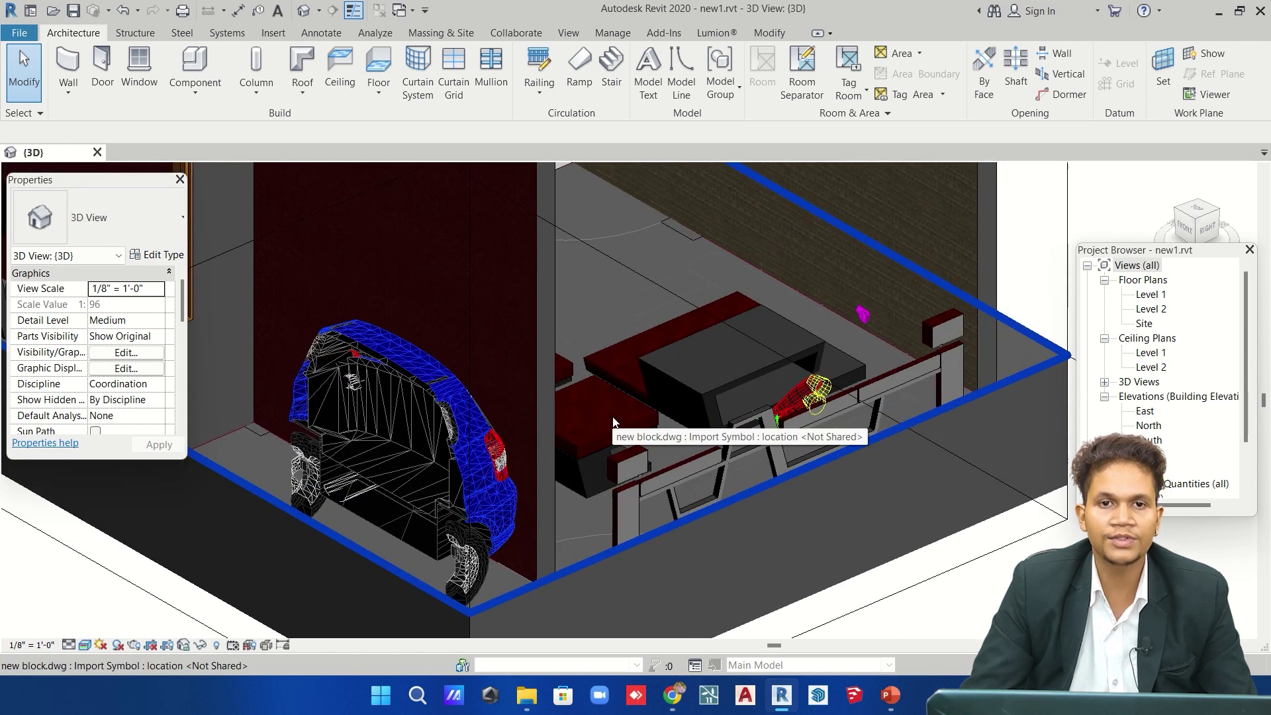
scroll(614, 421, "down", 2)
scroll(602, 421, "down", 3)
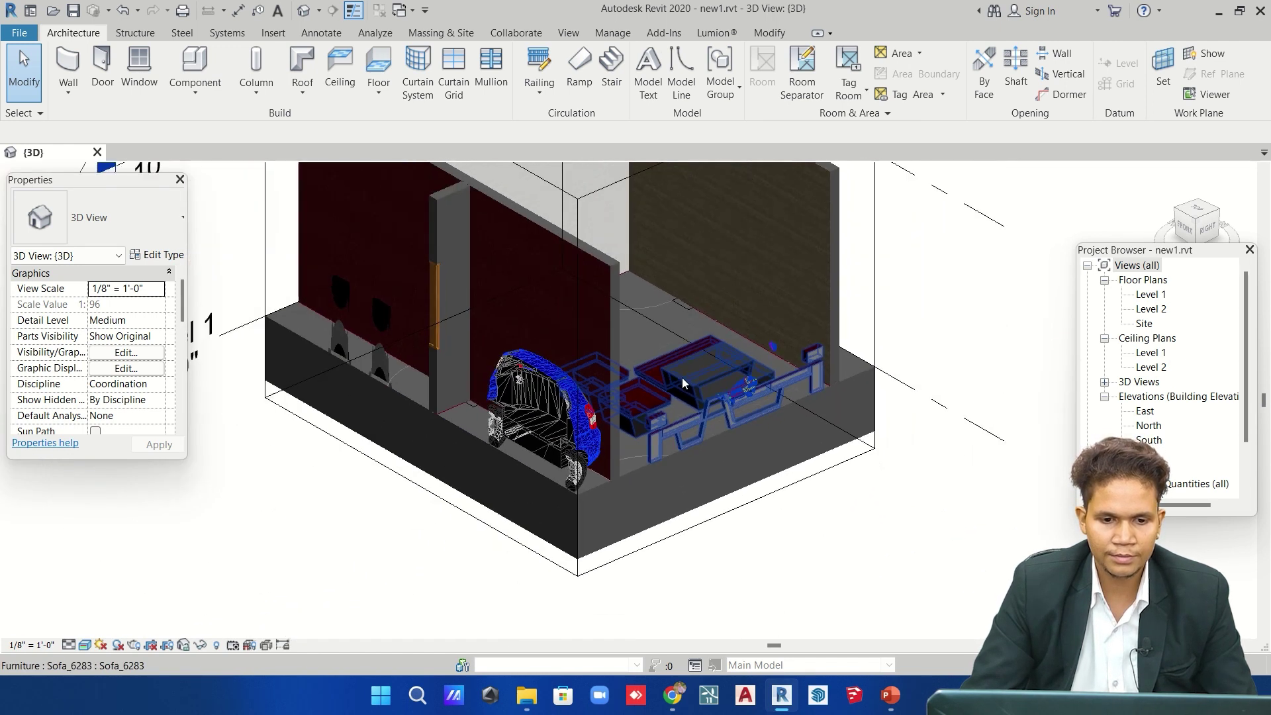
scroll(582, 419, "down", 2)
middle_click_drag(469, 351, 691, 448, "shift")
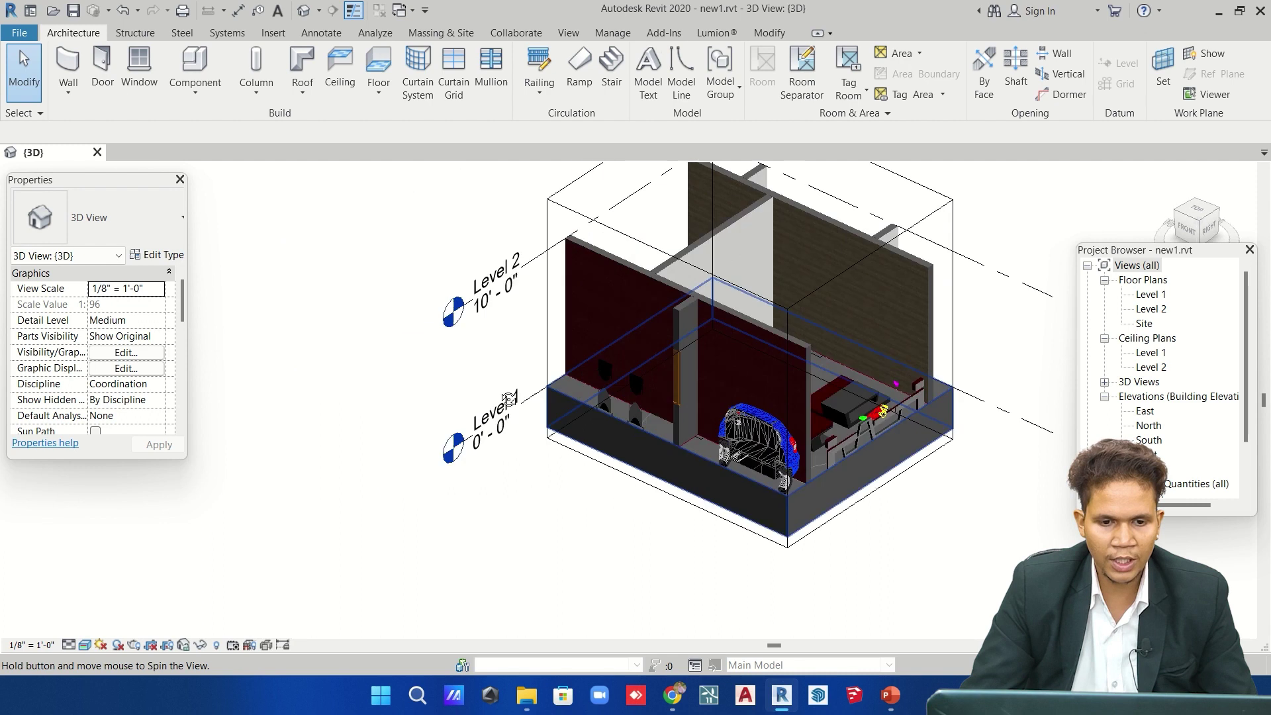
mouse_move(753, 403)
middle_mouse_down()
mouse_move(662, 434)
mouse_move(843, 463)
mouse_move(555, 350)
middle_mouse_up()
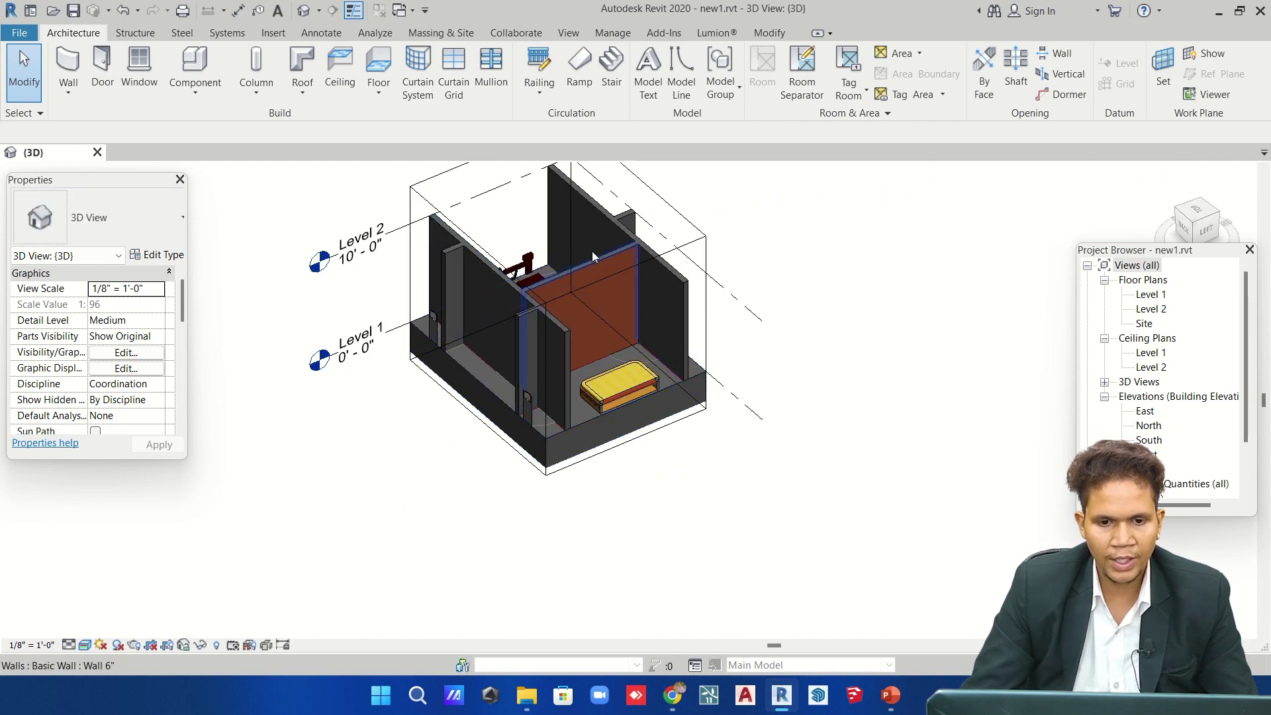
left_click(596, 231)
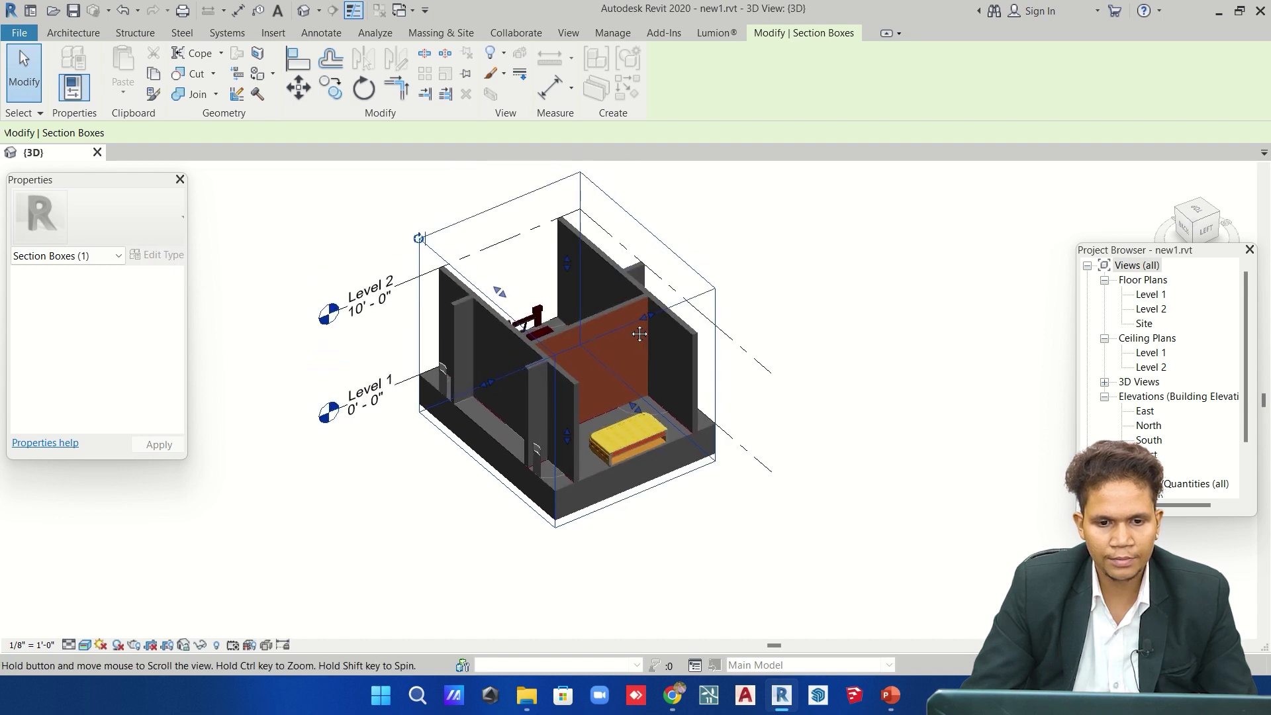
scroll(562, 293, "up", 3, "ctrl")
left_click_drag(570, 287, 575, 382)
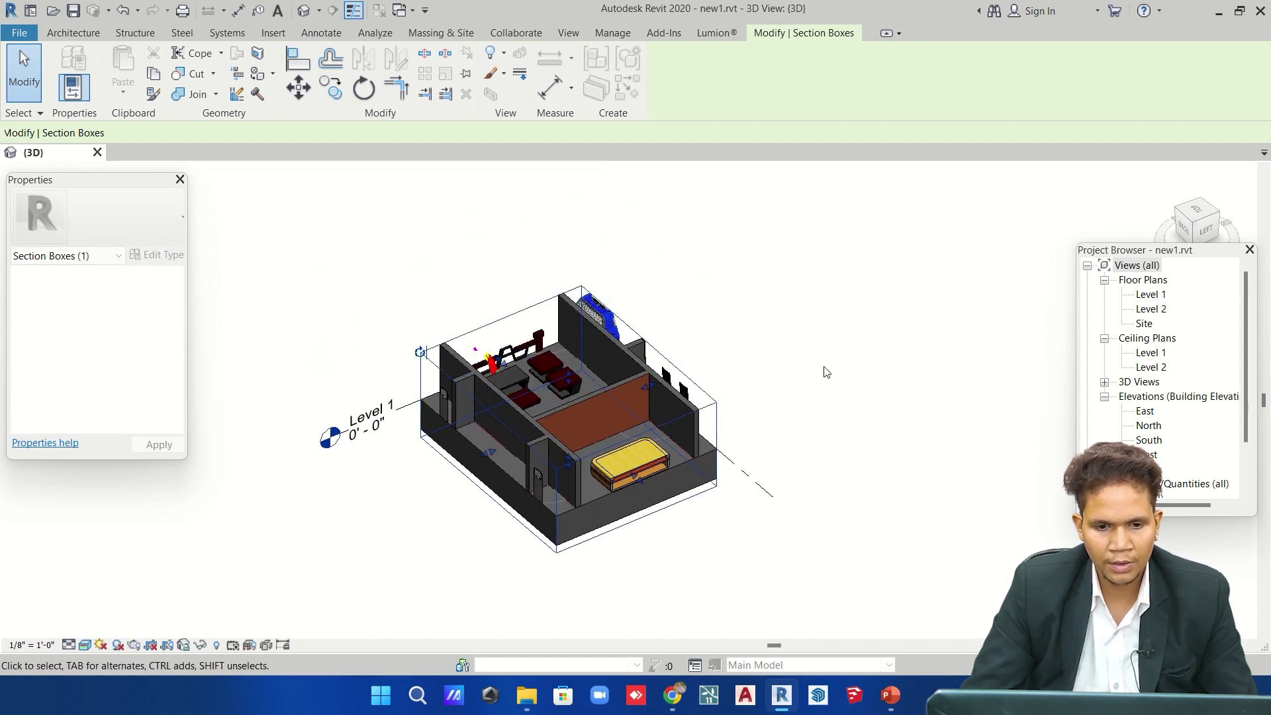
key("Escape")
Orbit to a closer front-right view of the furnished bedroom.
left_click(634, 457)
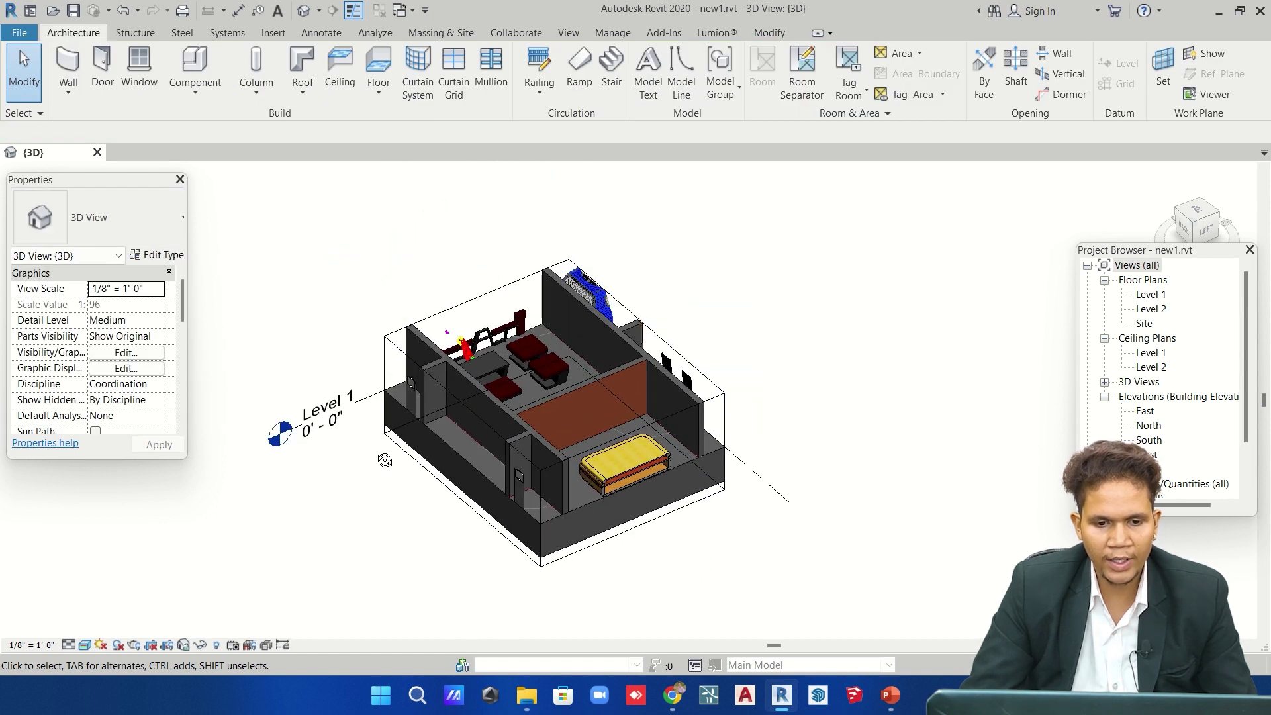
middle_click_drag(633, 457, 695, 527, "shift")
scroll(695, 527, "up", 3)
scroll(698, 479, "up", 2)
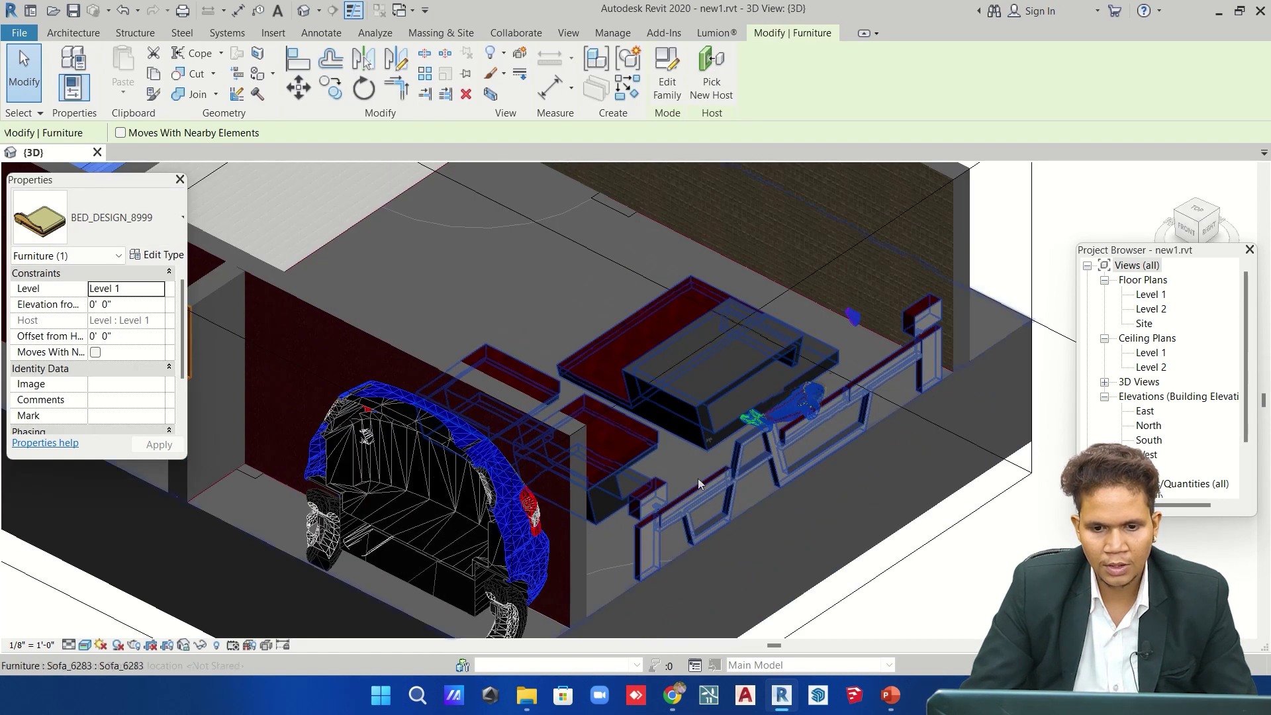
scroll(708, 418, "down", 5)
scroll(708, 419, "down", 3)
scroll(709, 419, "down", 2)
key("Escape")
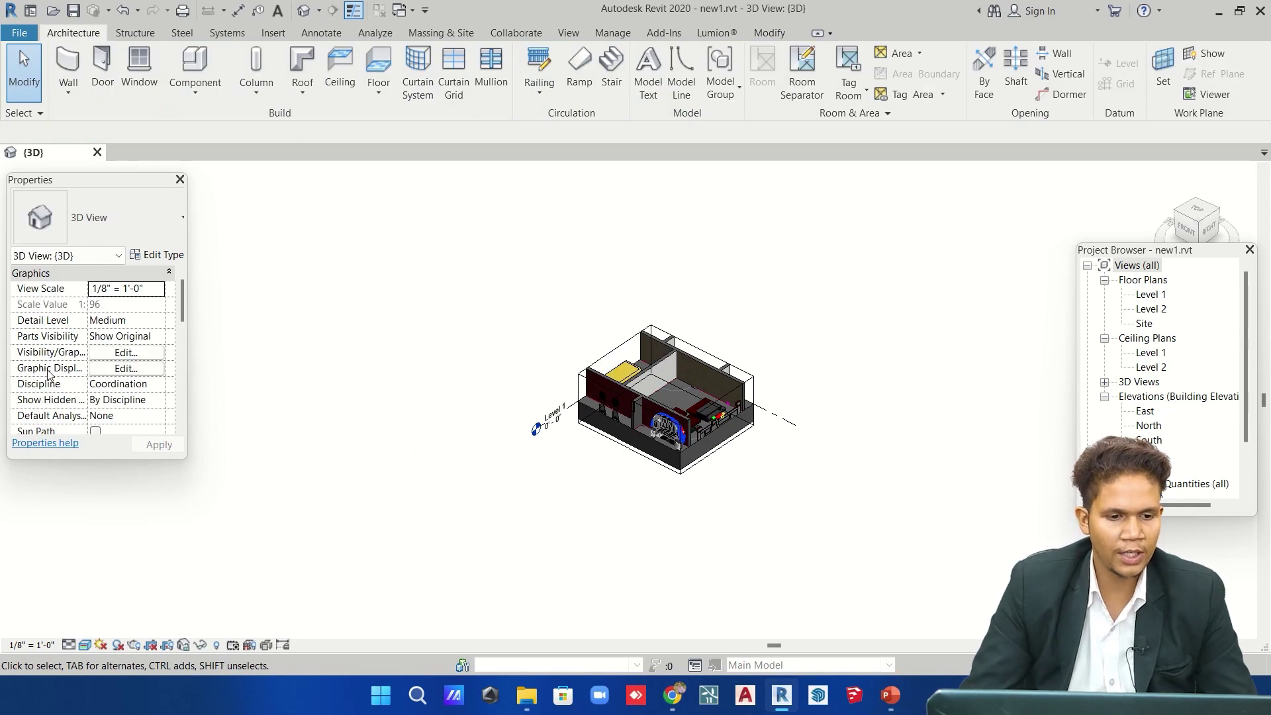
scroll(47, 374, "down", 3)
scroll(48, 375, "down", 1)
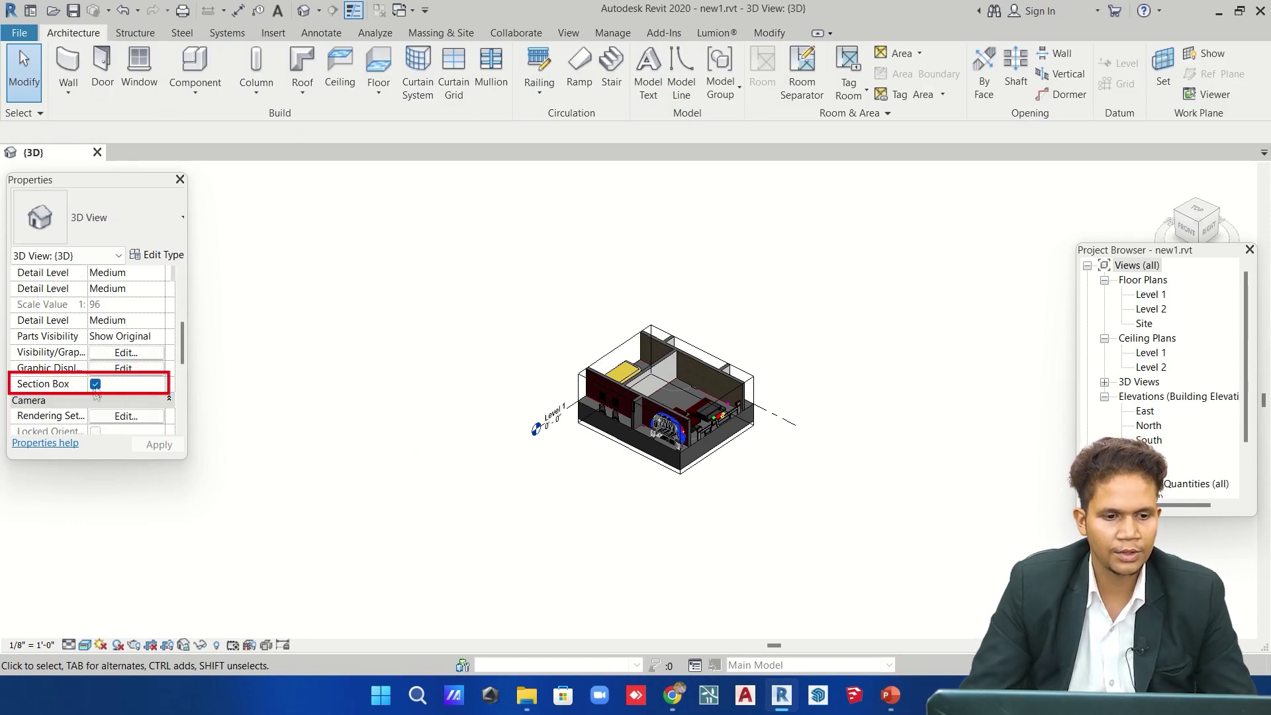
left_click(95, 386)
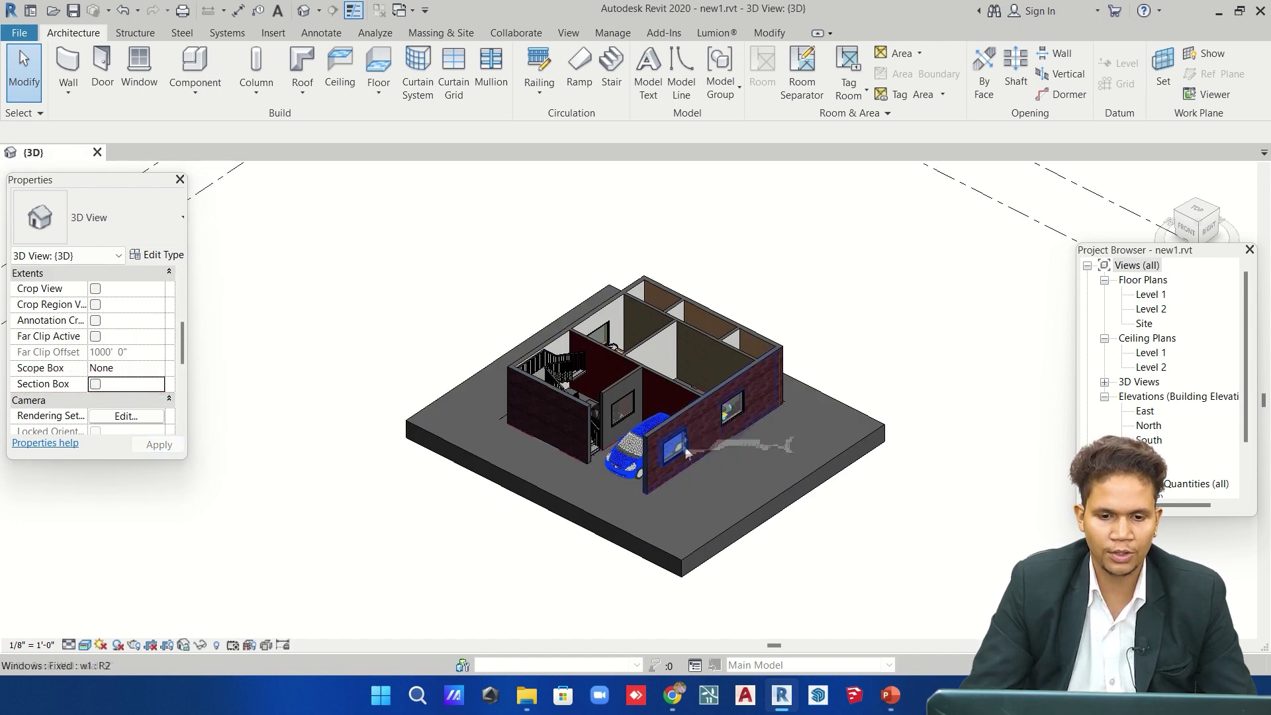
scroll(686, 453, "up", 1)
scroll(675, 466, "up", 1)
scroll(674, 466, "up", 1)
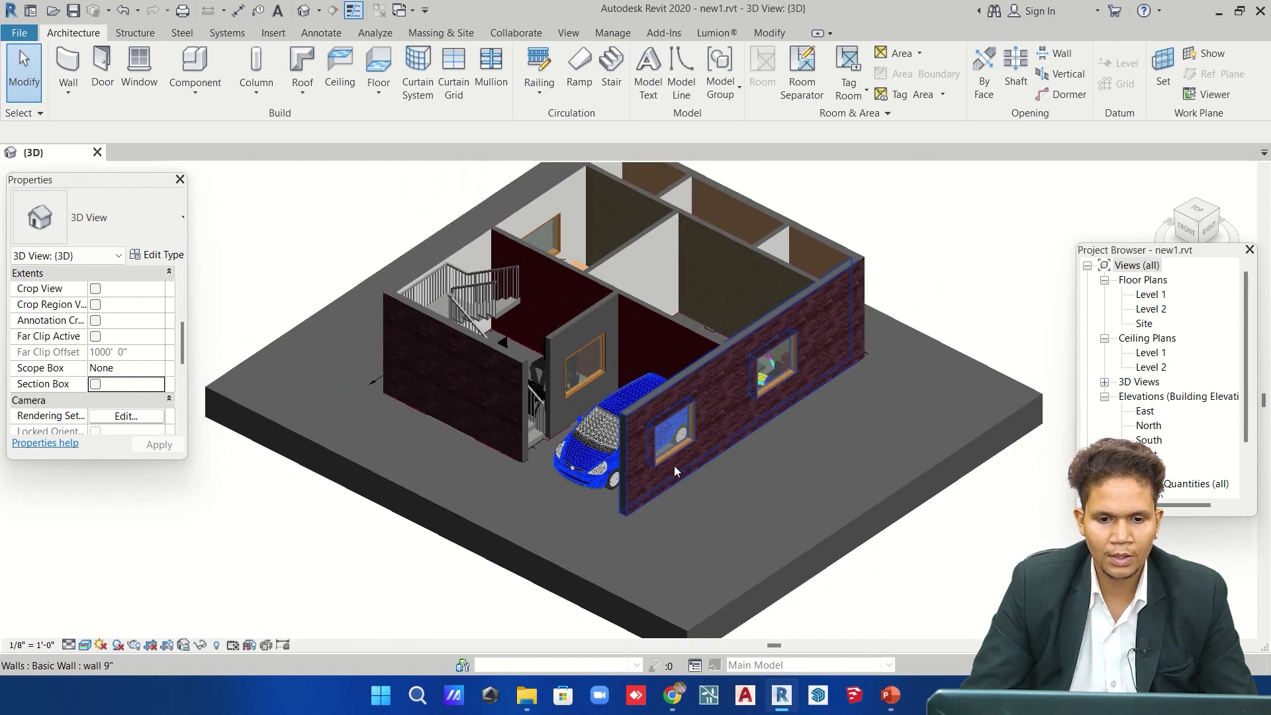
scroll(674, 466, "down", 3)
mouse_move(680, 503)
middle_mouse_down("shift")
mouse_move(806, 241)
mouse_move(814, 278)
middle_mouse_up("shift")
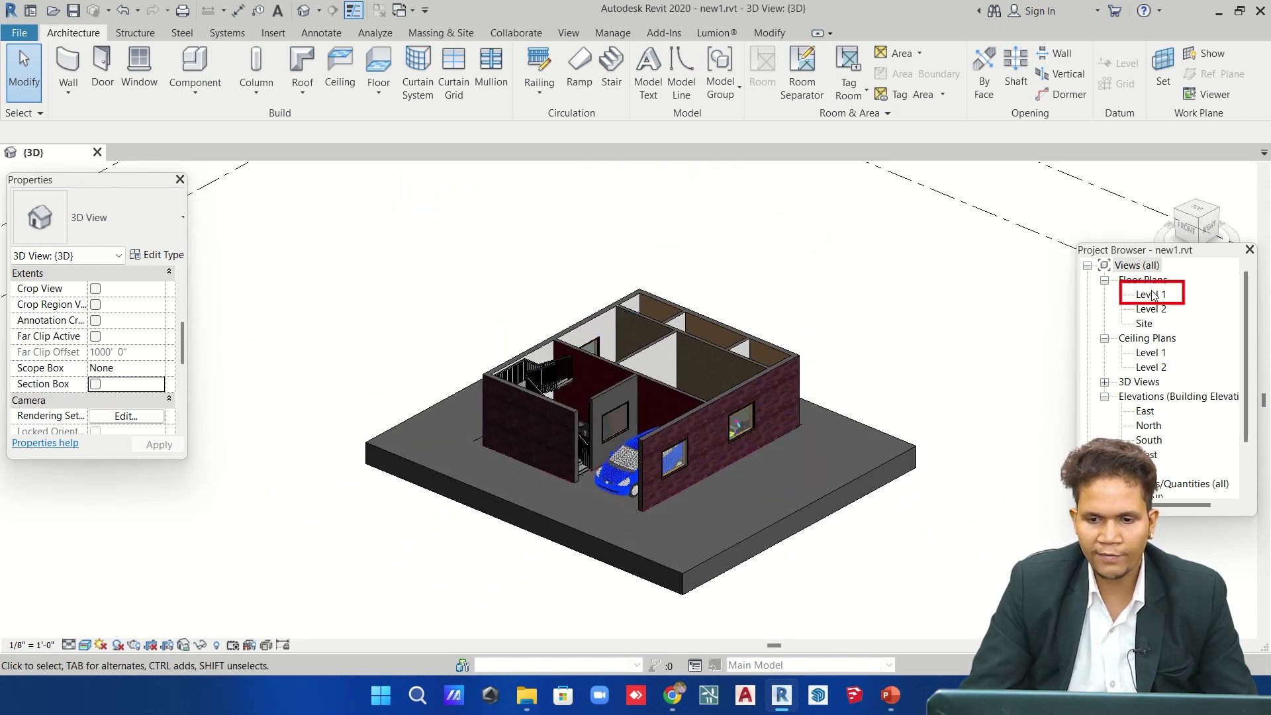
Open the Level 1 plan and window-select the 16 elements of the upper rooms.
double_click(1153, 295)
scroll(624, 417, "up", 5)
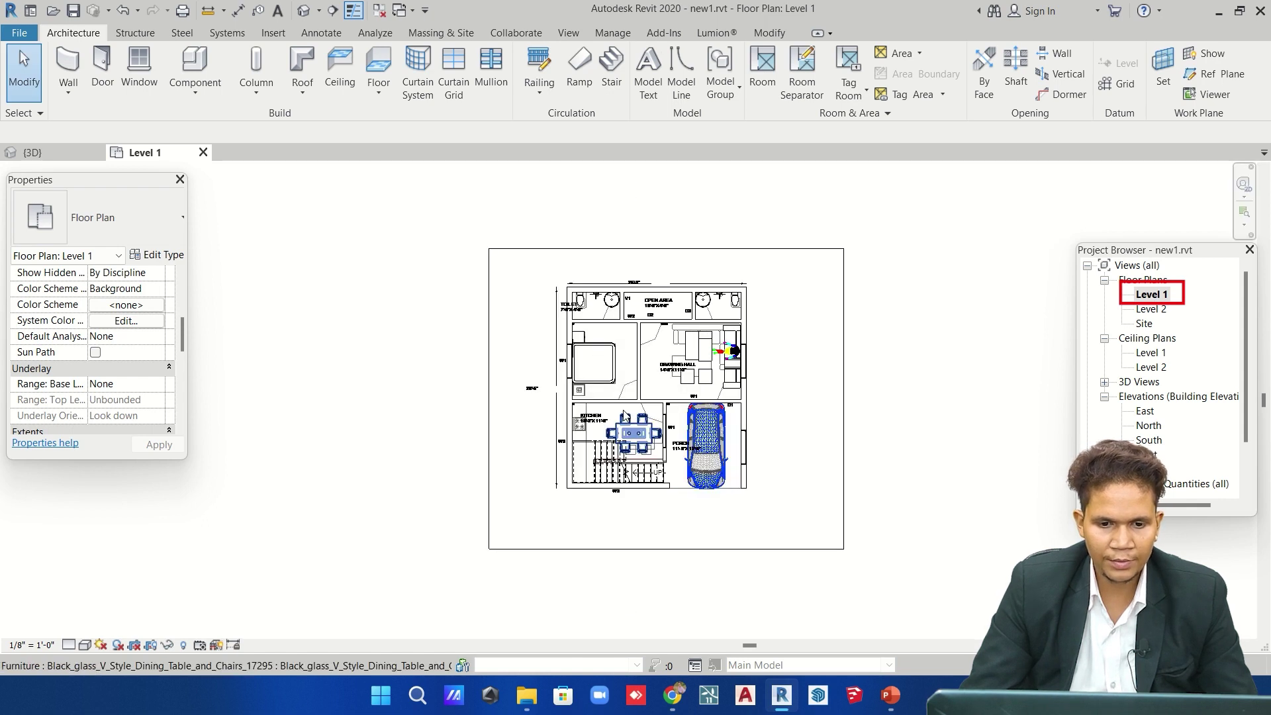
scroll(489, 255, "down", 1)
mouse_move(715, 418)
left_mouse_down()
mouse_move(804, 437)
mouse_move(825, 423)
left_mouse_up()
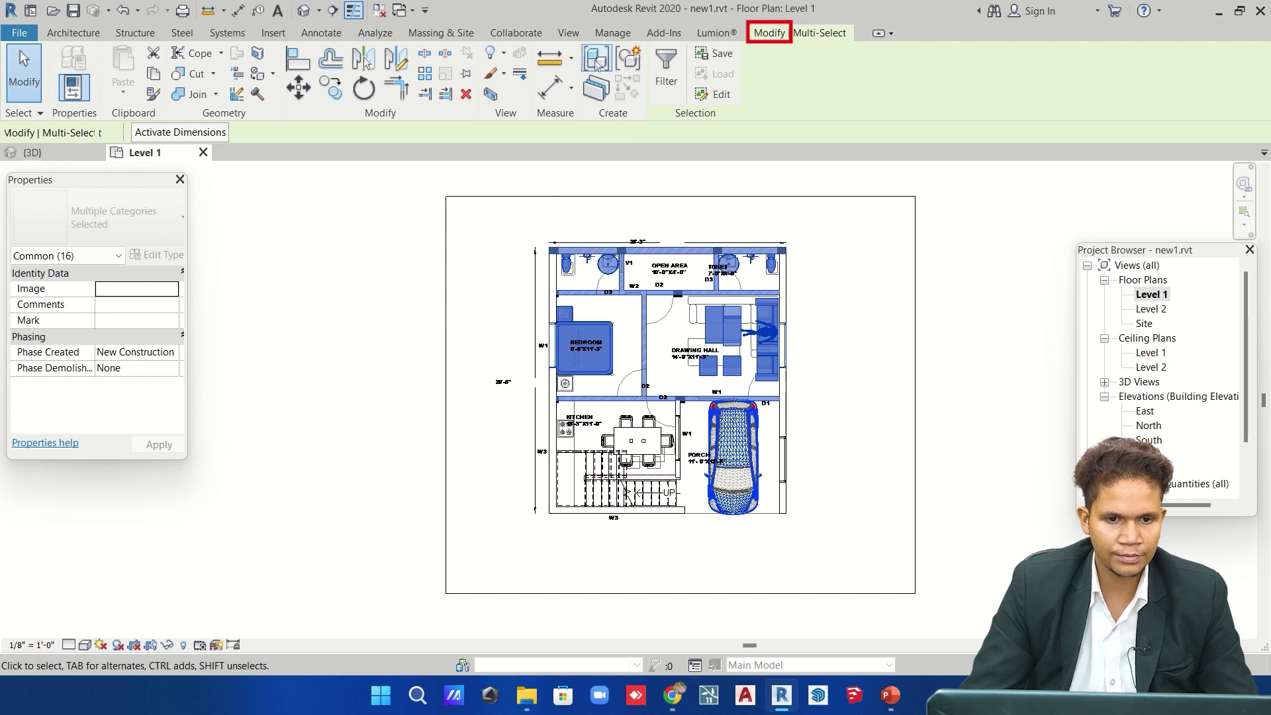
Fit a 3D section box to the upper rooms, redoing it from a fresh Level 1 selection.
left_click(490, 94)
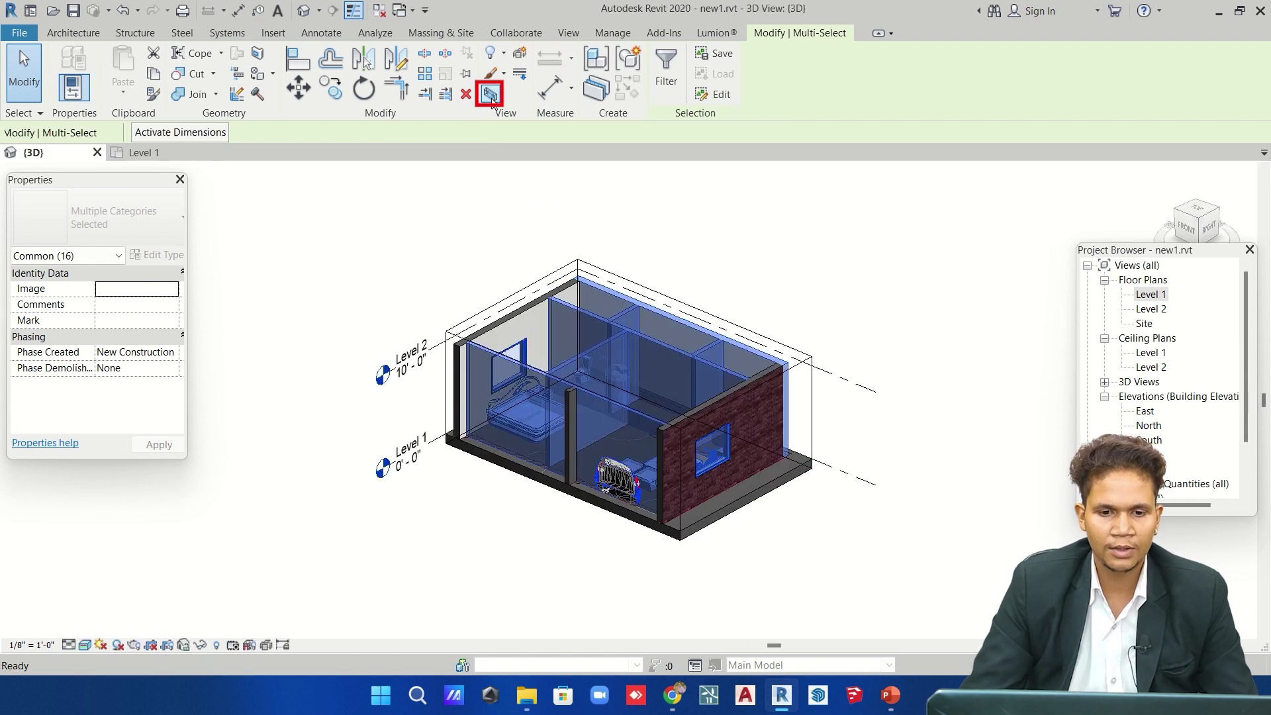
left_click(867, 298)
scroll(695, 494, "up", 4)
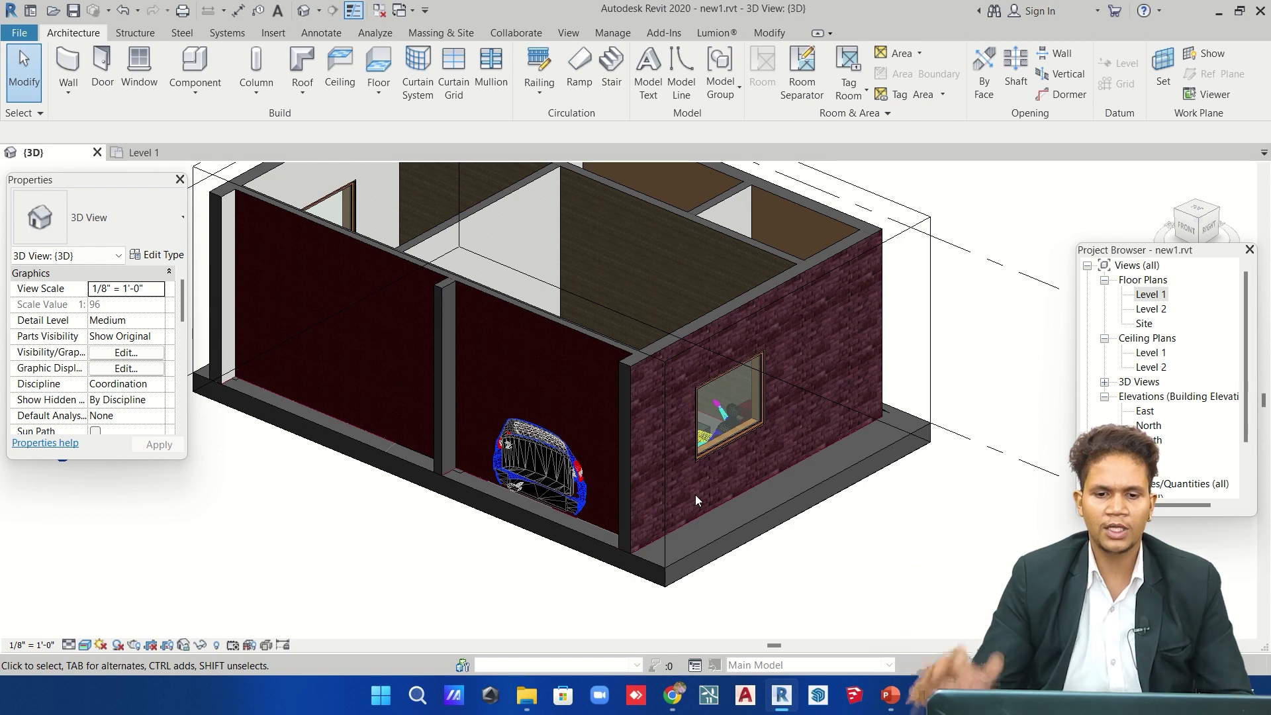
double_click(1149, 294)
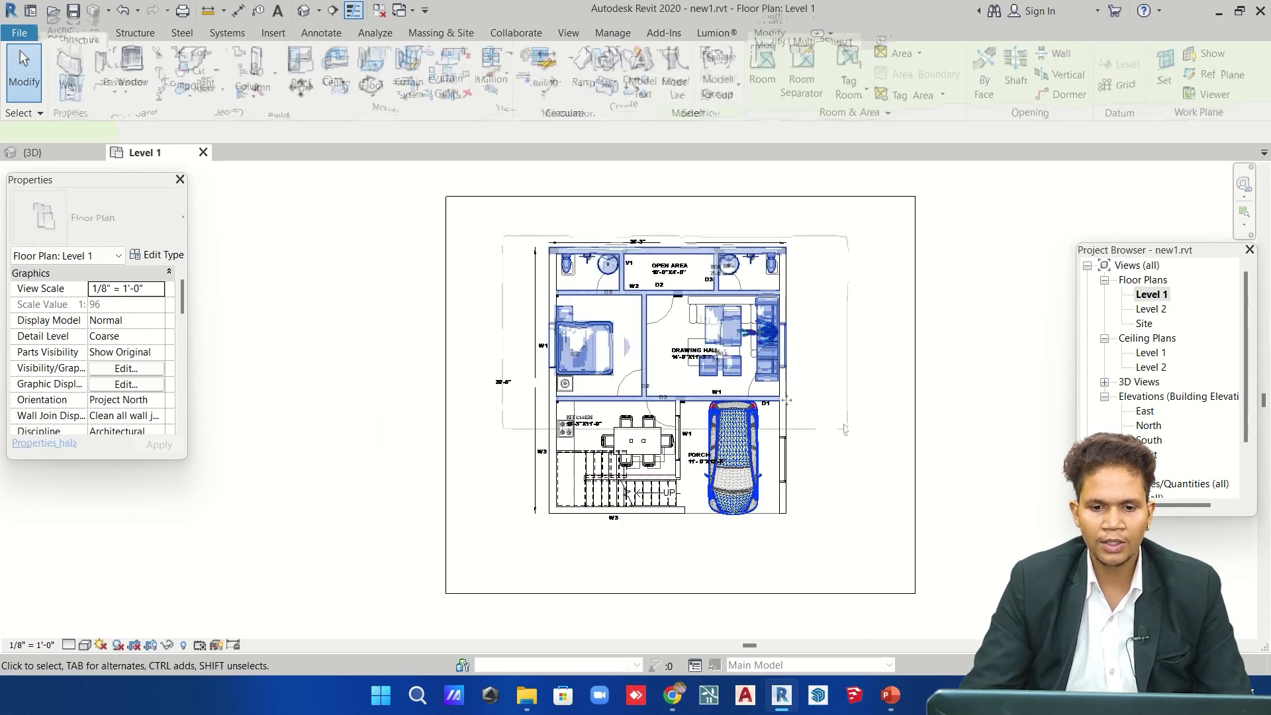
left_click_drag(547, 286, 788, 403)
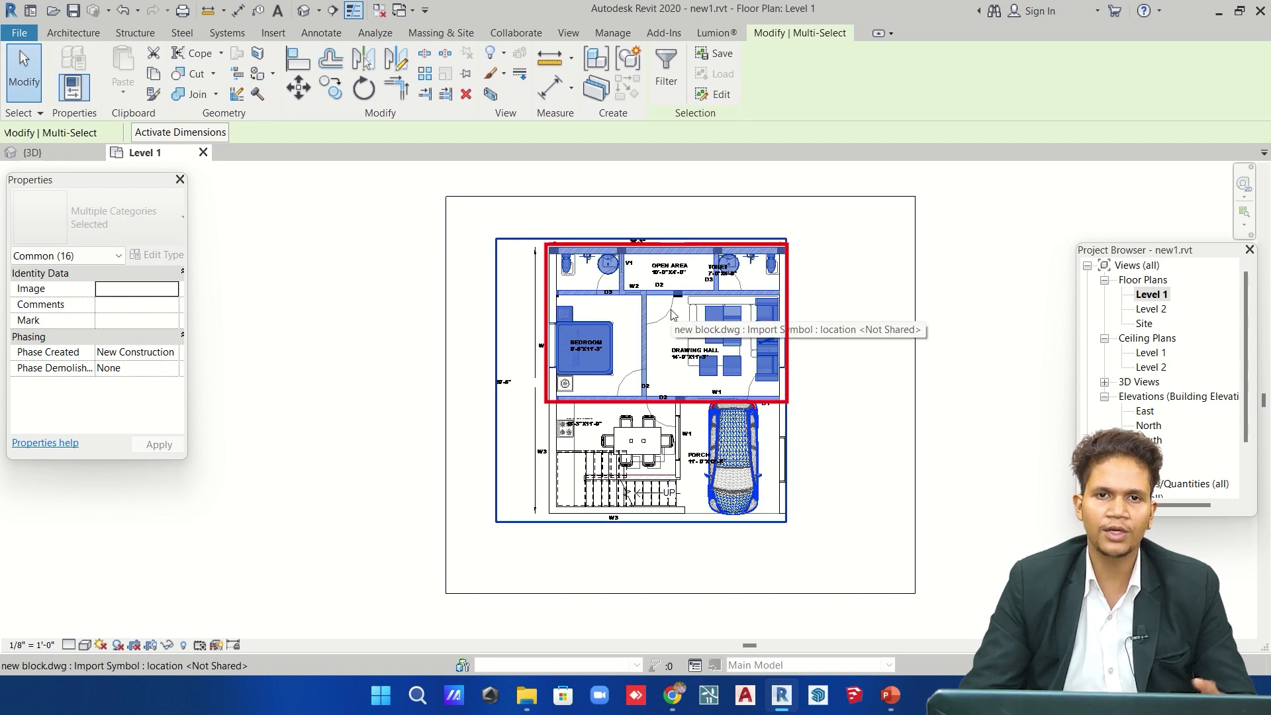
left_click(491, 95)
left_click(890, 437)
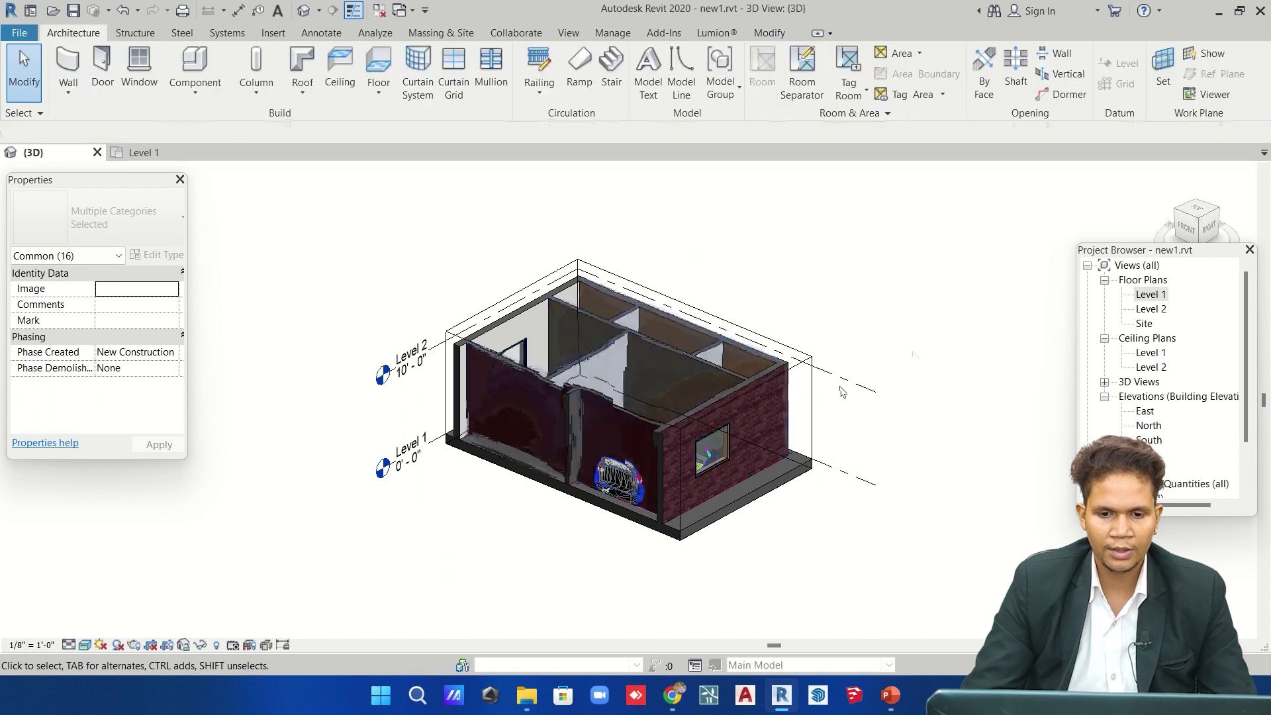
scroll(761, 446, "up", 2)
scroll(760, 446, "up", 3)
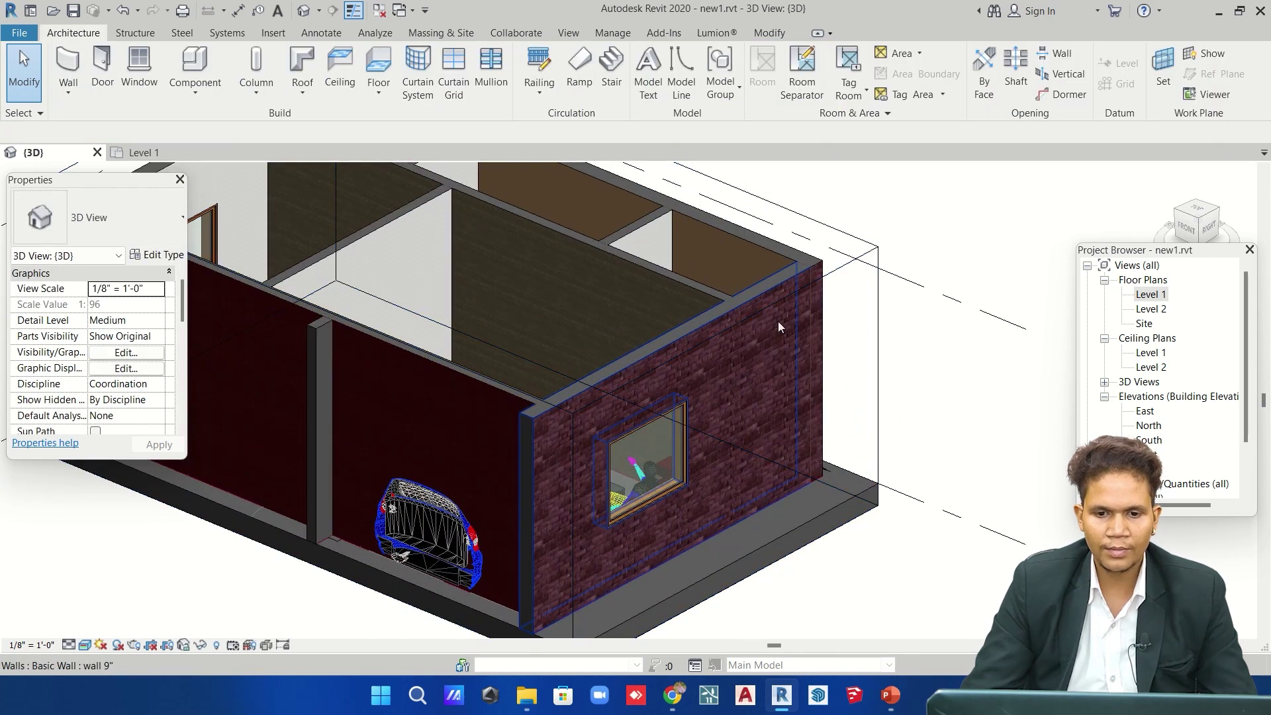
Pull the section box's front face inward past the window wall to expose the room.
left_click(848, 286)
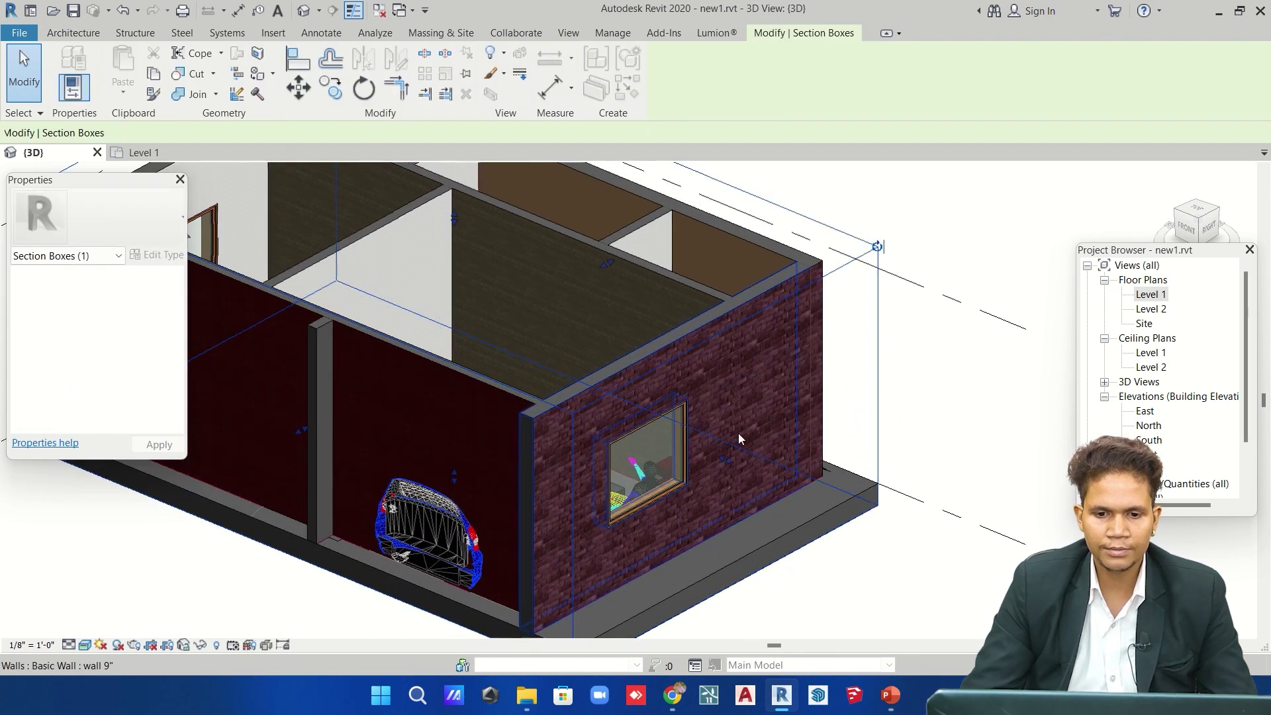
scroll(738, 433, "down", 3)
scroll(789, 379, "up", 2)
scroll(790, 379, "up", 1)
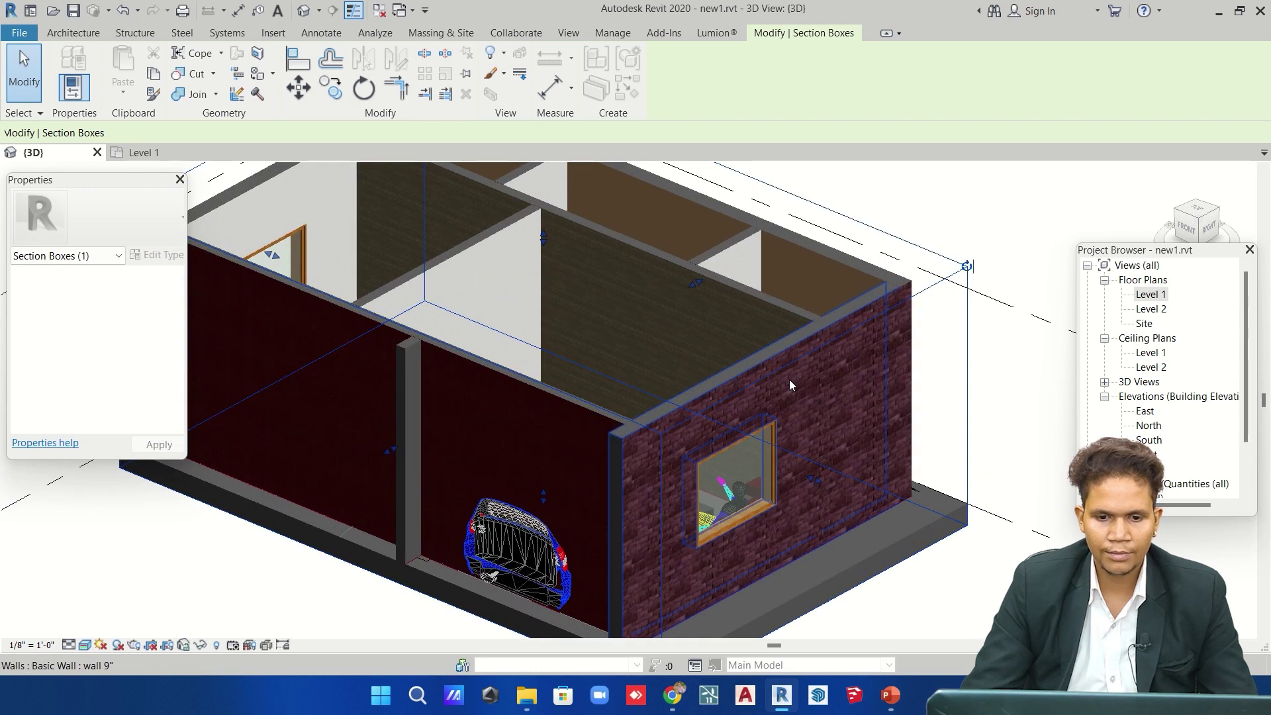
scroll(790, 397, "down", 3)
middle_click_drag(786, 417, 778, 366, "shift")
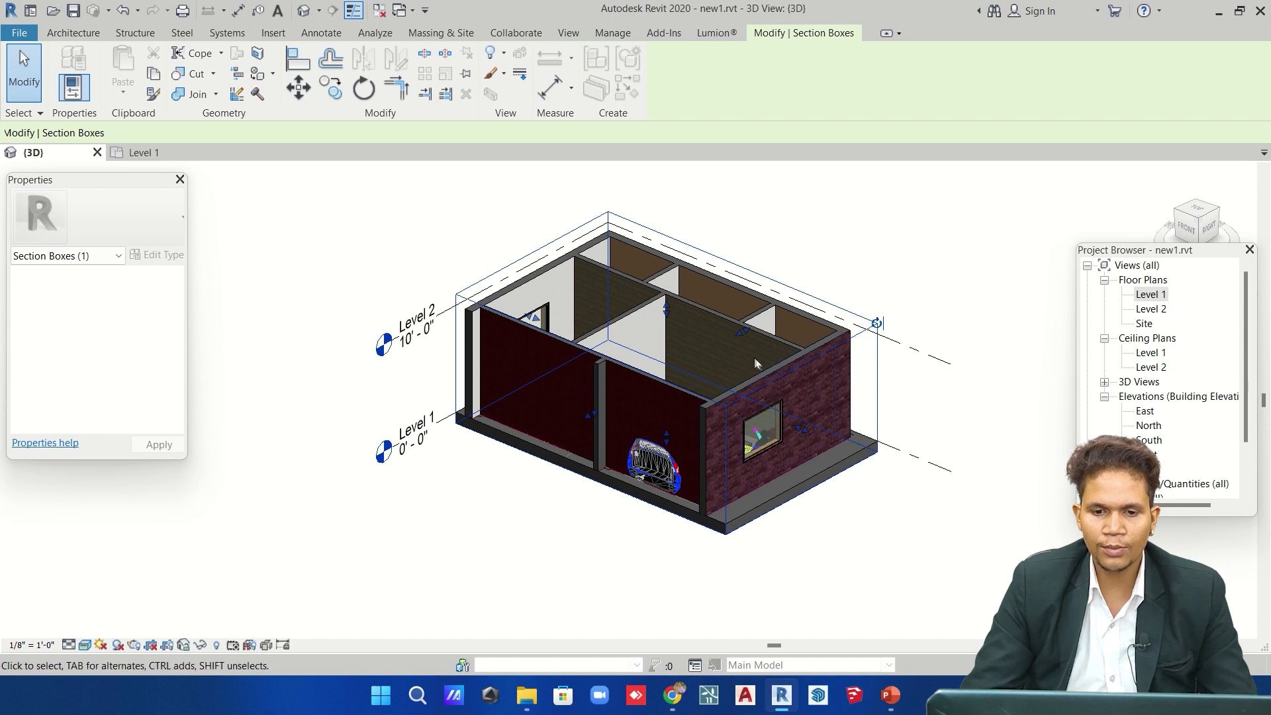
scroll(820, 450, "up", 2)
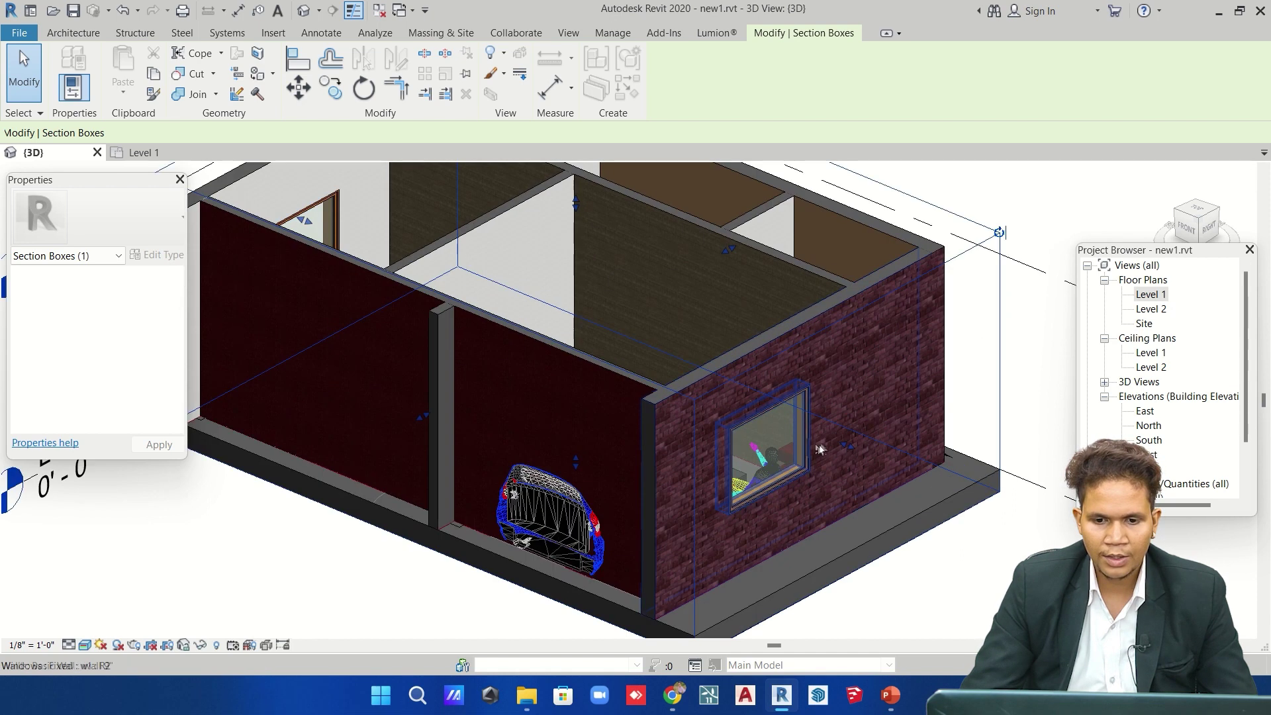
left_click_drag(845, 447, 798, 431)
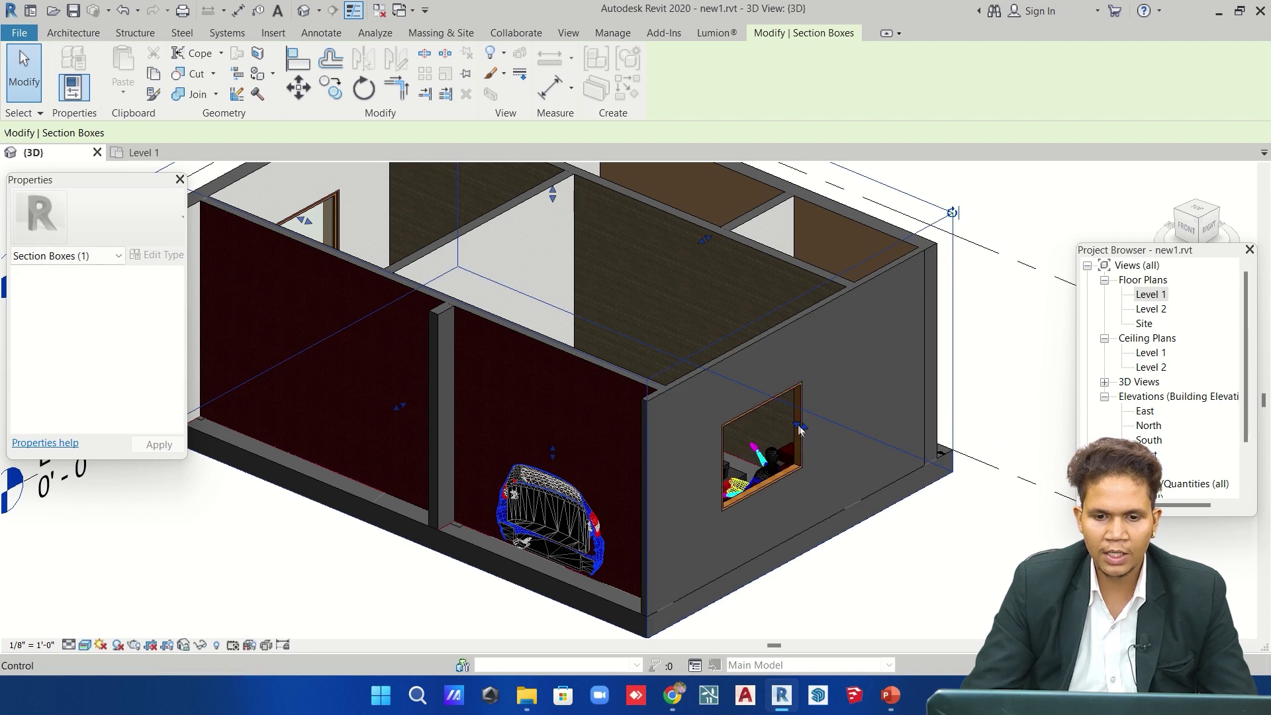
left_click_drag(795, 421, 880, 520)
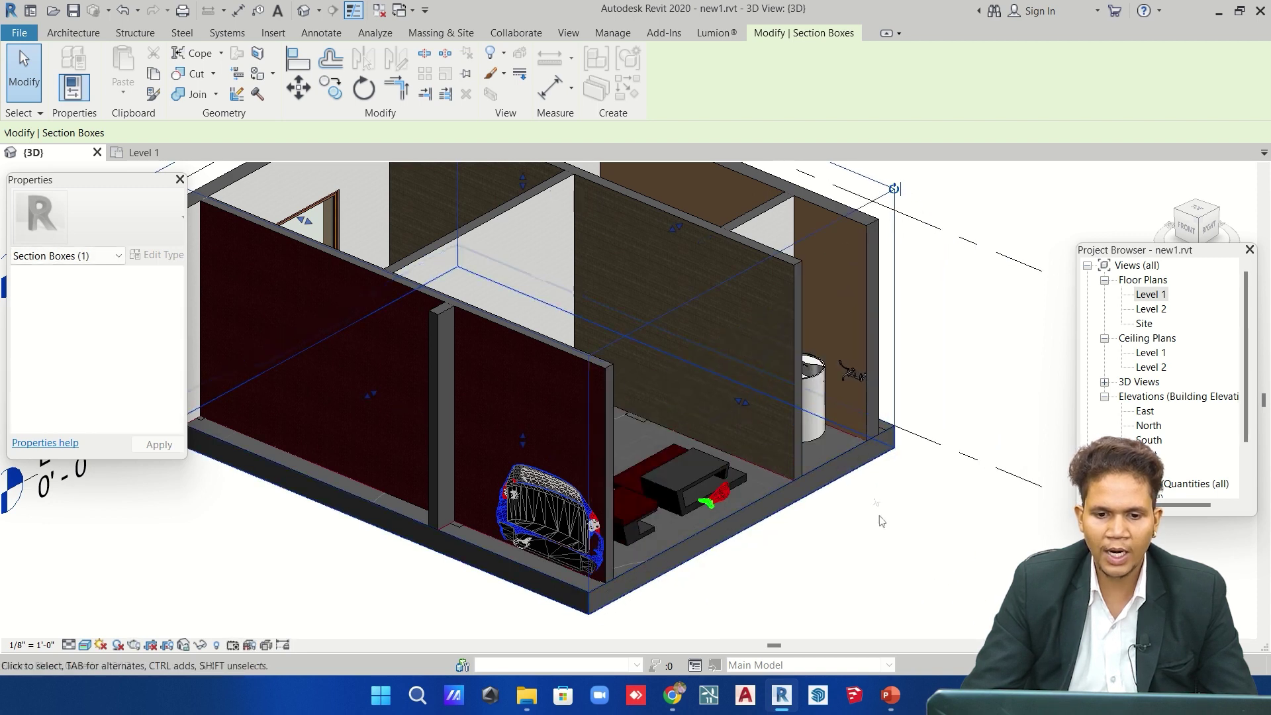
left_click(882, 542)
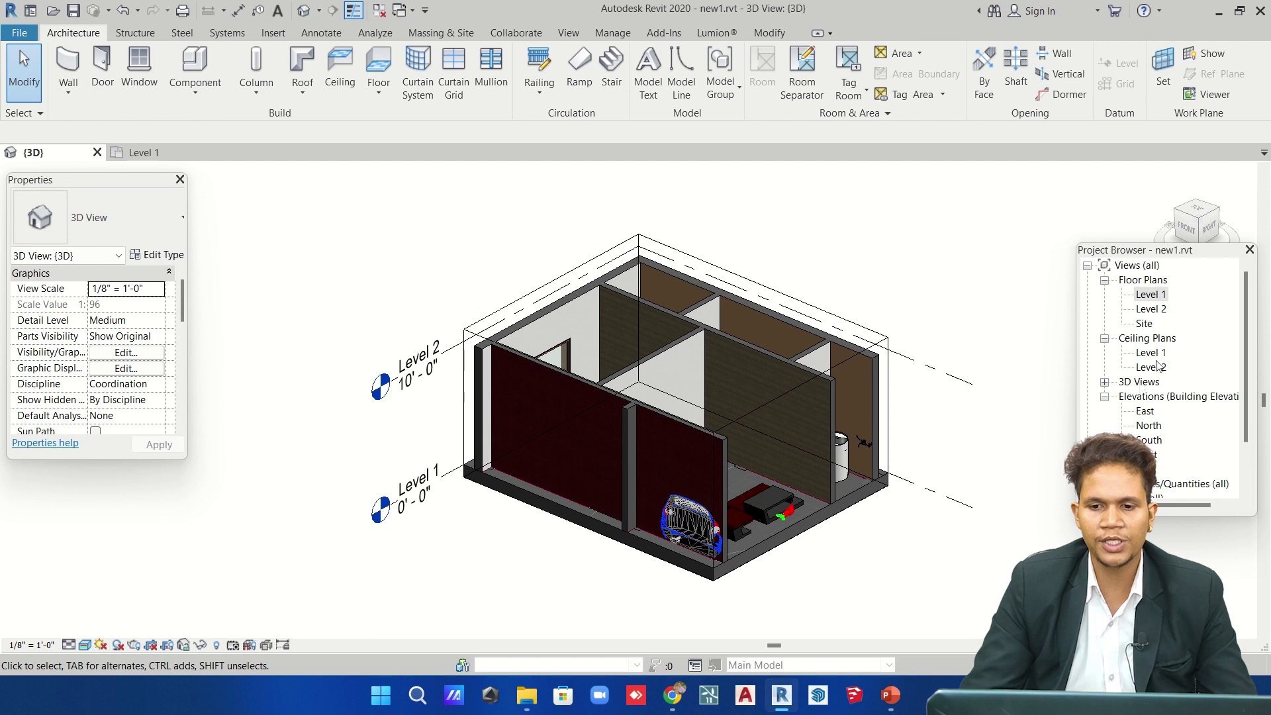
On the Level 1 plan, select the toilet fixtures plus the wall below them.
left_click(1162, 298)
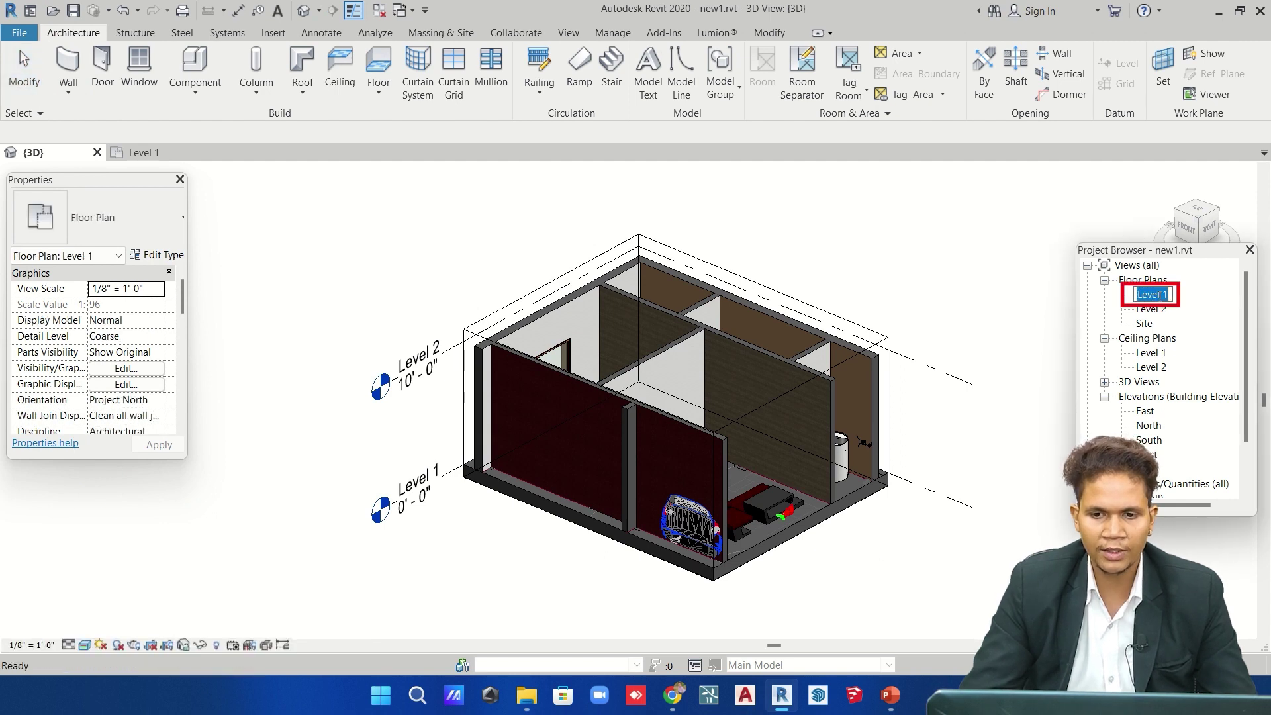
double_click(1162, 298)
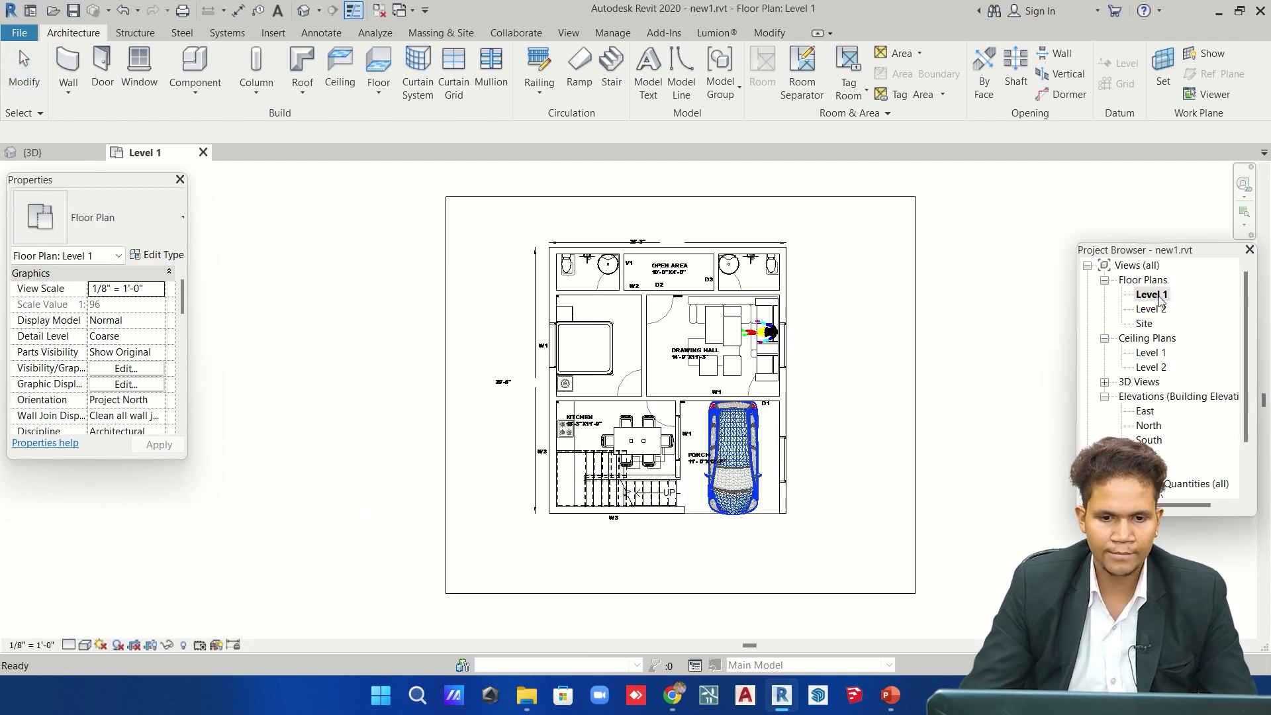
scroll(704, 235, "up", 2)
middle_click_drag(560, 278, 566, 415)
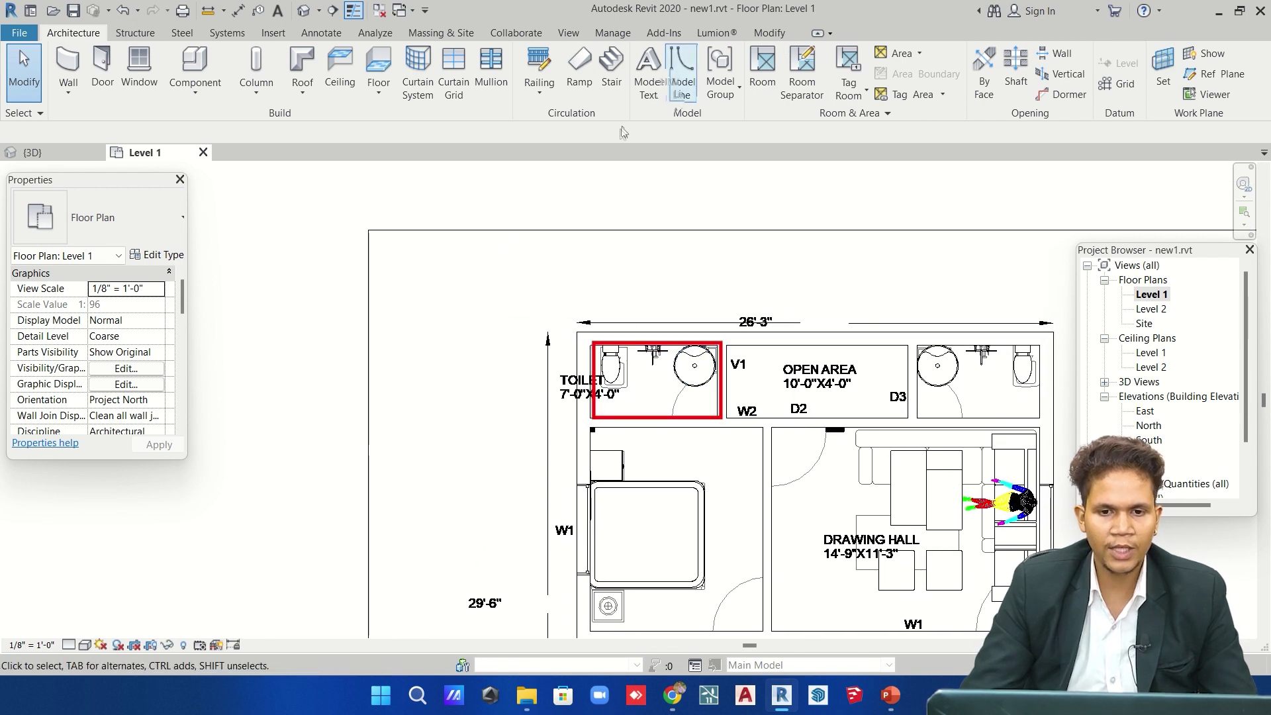
mouse_move(630, 415)
left_mouse_down()
mouse_move(765, 480)
mouse_move(752, 461)
left_mouse_up()
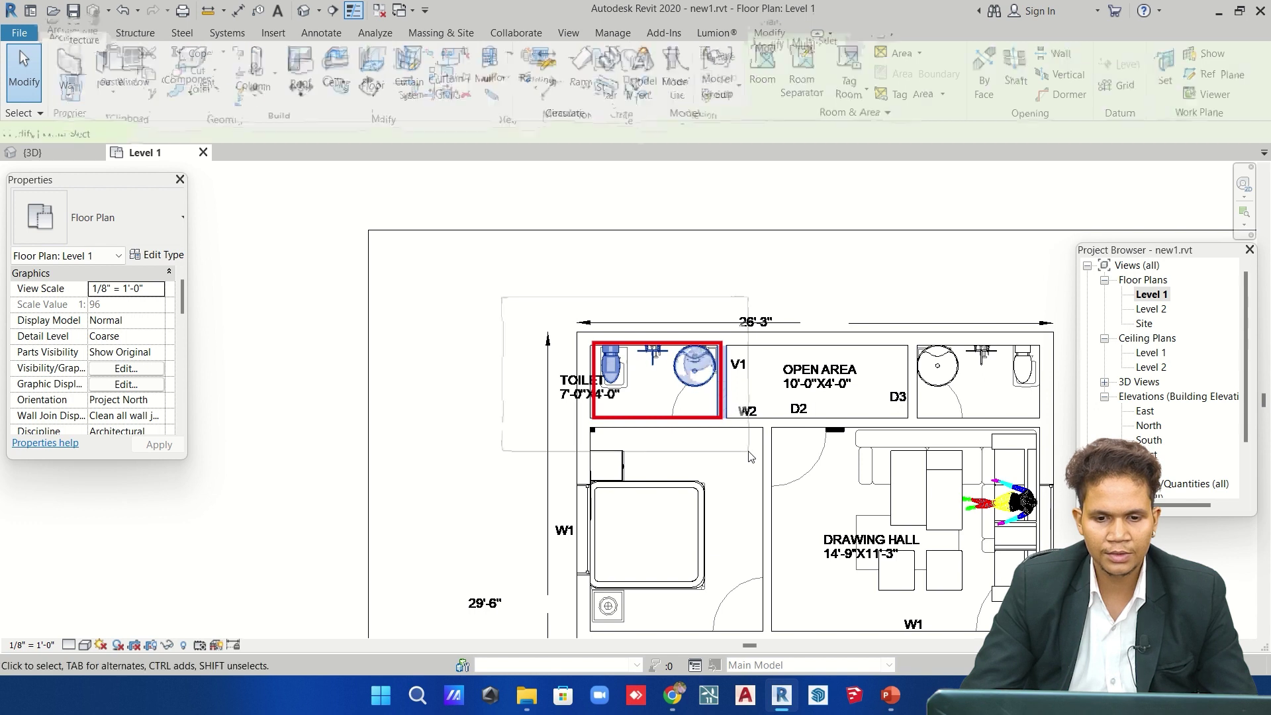
left_click(702, 429, "ctrl")
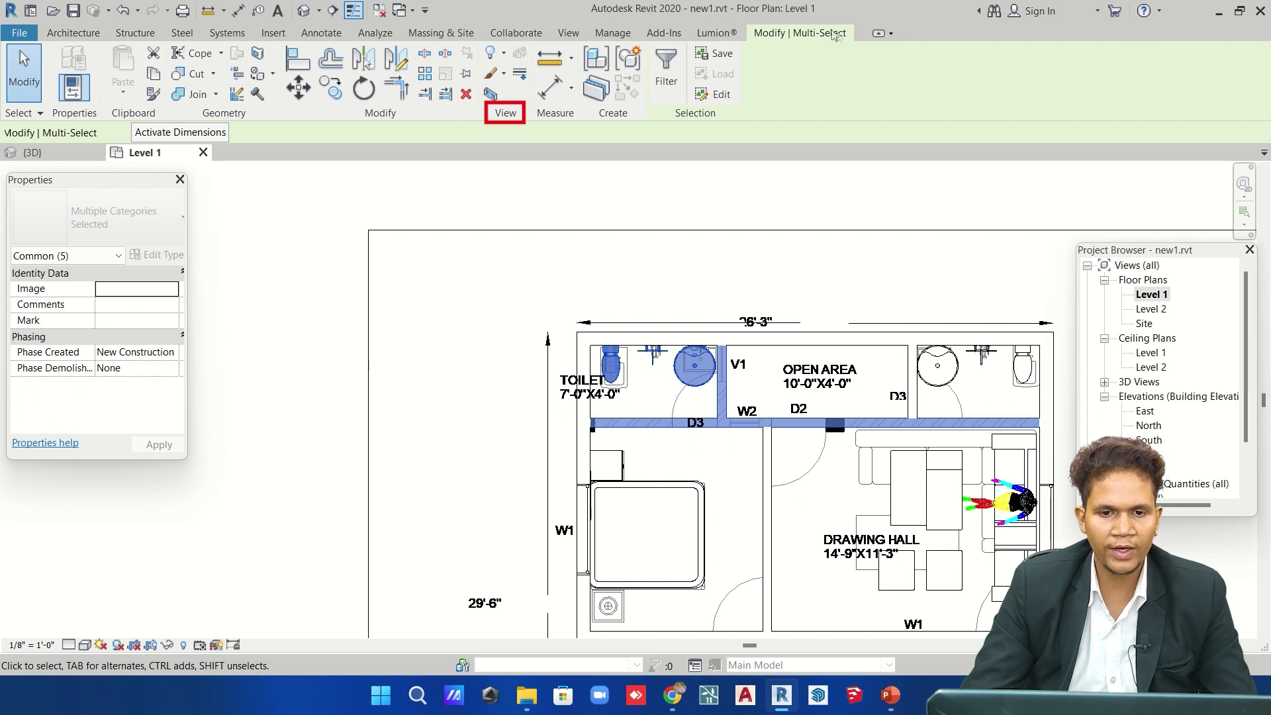
Box the toilet selection and push the section box face in to expose the fixtures.
left_click(491, 94)
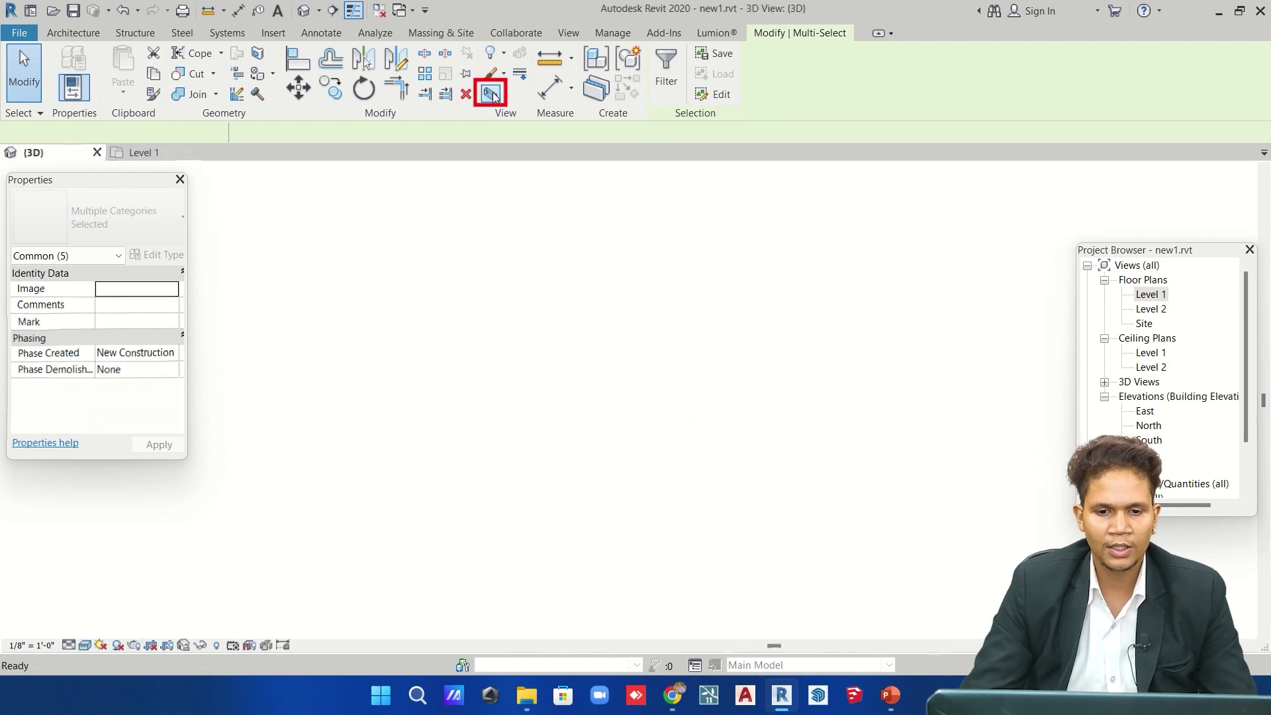
left_click(927, 293)
scroll(722, 512, "up", 5)
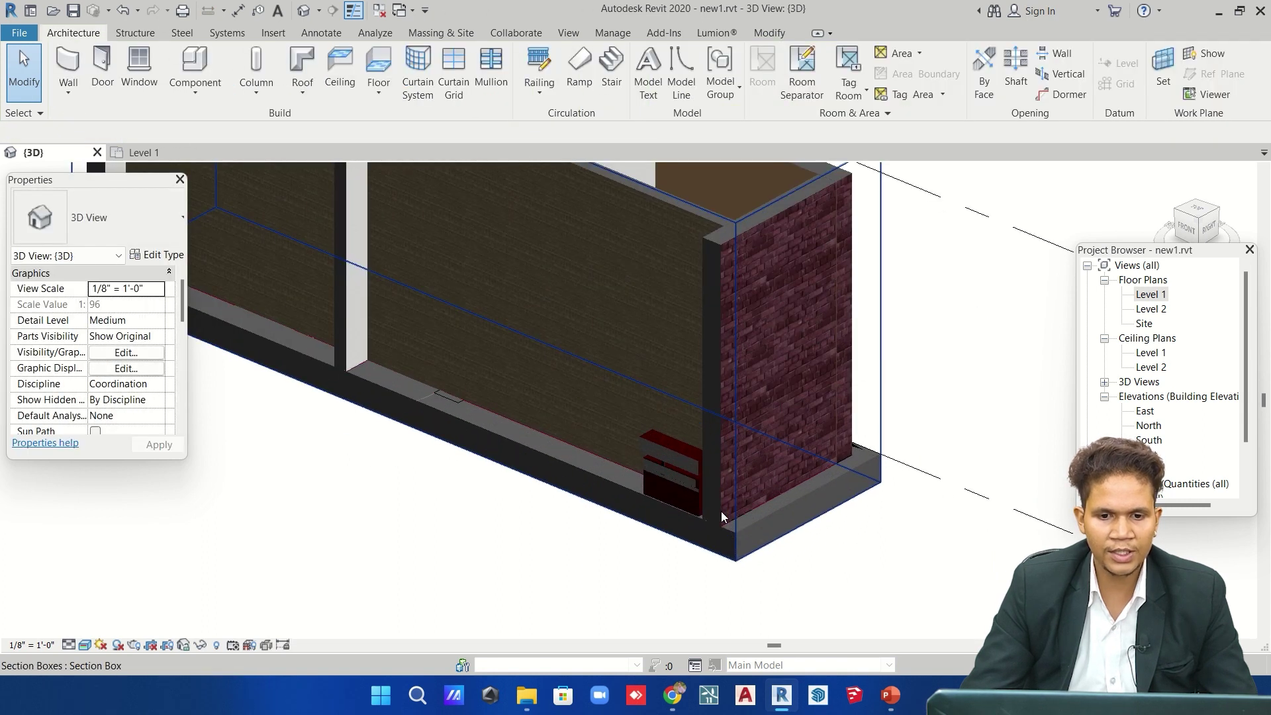
scroll(721, 511, "down", 2)
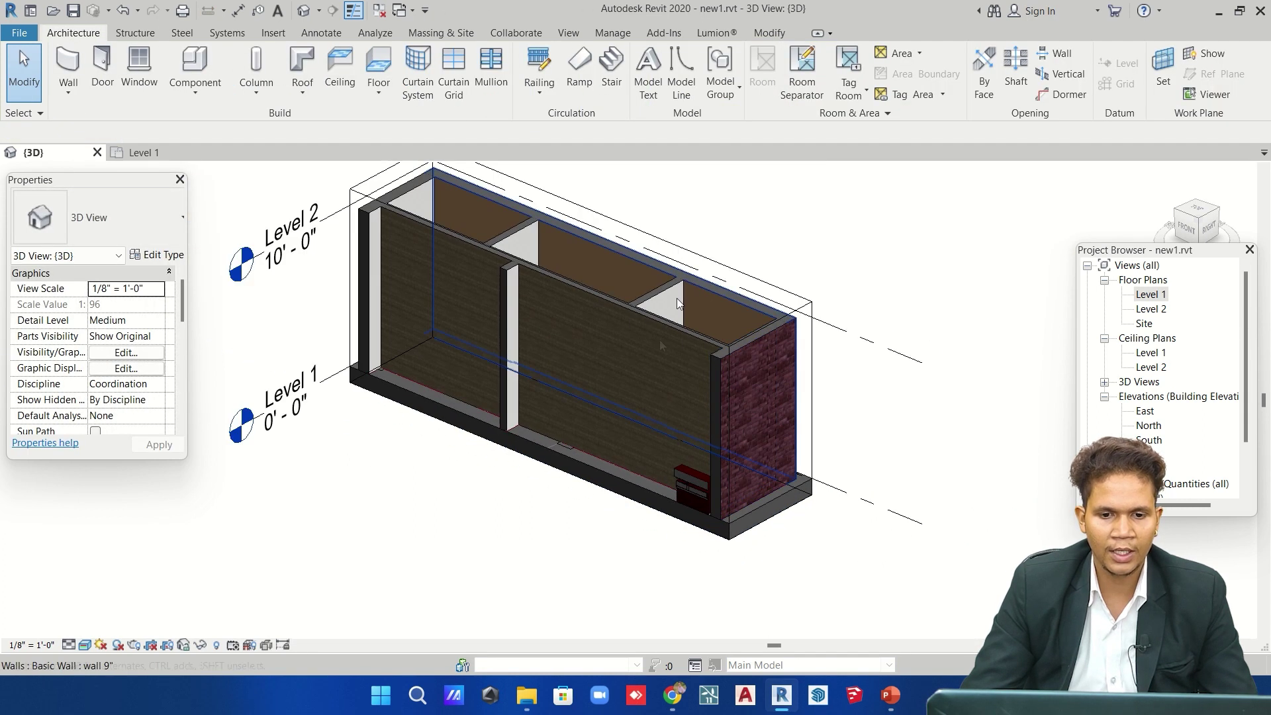
left_click(797, 310)
scroll(554, 353, "up", 3)
left_click_drag(538, 371, 578, 412)
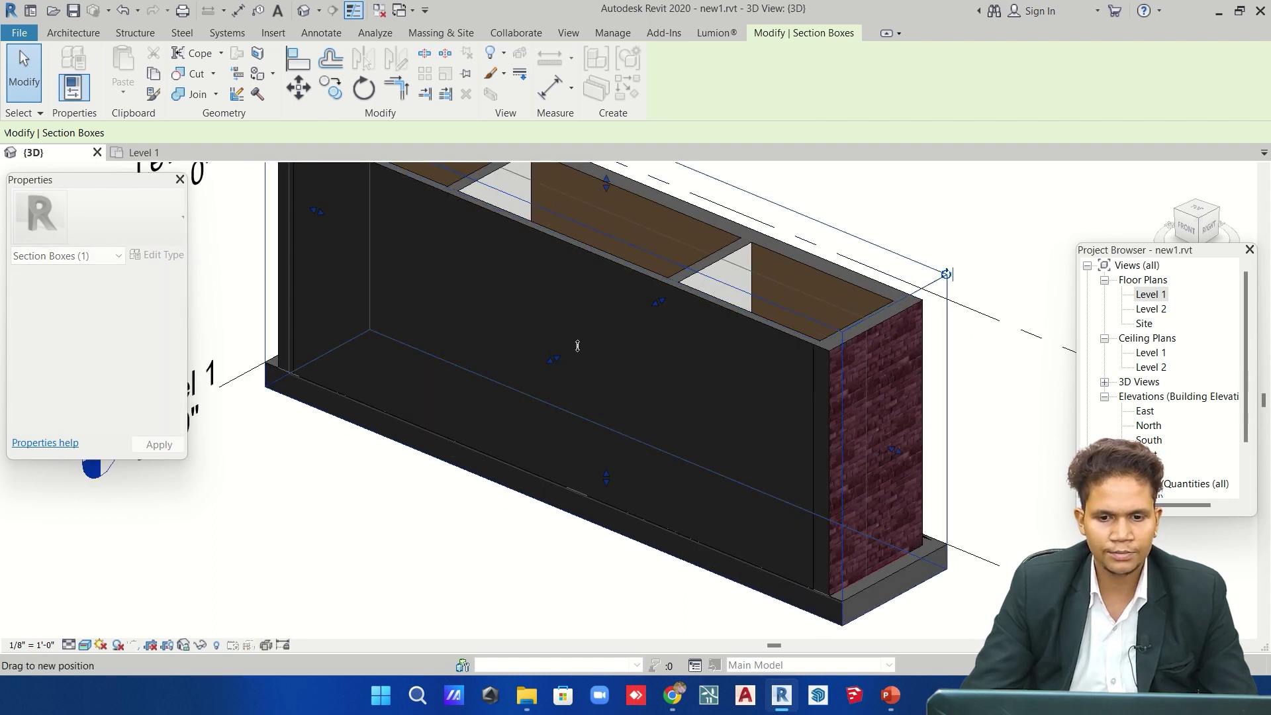
left_click_drag(571, 349, 594, 468)
key("Escape")
Orbit around the clipped toilet strip to view it from the back.
scroll(594, 467, "down", 4)
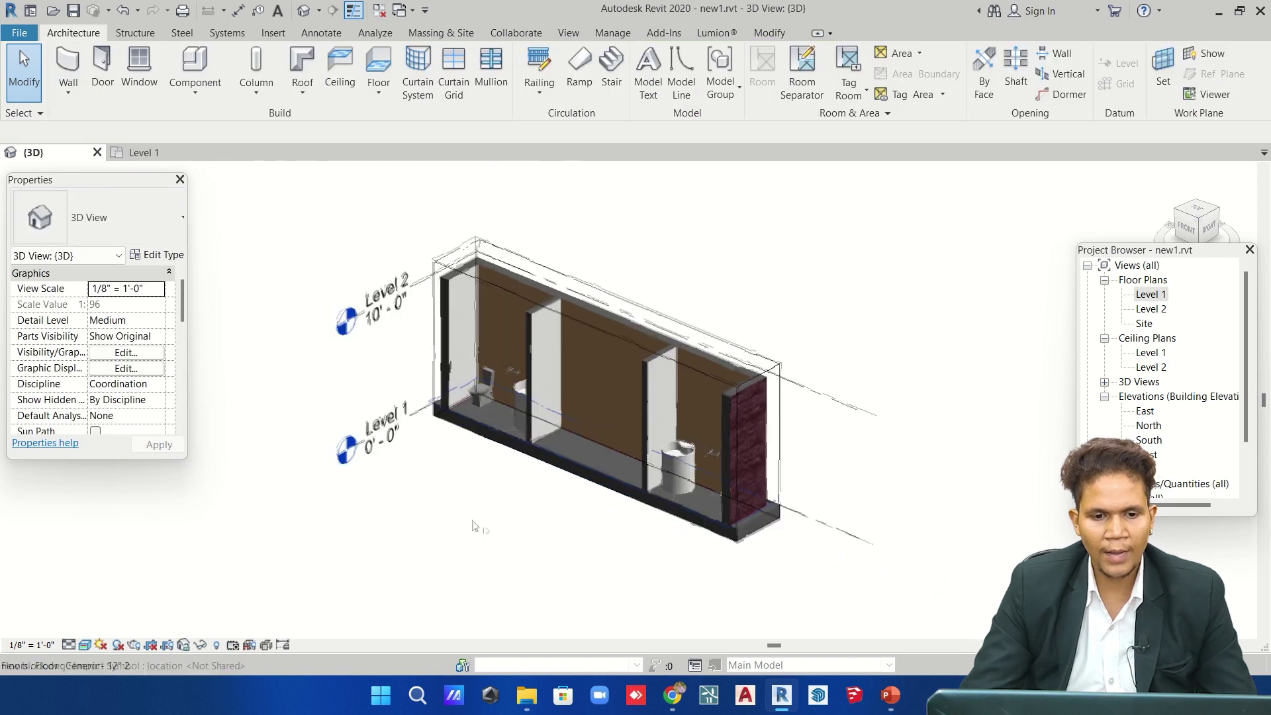
mouse_move(499, 534)
middle_mouse_down("shift")
mouse_move(692, 468)
mouse_move(523, 482)
middle_mouse_up("shift")
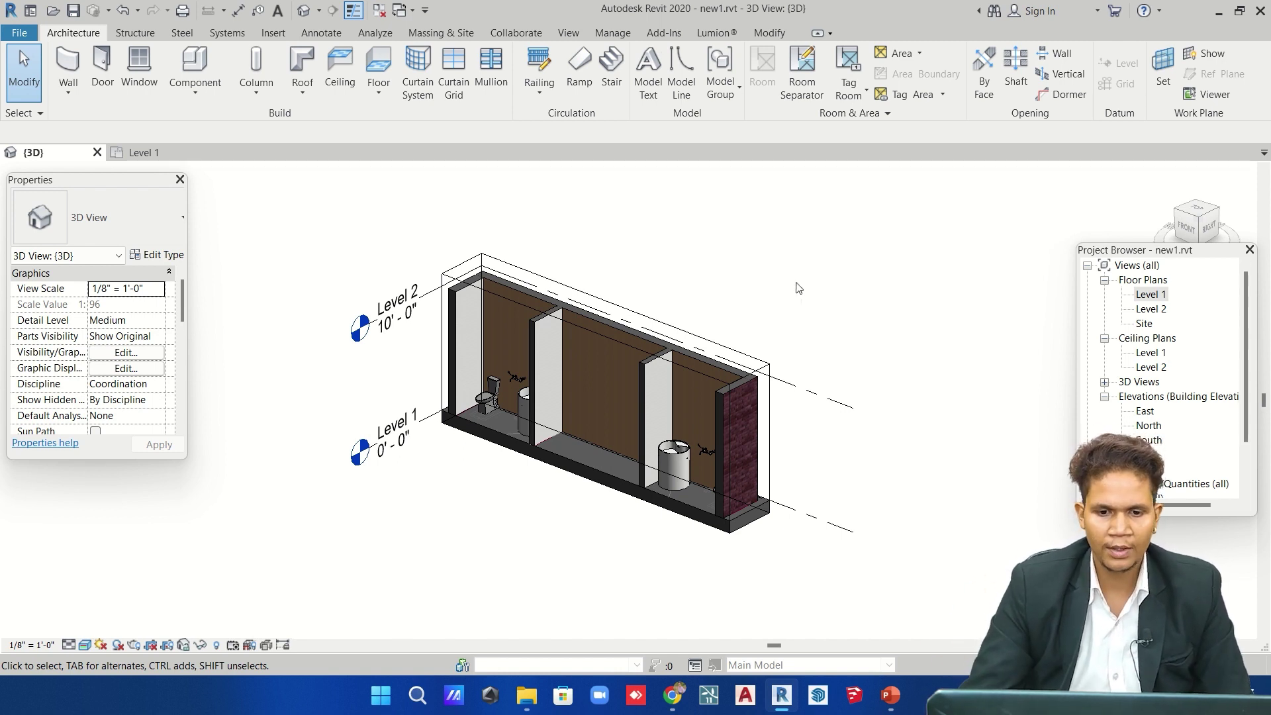
scroll(543, 482, "up", 2)
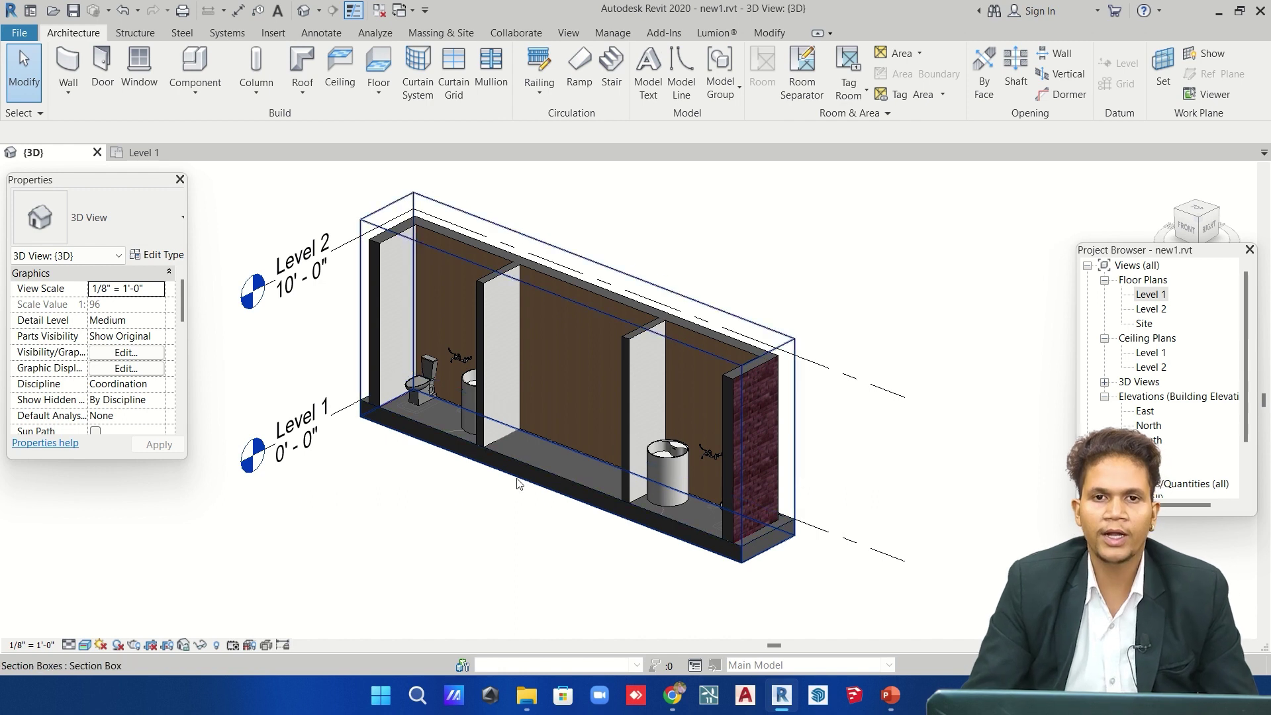
mouse_move(443, 479)
middle_mouse_down("shift")
mouse_move(553, 484)
mouse_move(468, 457)
middle_mouse_up("shift")
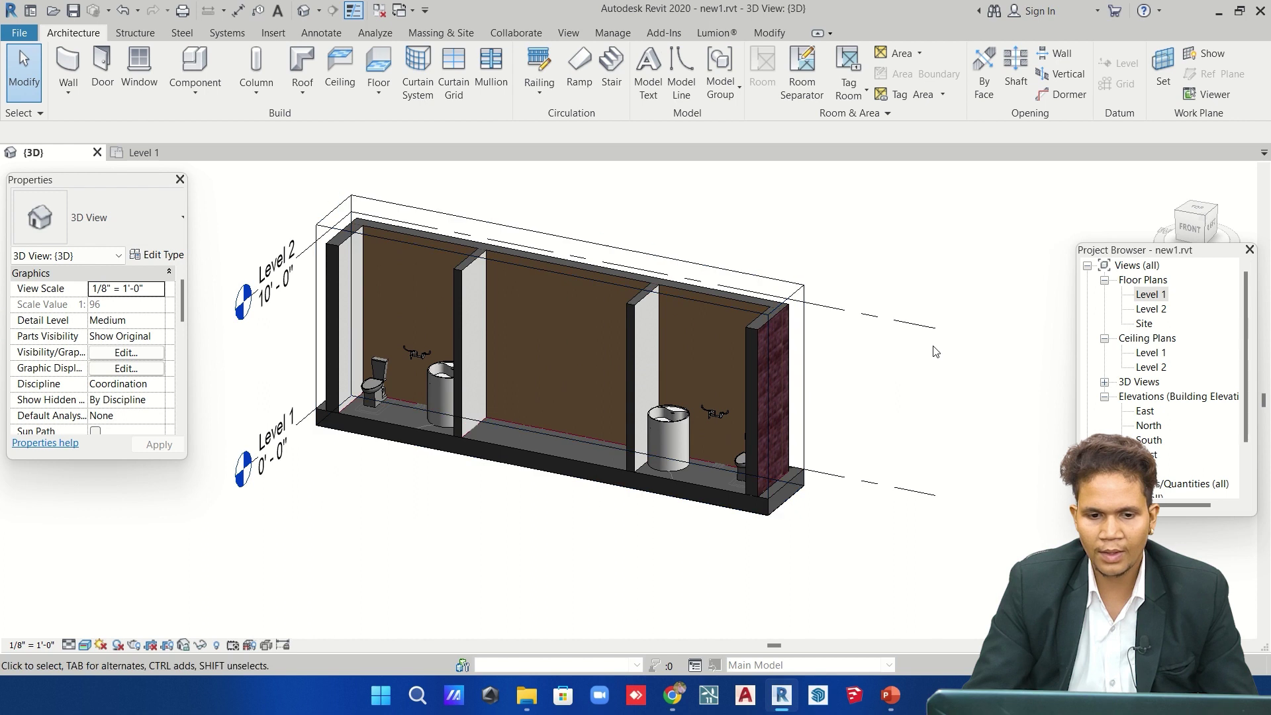
scroll(682, 352, "down", 3)
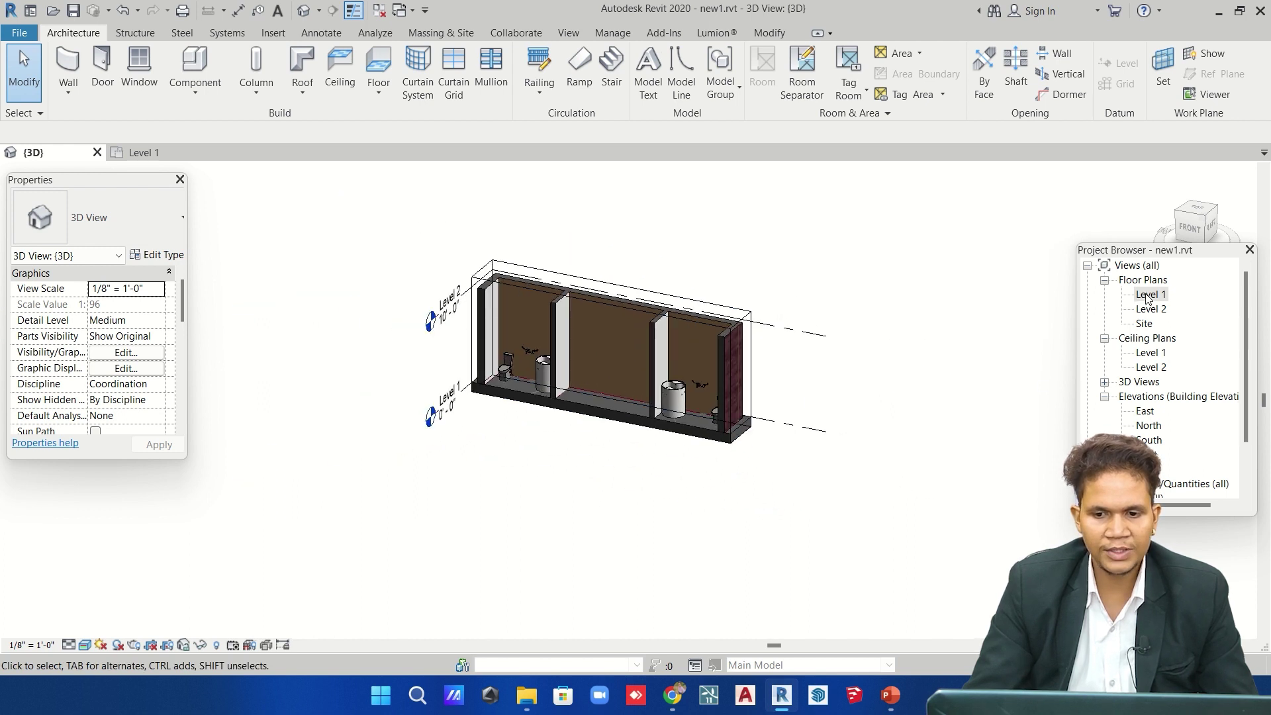
double_click(1147, 295)
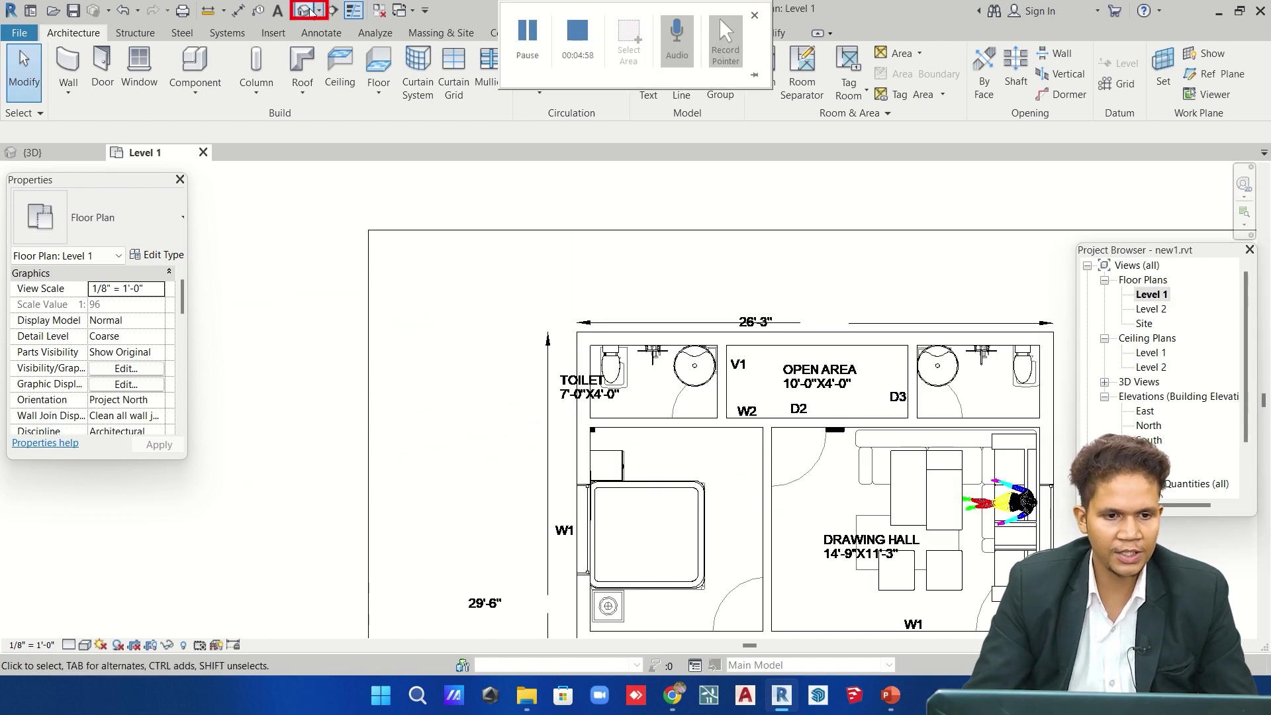
Return to the {3D} view and uncheck Section Box so the whole house and car show.
left_click(303, 10)
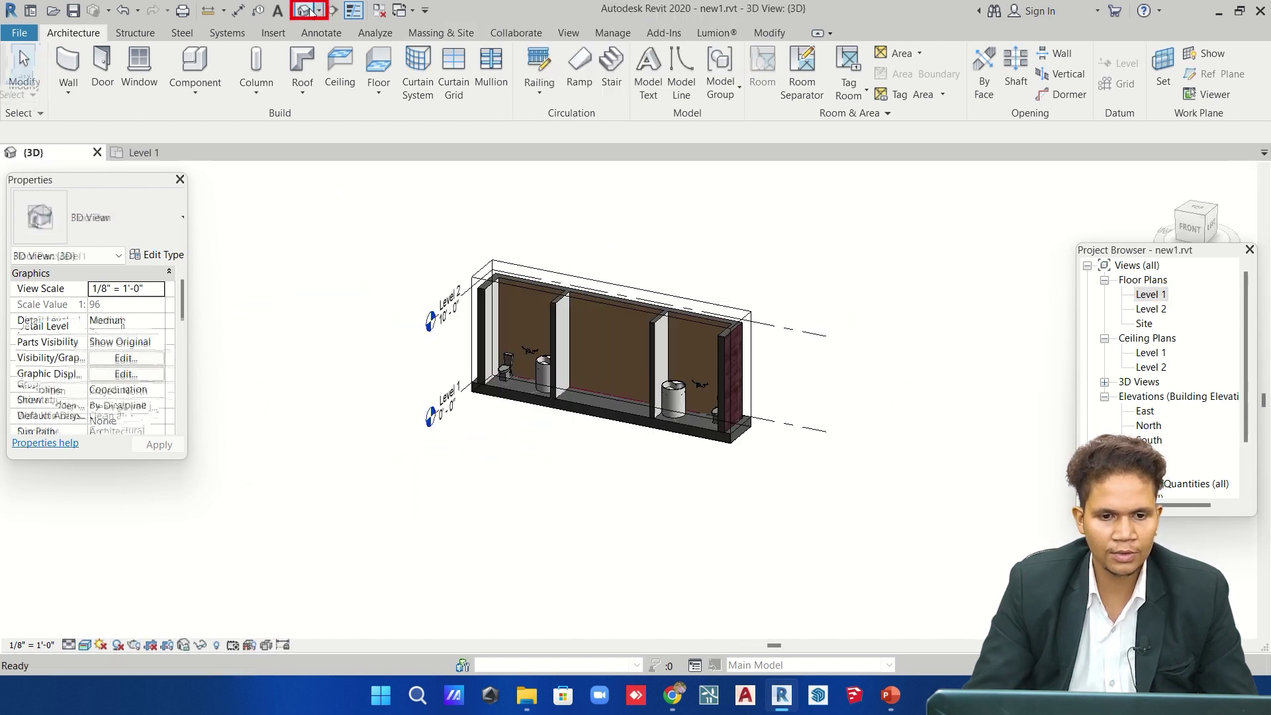
left_click(653, 295)
left_click(331, 277)
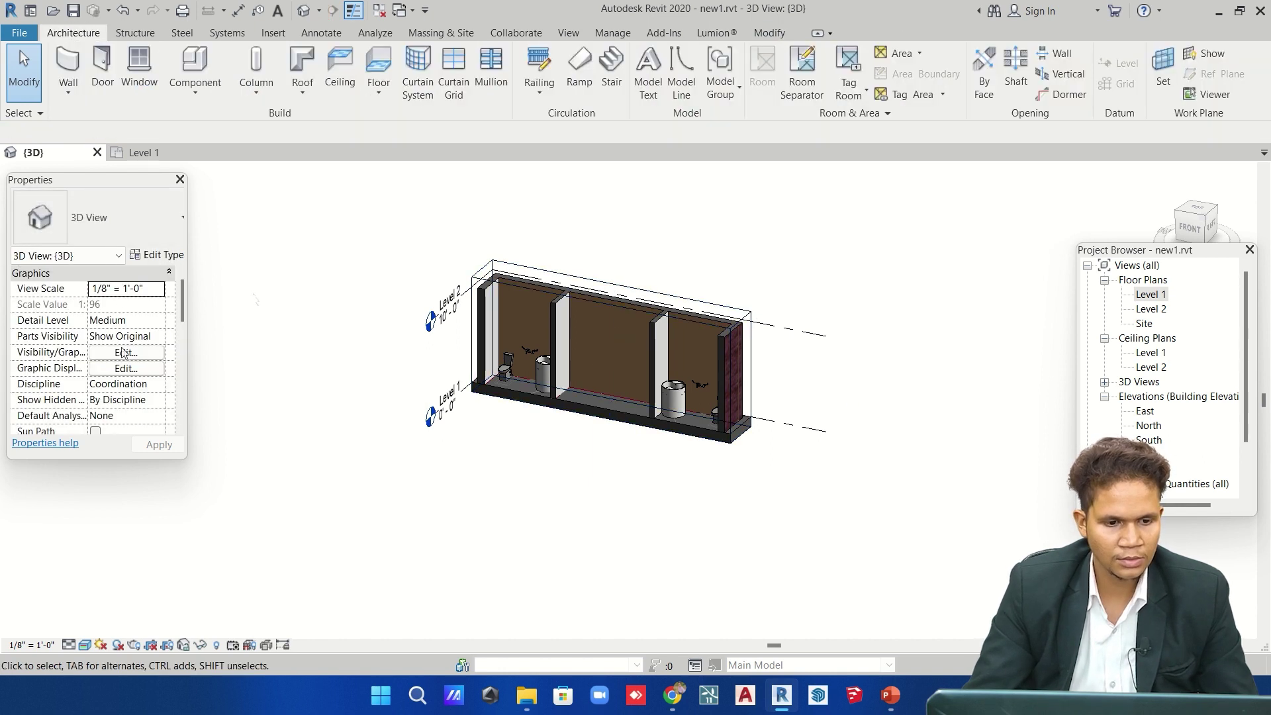
scroll(72, 374, "down", 2)
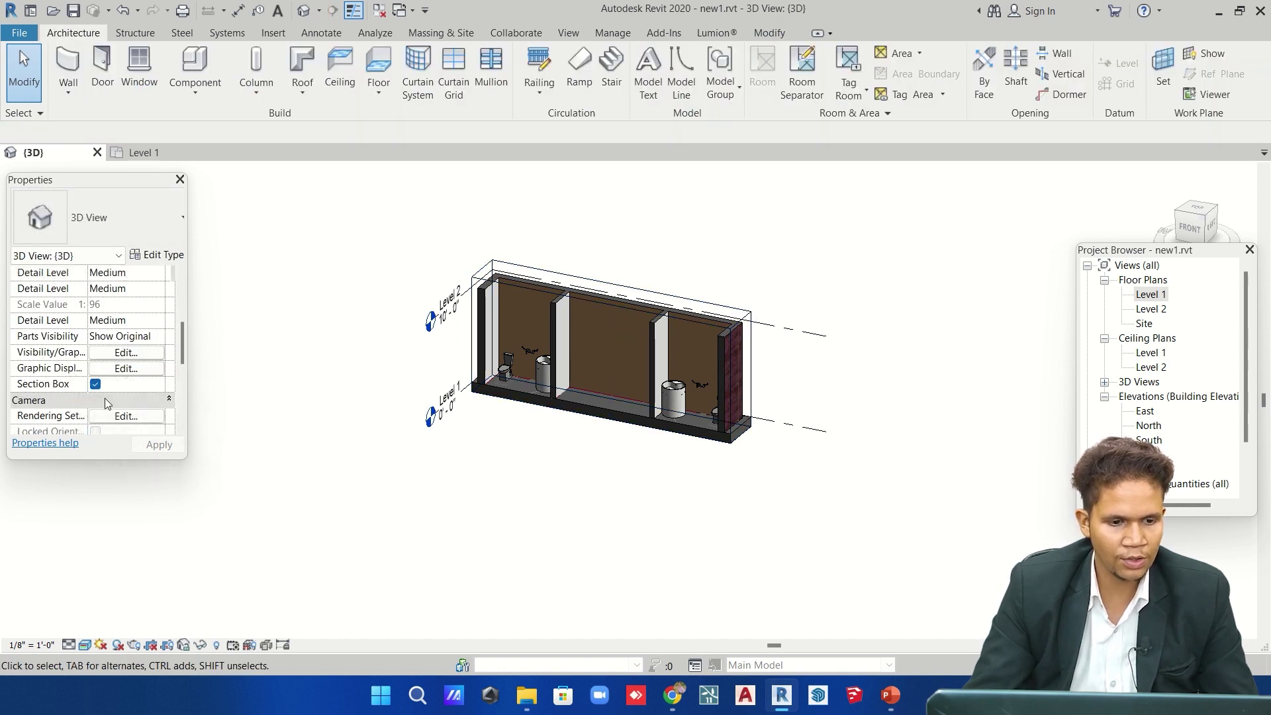
left_click(96, 384)
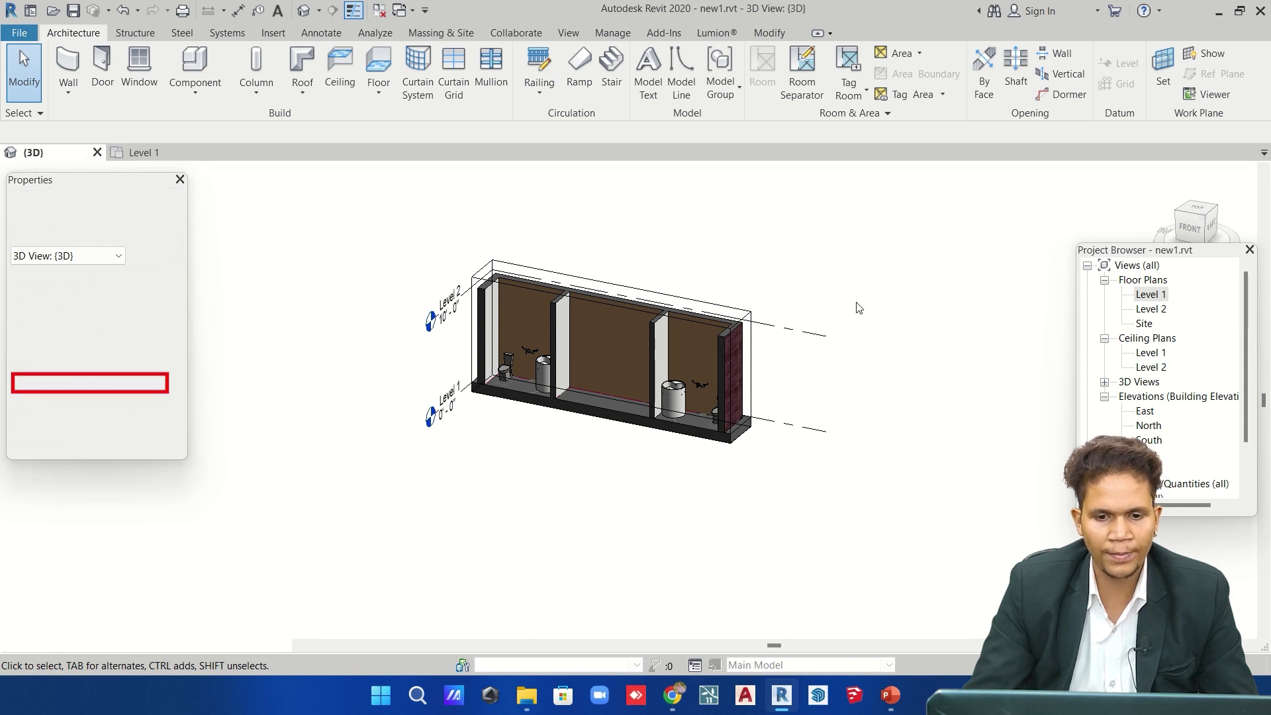
scroll(707, 348, "down", 3)
Zoom to the car and wrap the fixed window w1 in its own section box.
middle_click_drag(729, 424, 751, 498, "shift")
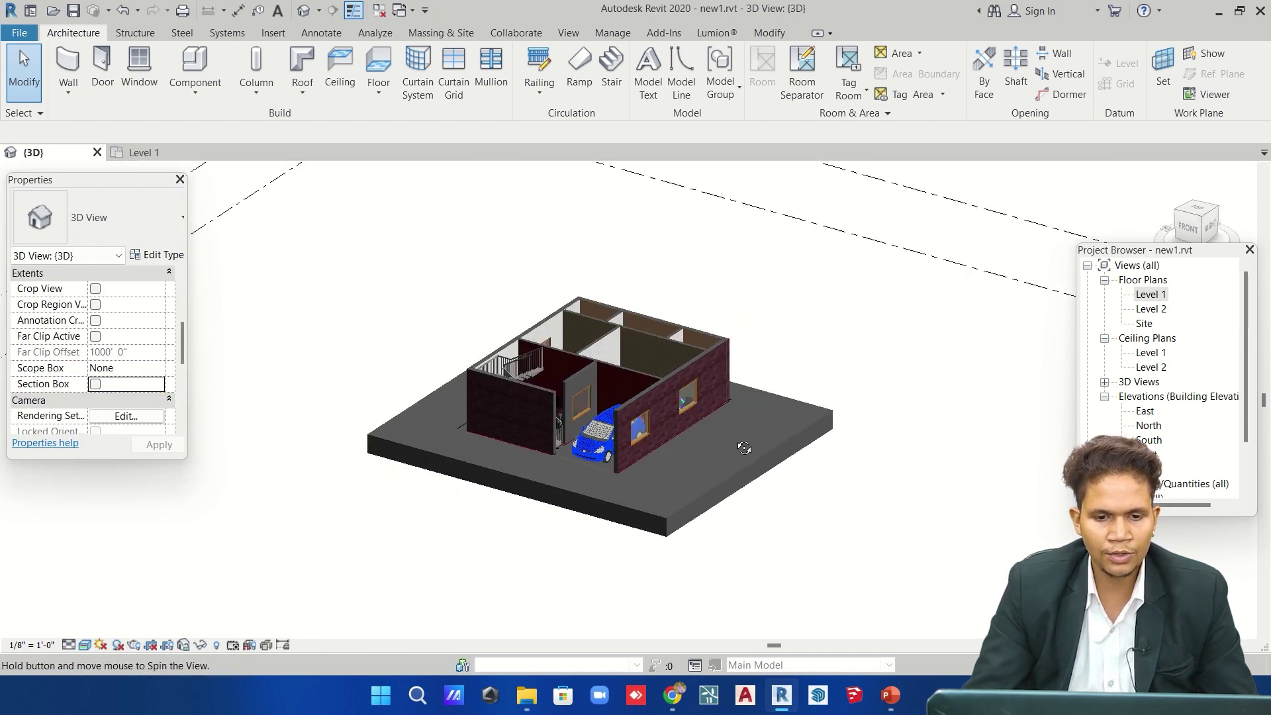
scroll(751, 498, "up", 3)
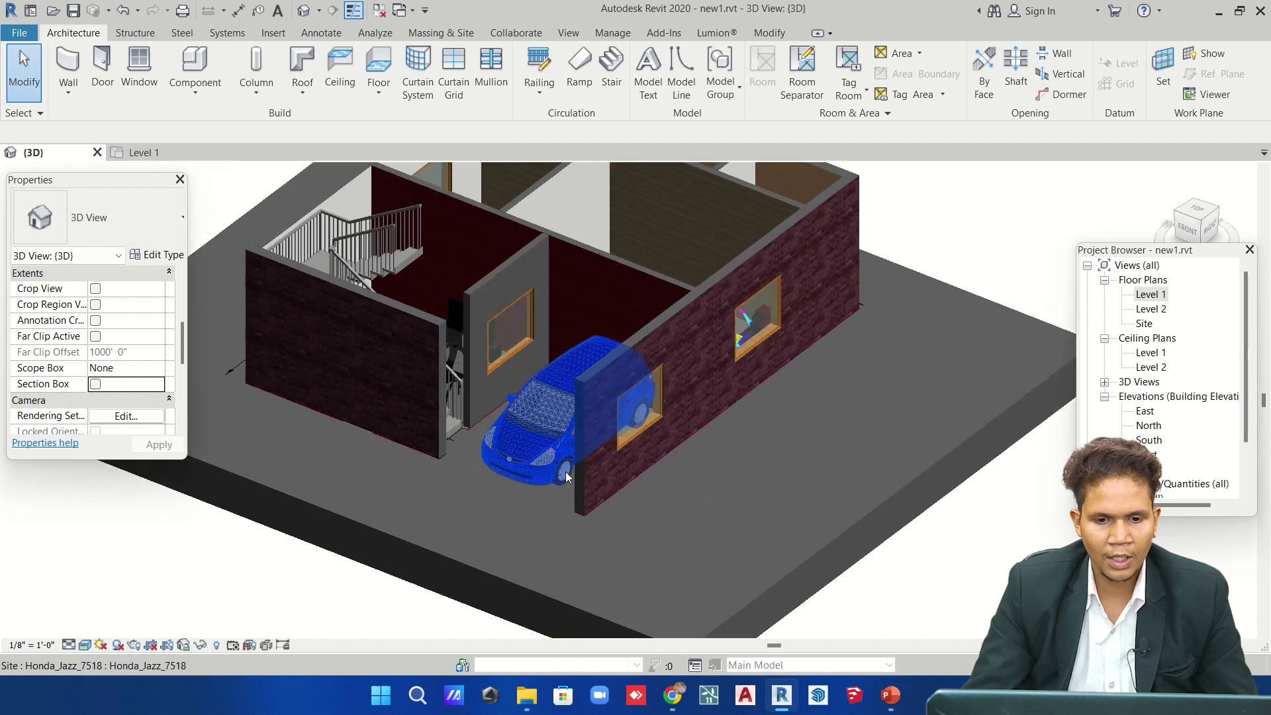
scroll(742, 484, "up", 3)
middle_click_drag(735, 476, 721, 461)
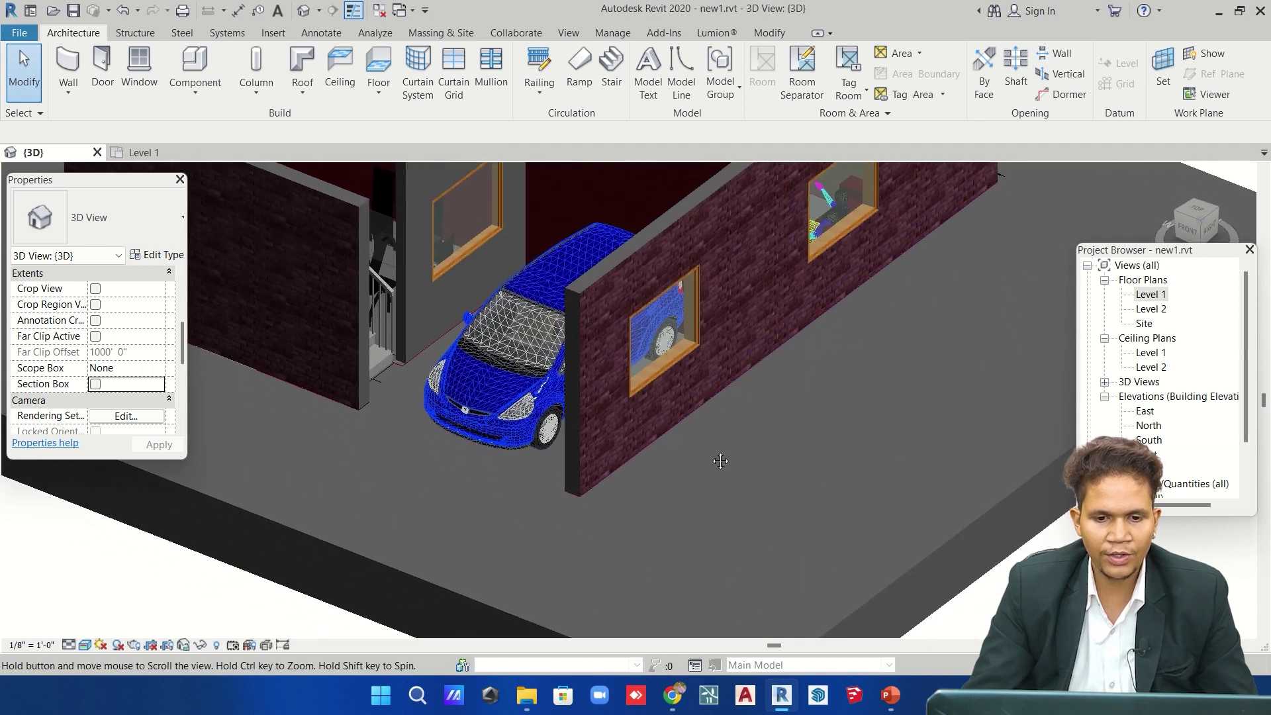
left_click(688, 359)
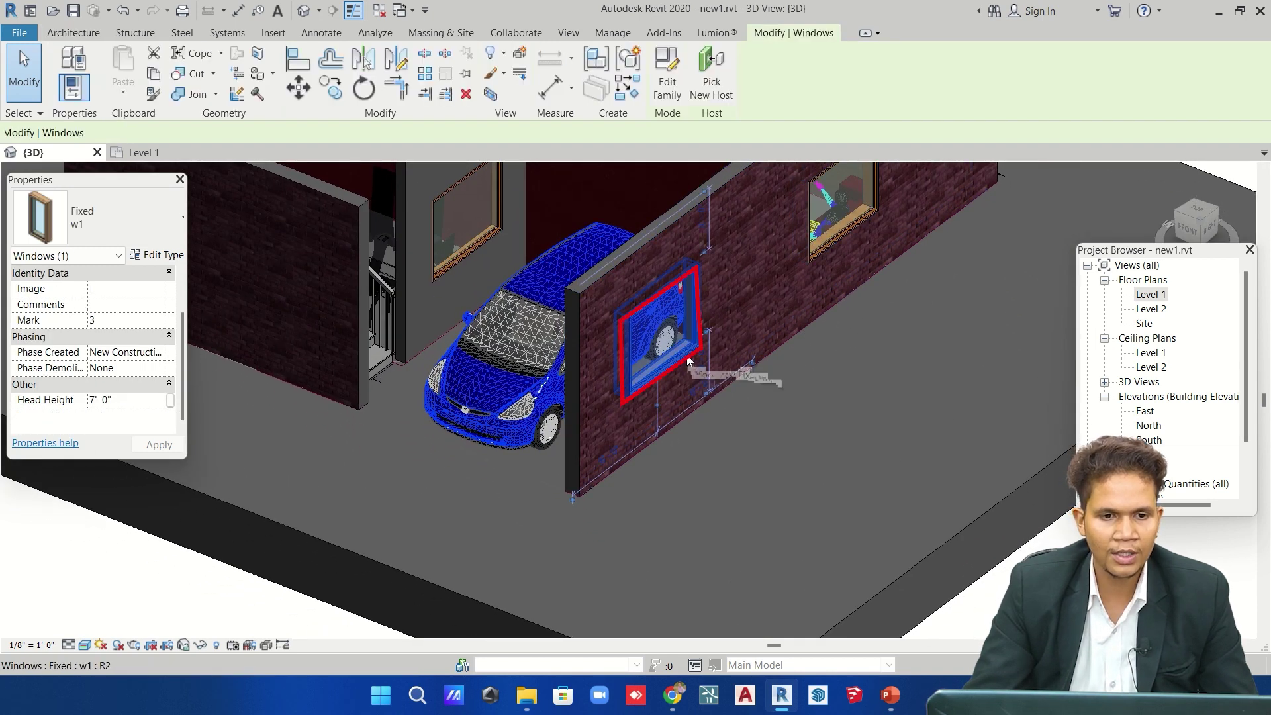
left_click(490, 94)
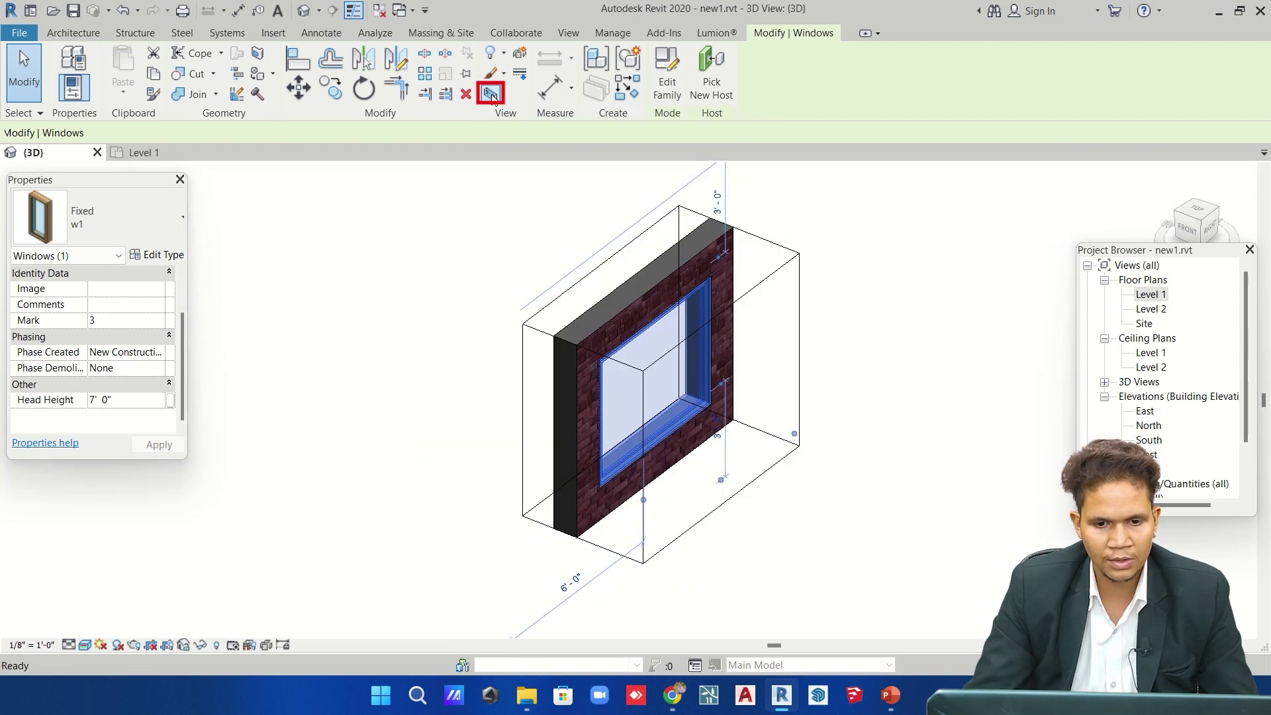
key("Escape")
Orbit around the boxed window, selecting and deselecting its section box to inspect it.
scroll(789, 534, "down", 3)
middle_click_drag(817, 559, 743, 449, "shift")
scroll(743, 449, "down", 2)
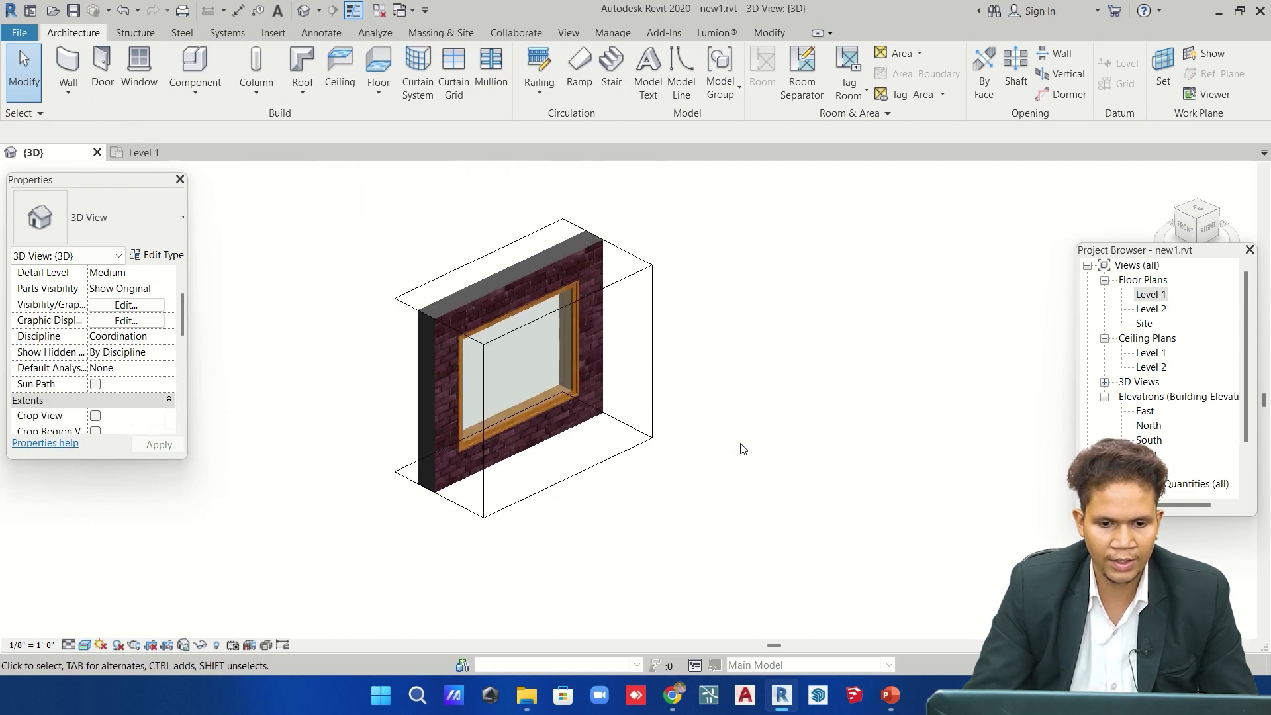
left_click(653, 385)
left_click(776, 325)
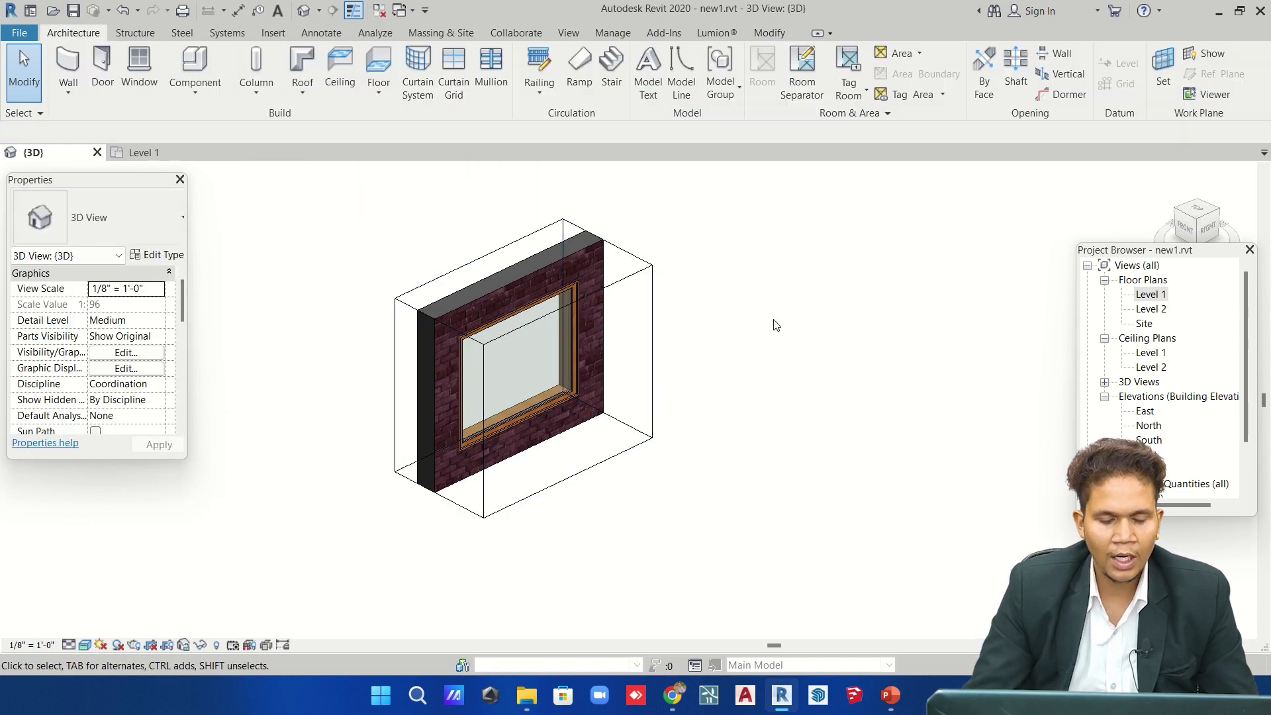
left_click(647, 270)
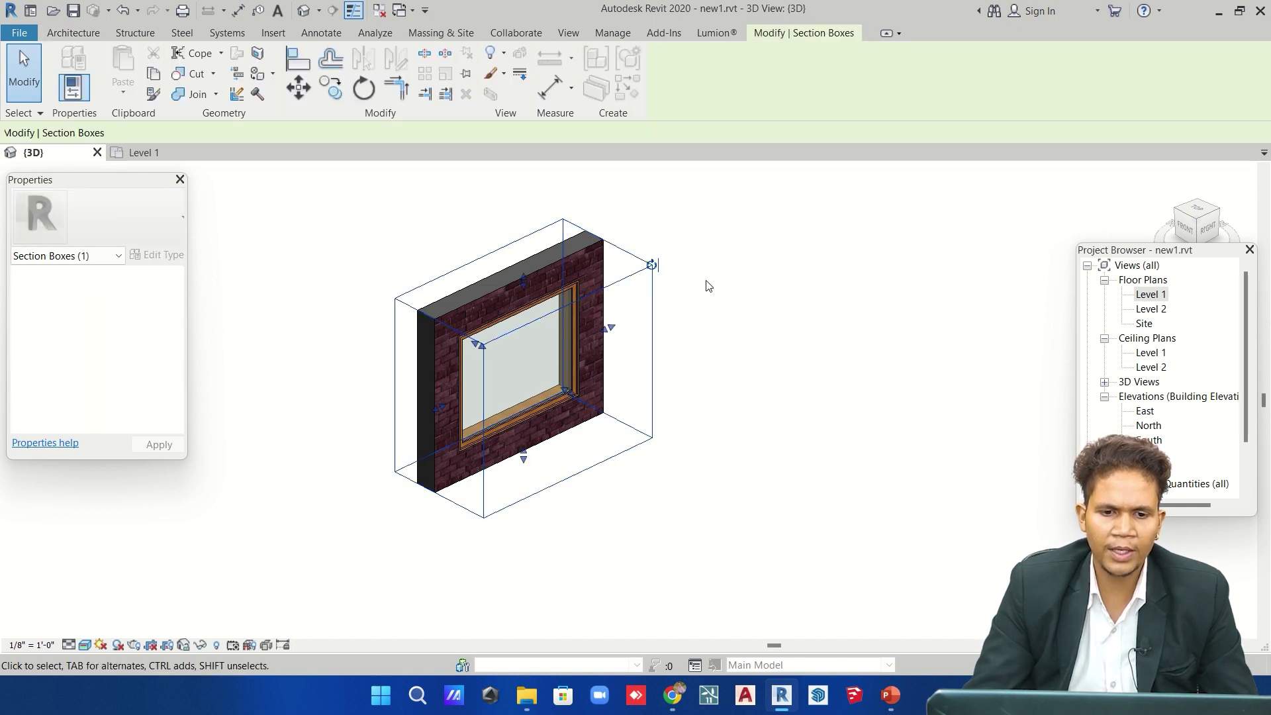
left_click(739, 331)
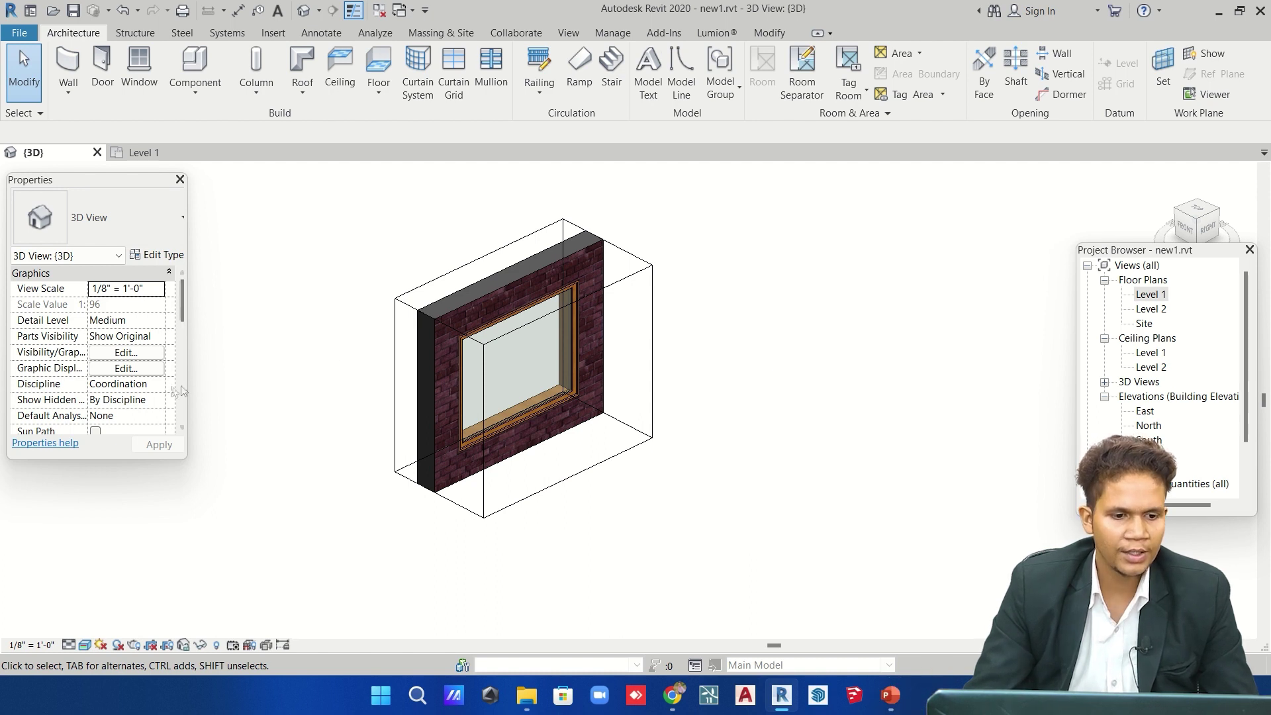
left_click(135, 355)
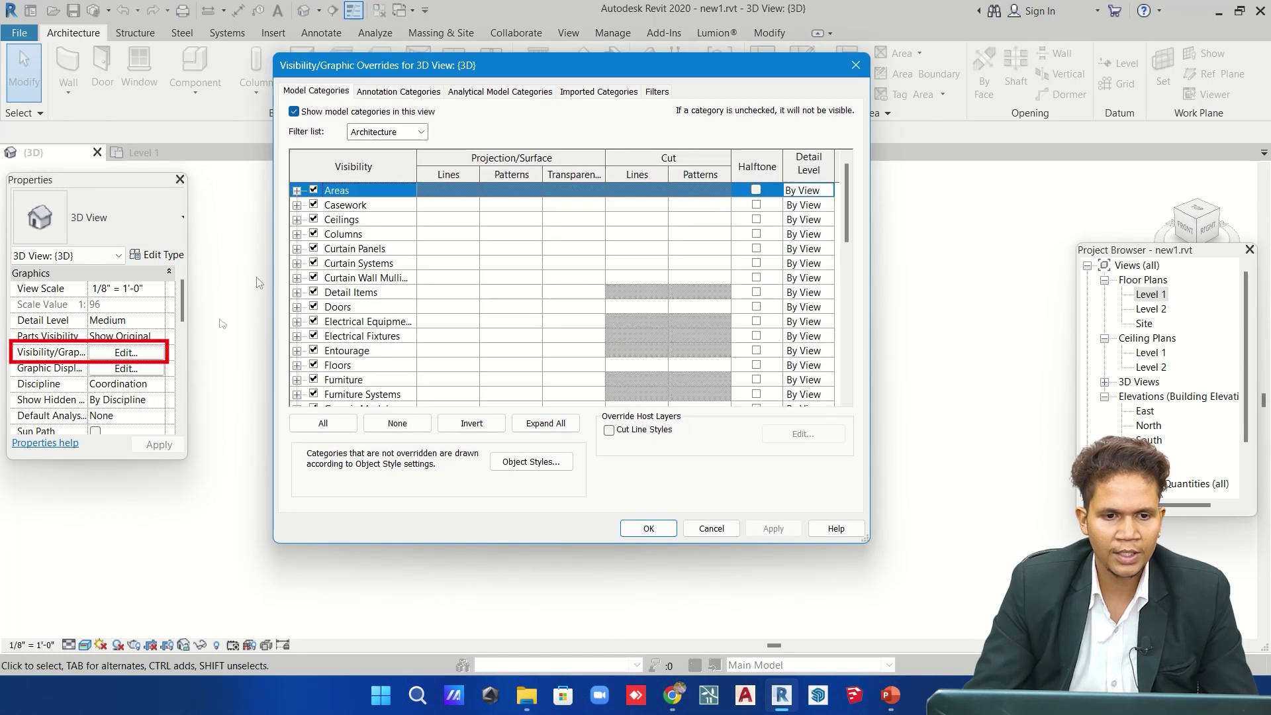
left_click(403, 92)
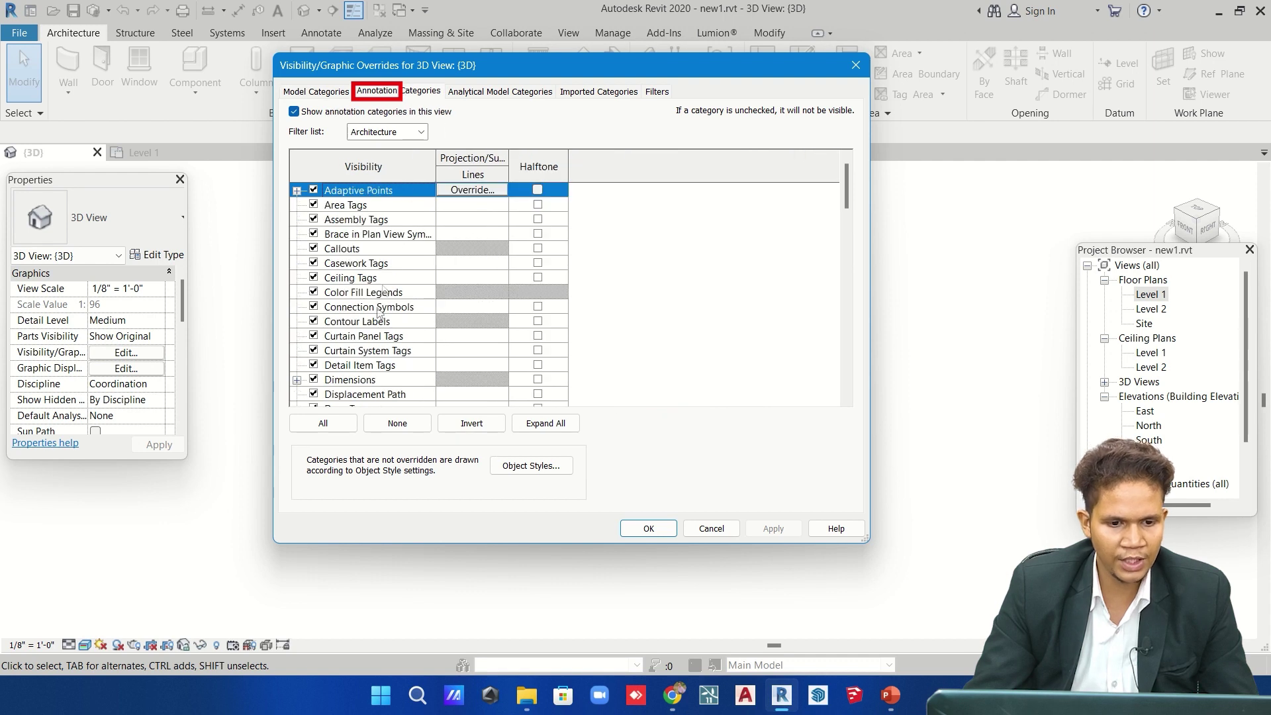
scroll(379, 314, "down", 1)
scroll(379, 313, "down", 1)
scroll(379, 313, "down", 1)
scroll(379, 313, "down", 1)
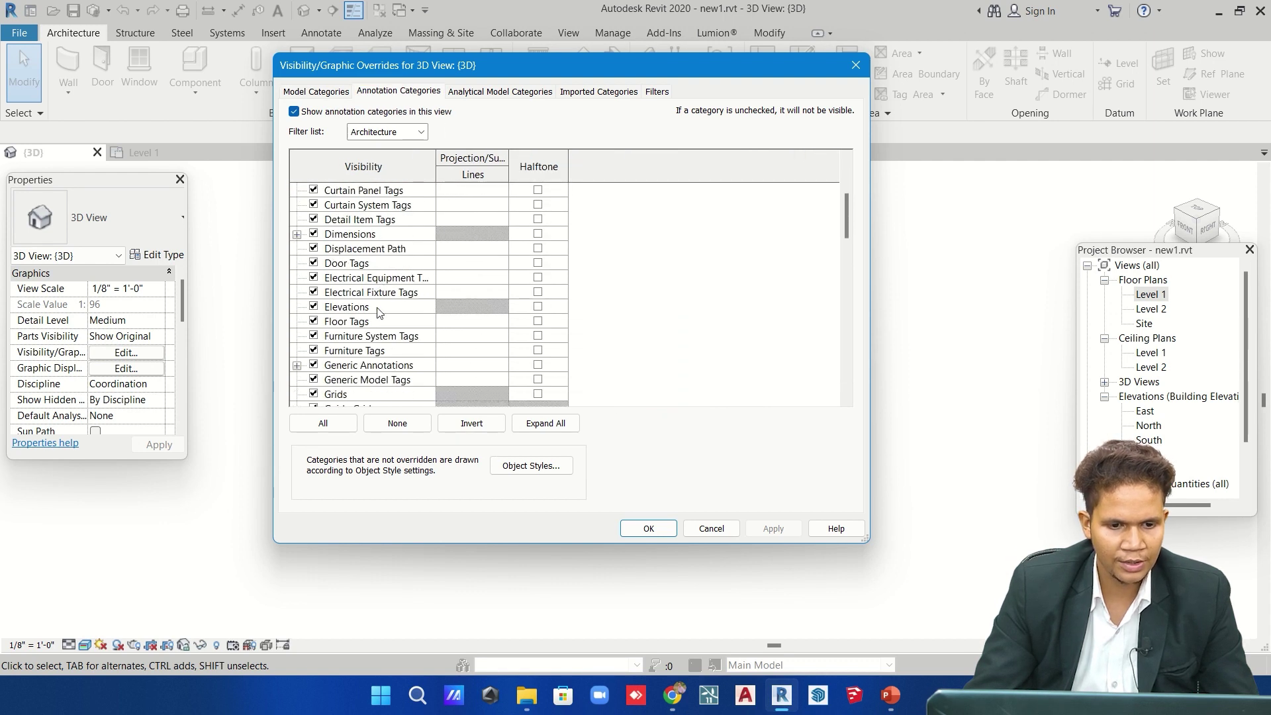
scroll(379, 314, "down", 1)
scroll(380, 313, "down", 1)
scroll(379, 313, "down", 1)
scroll(379, 314, "down", 1)
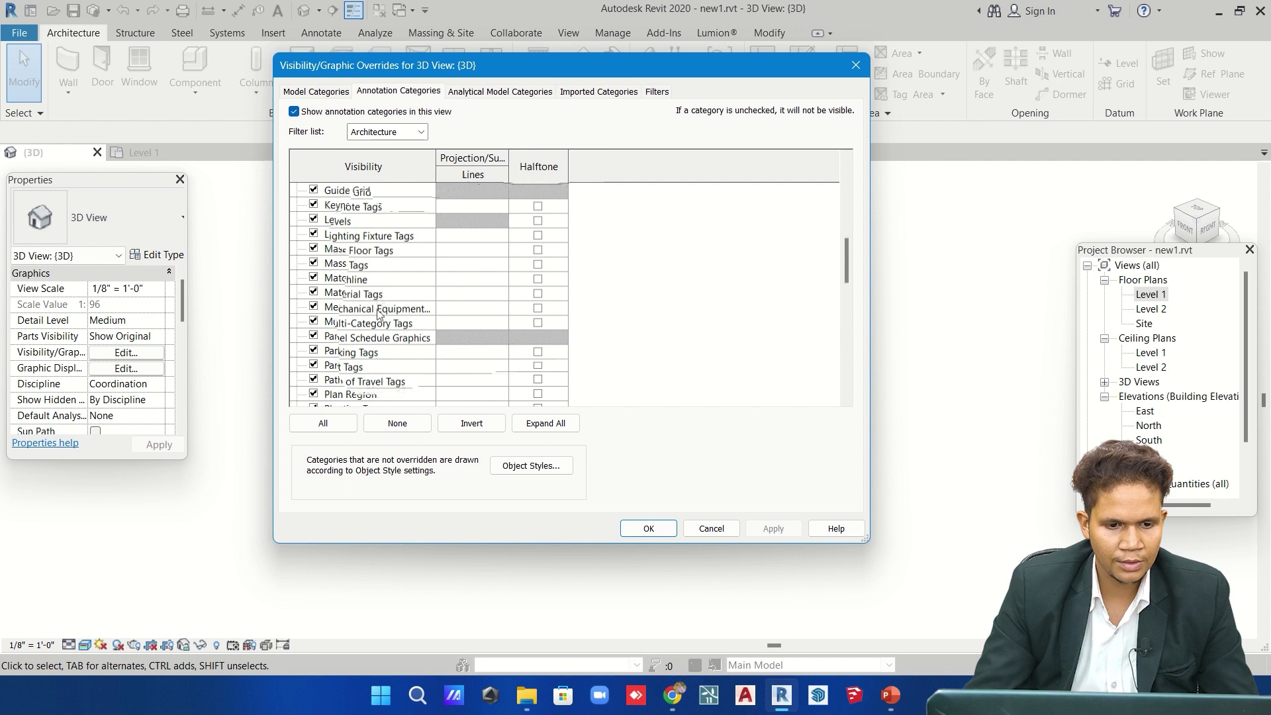
scroll(379, 313, "down", 2)
scroll(380, 313, "down", 3)
scroll(379, 313, "down", 3)
scroll(379, 313, "down", 1)
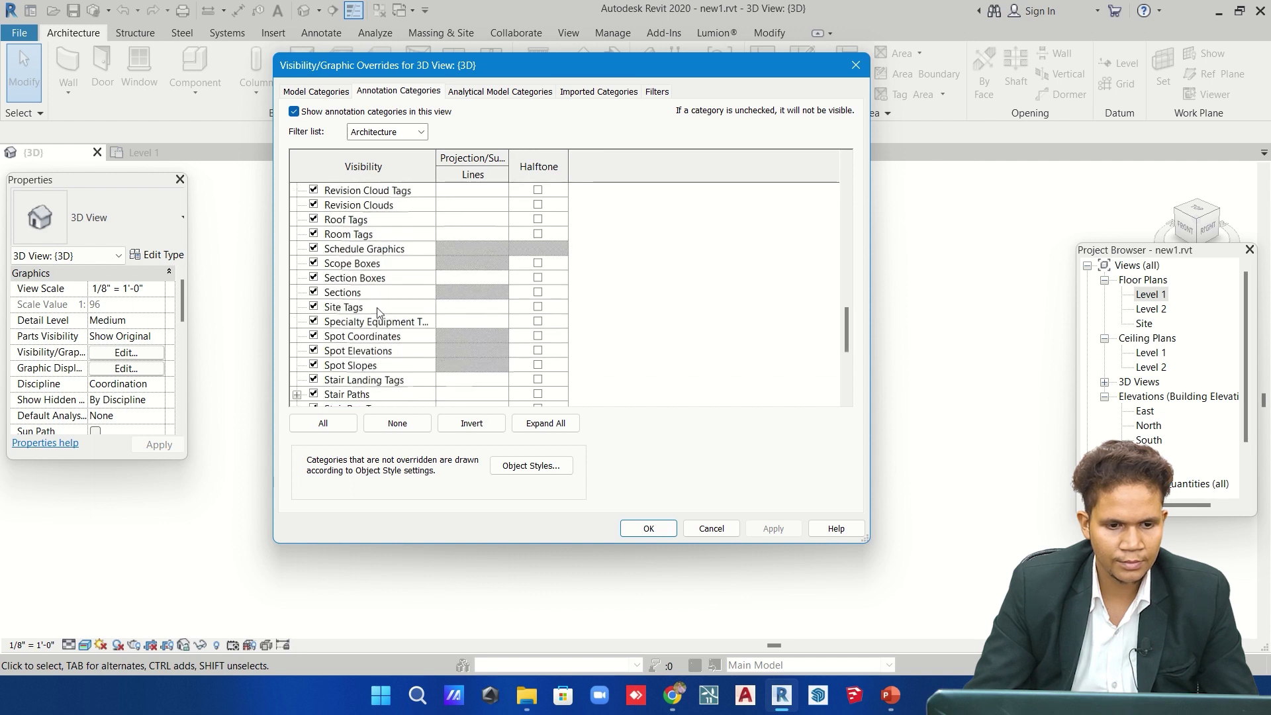
scroll(373, 306, "down", 1)
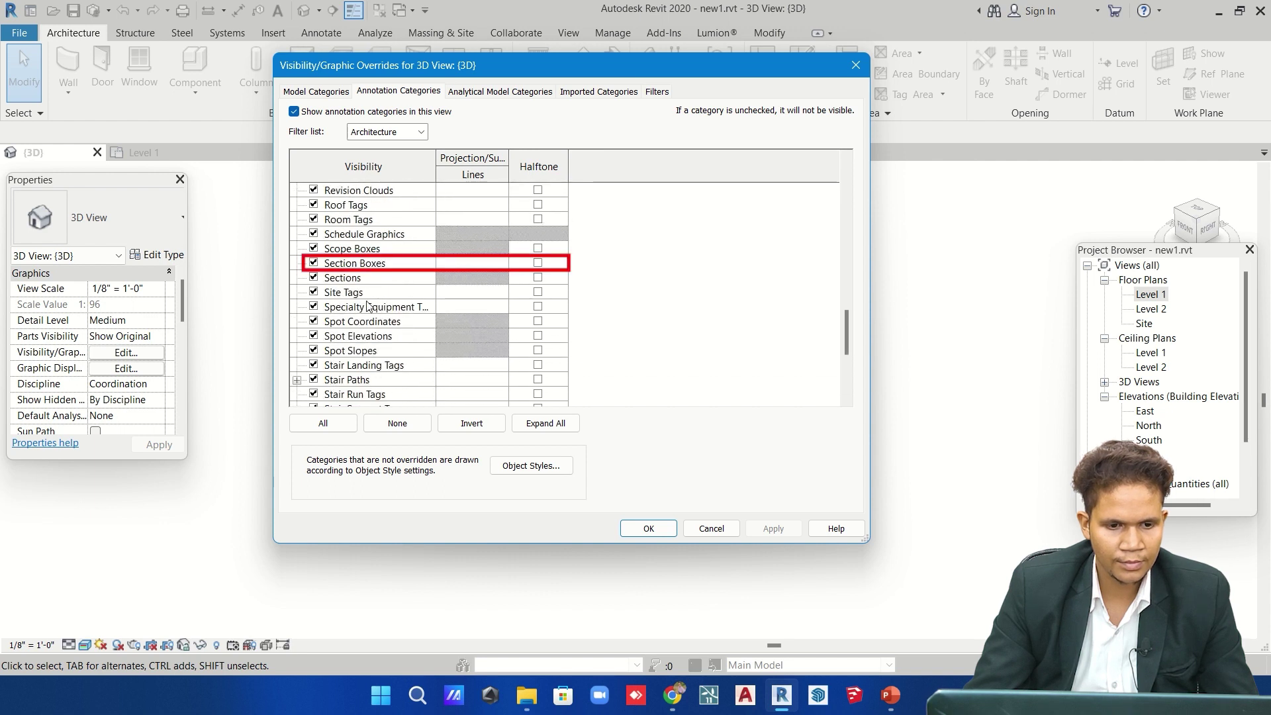
left_click(313, 264)
left_click(775, 531)
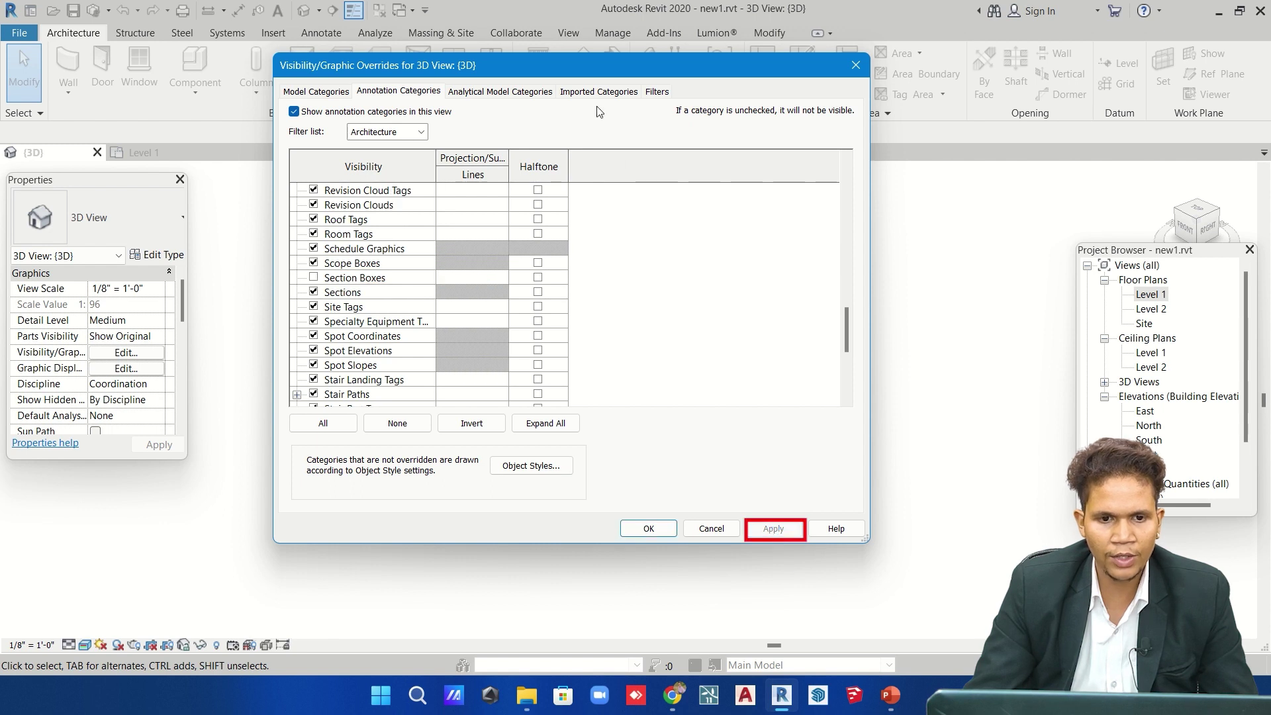
left_click_drag(578, 76, 1048, 500)
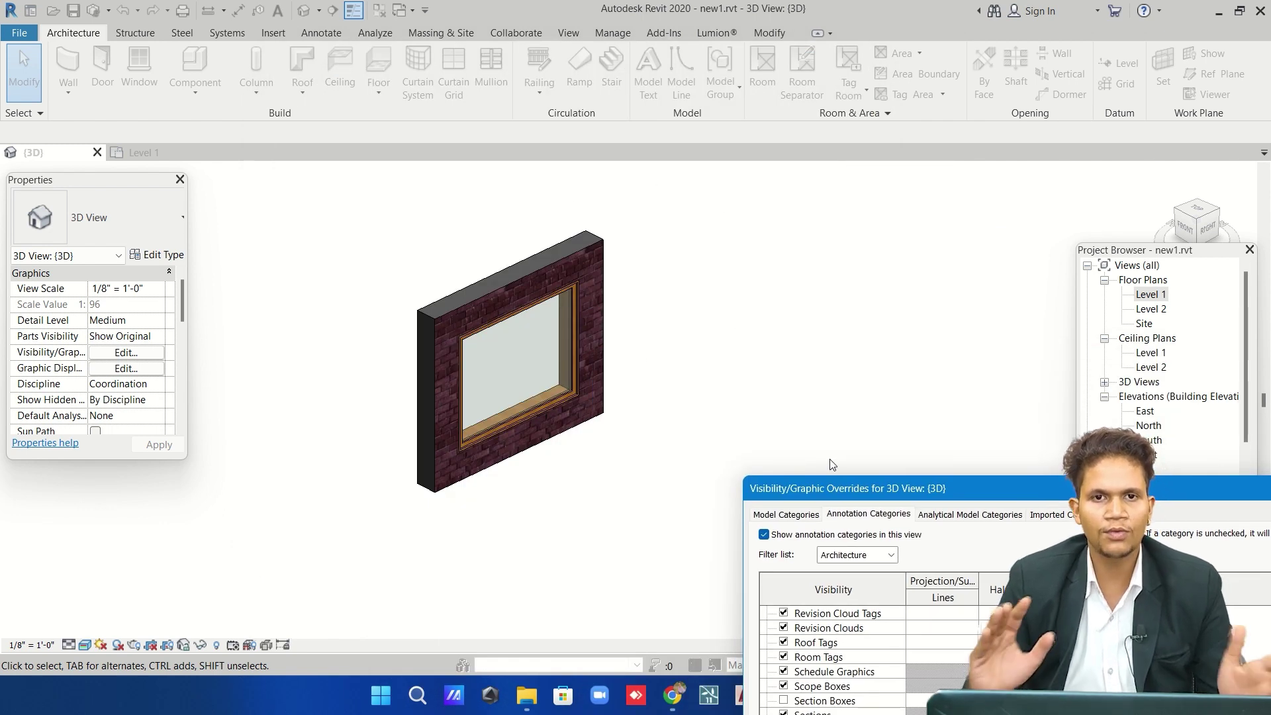
left_click_drag(844, 489, 800, 102)
left_click(739, 313)
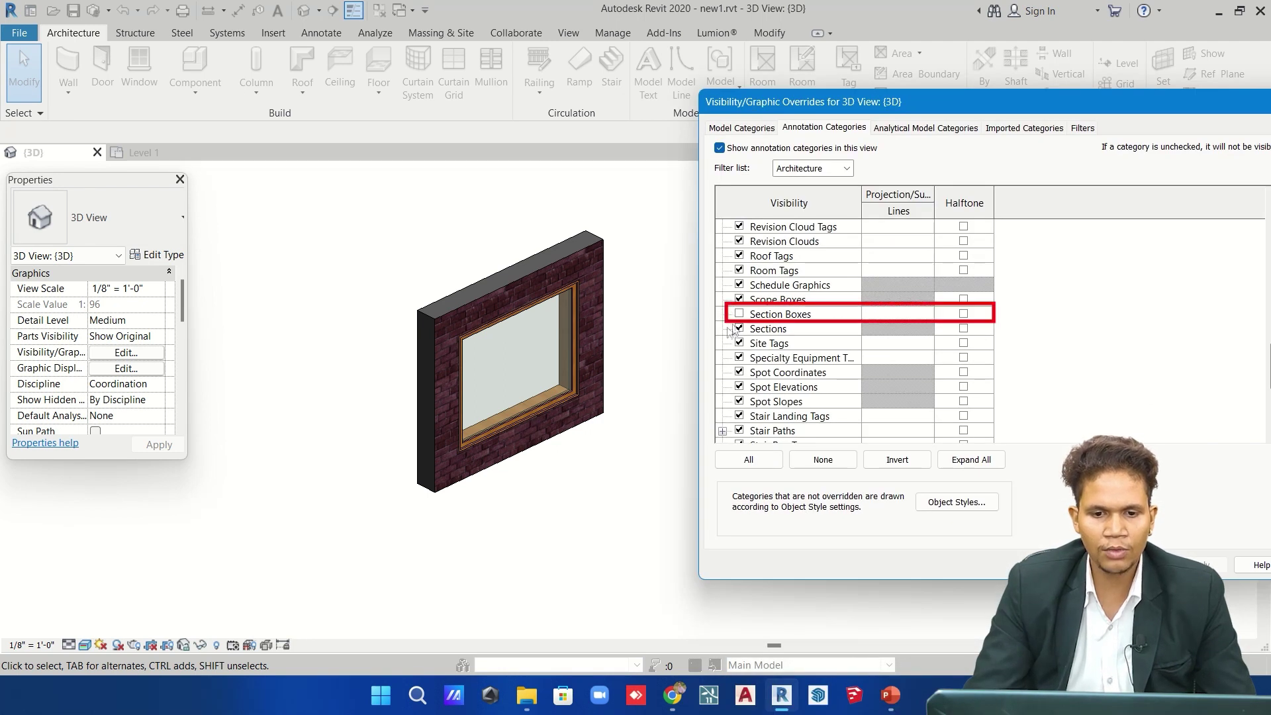
left_click(1212, 566)
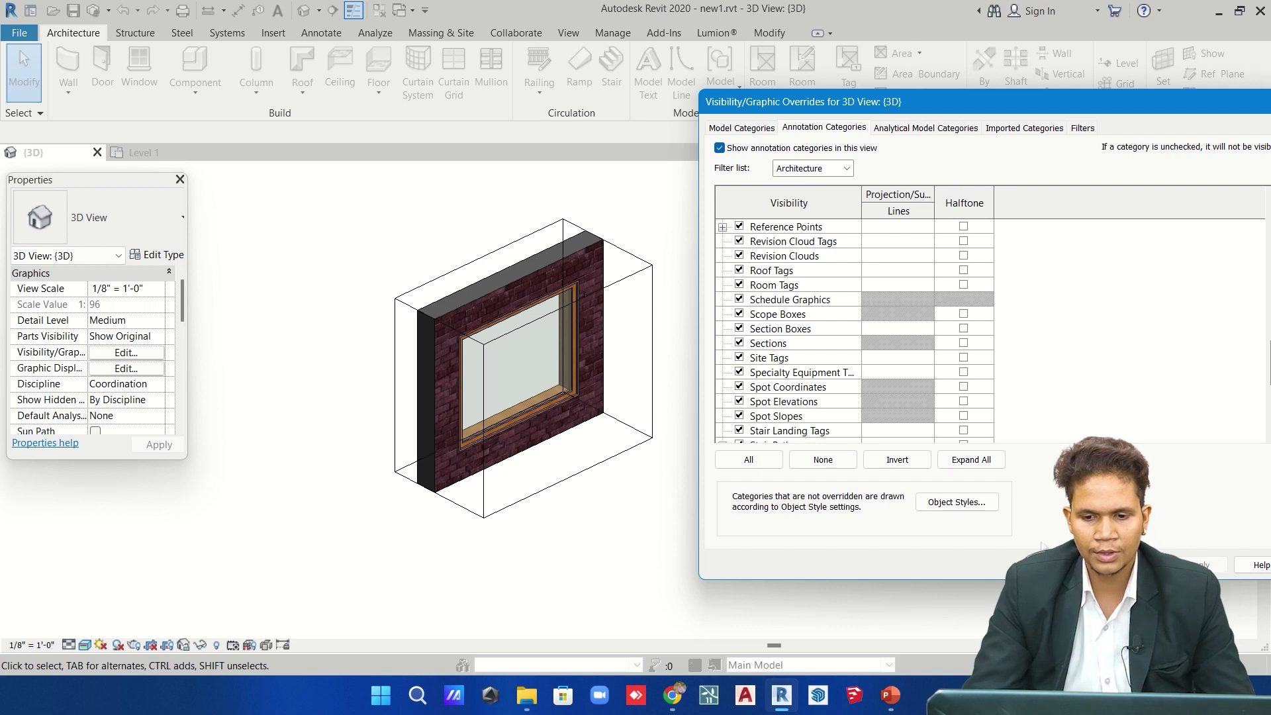
left_click(1086, 565)
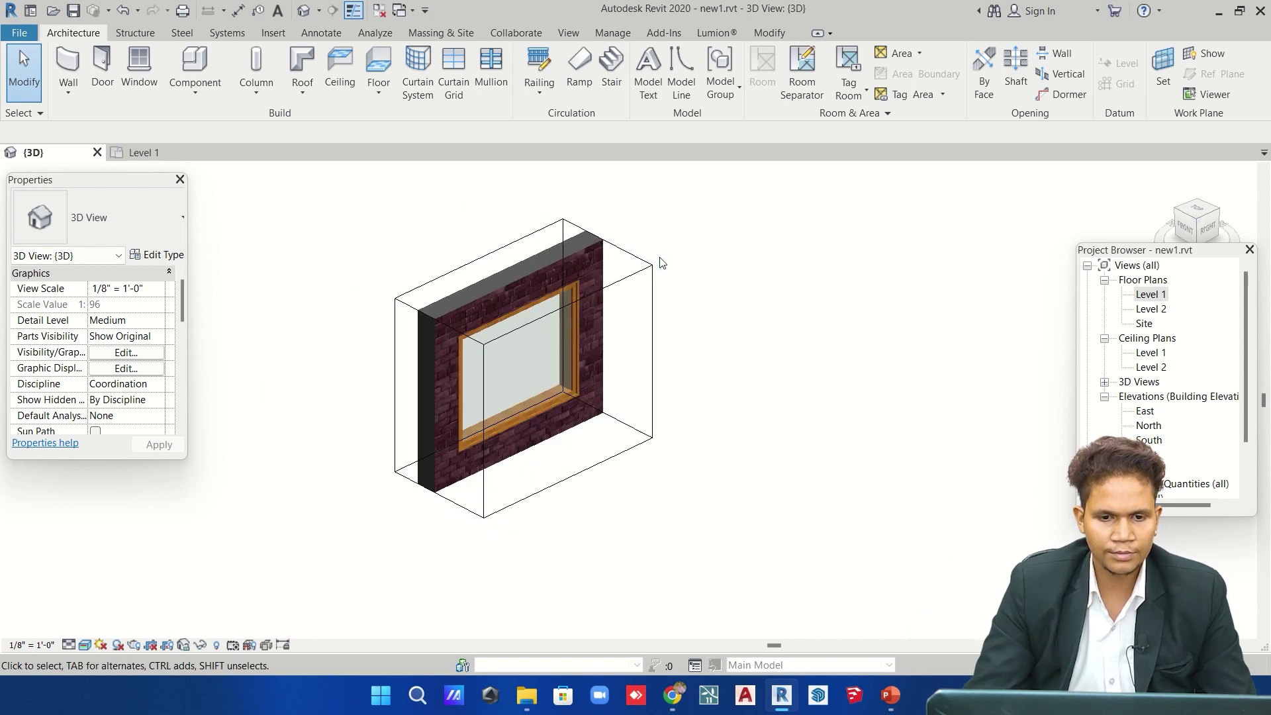
From the Top view, pull the section box's lower face up to the window wall.
left_click(652, 268)
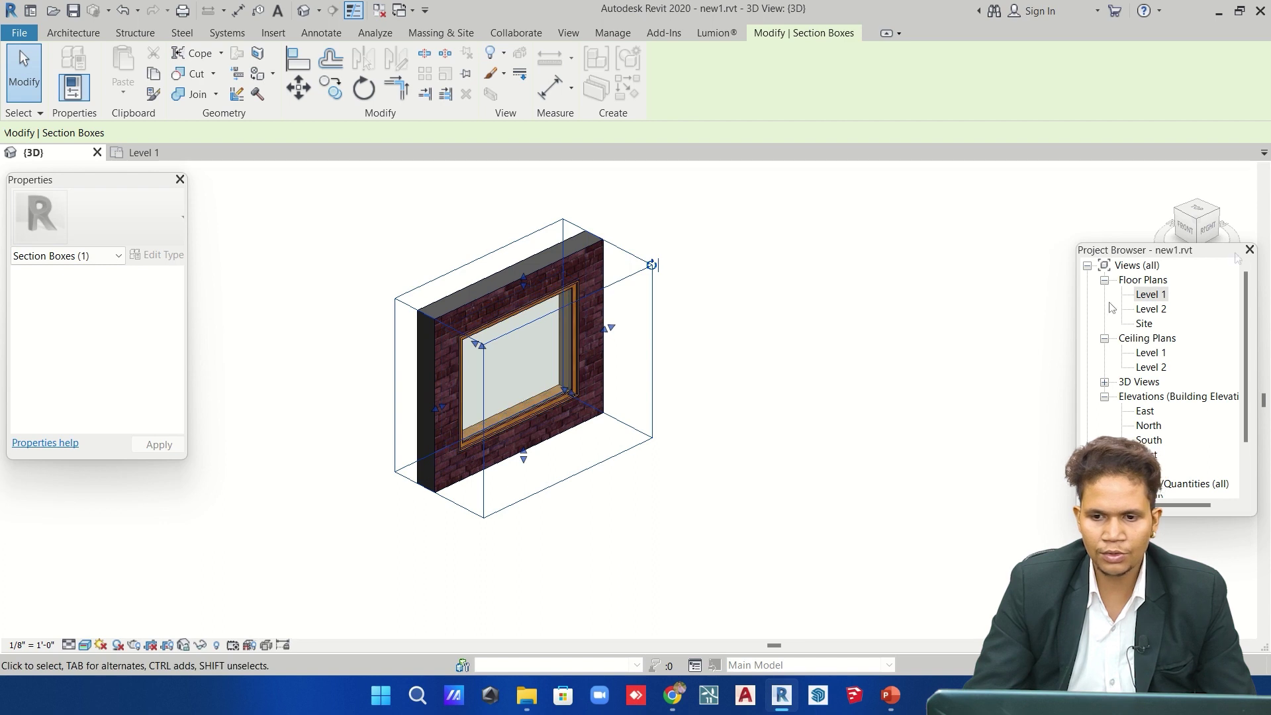
left_click(1200, 211)
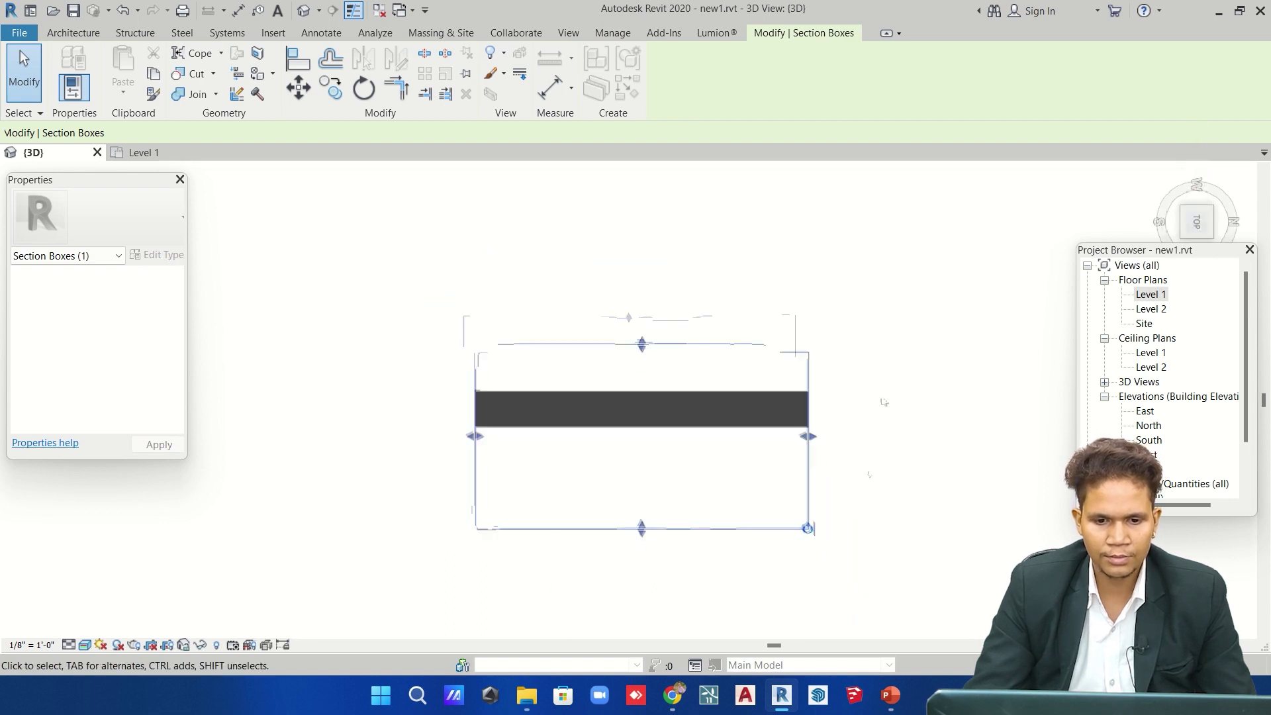
scroll(652, 489, "up", 3)
left_click_drag(615, 495, 630, 286)
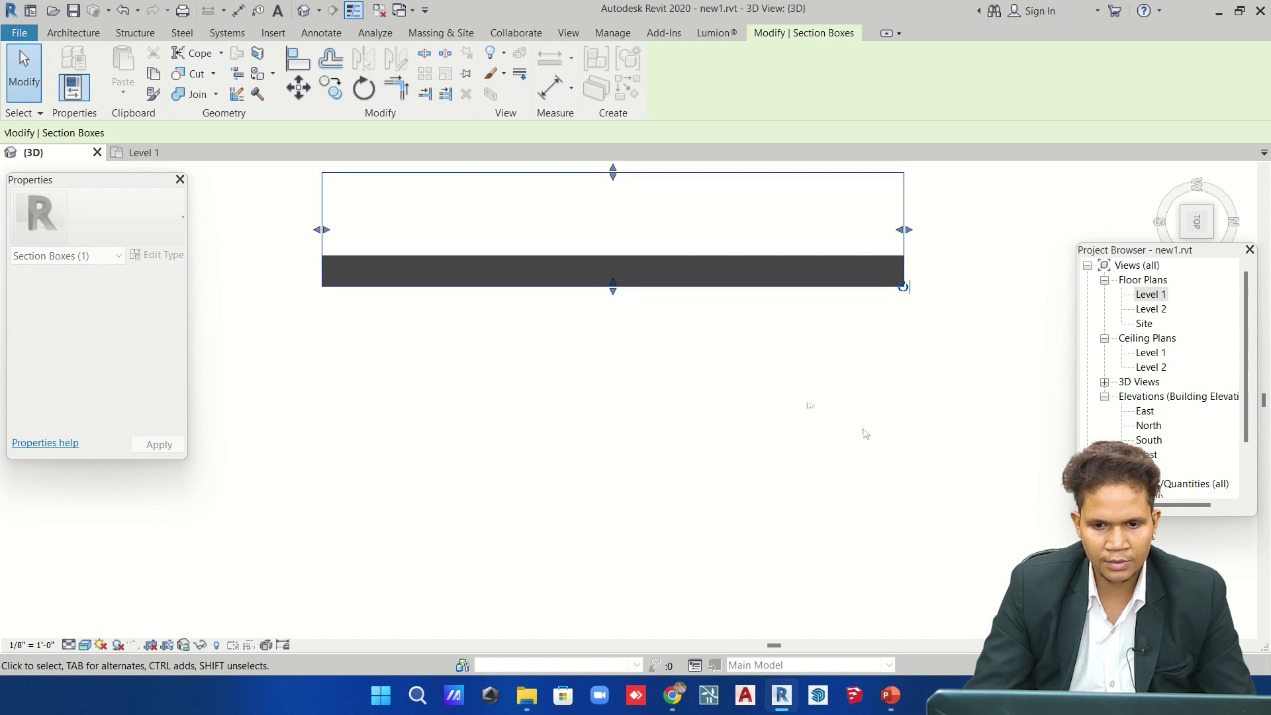
left_click(903, 454)
mouse_move(903, 454)
middle_mouse_down("shift")
mouse_move(852, 249)
mouse_move(738, 361)
middle_mouse_up("shift")
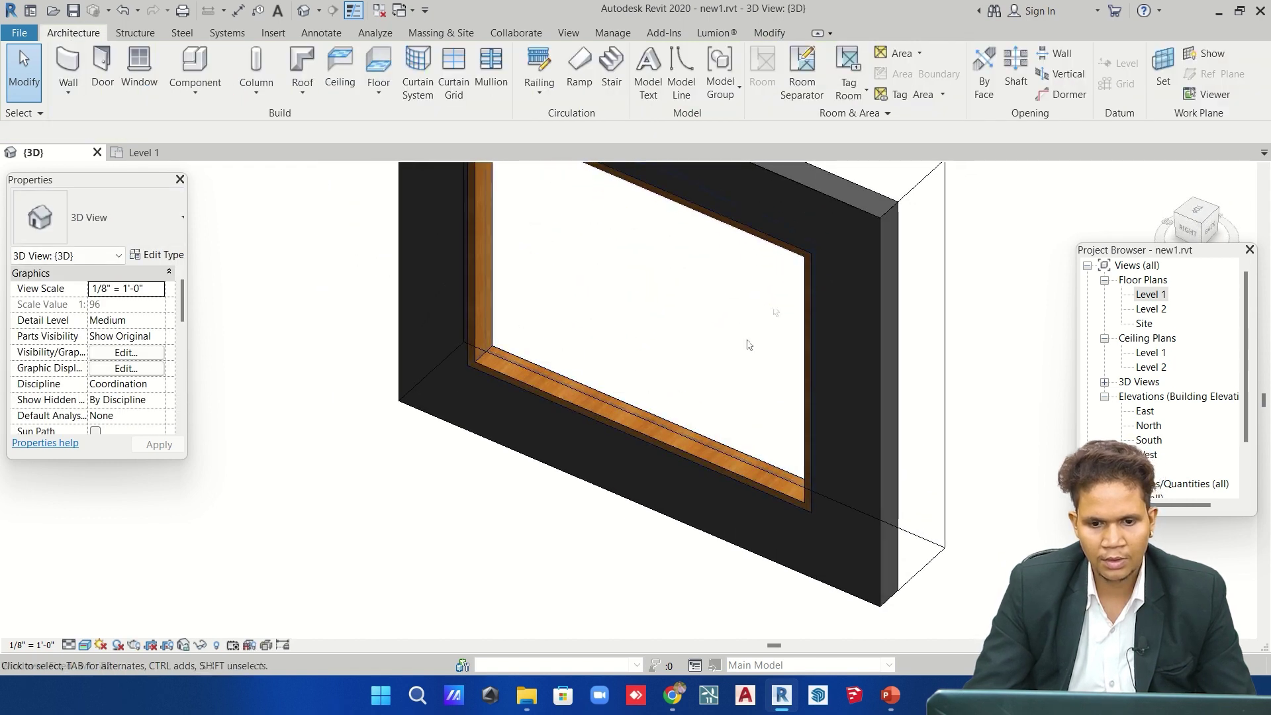
scroll(738, 361, "down", 4)
In Wireframe, squeeze the section box's right, left and lower faces into a thin strip.
left_click(824, 276)
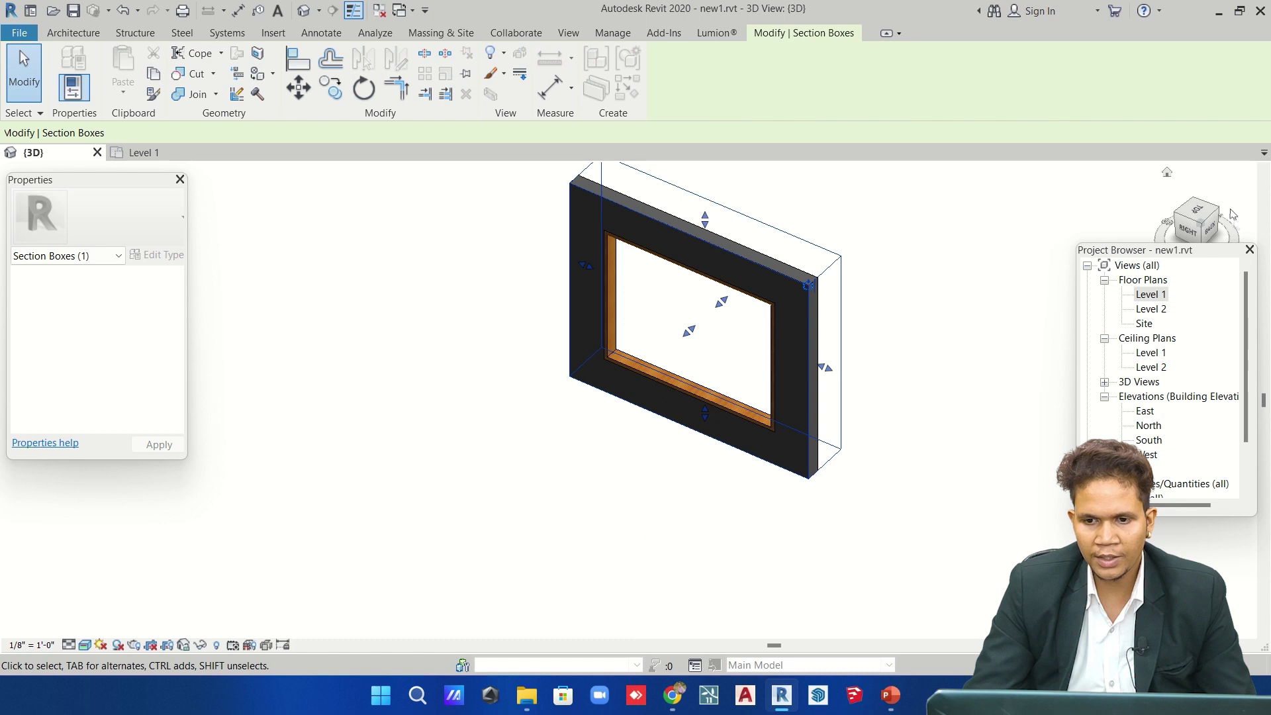
left_click(1199, 212)
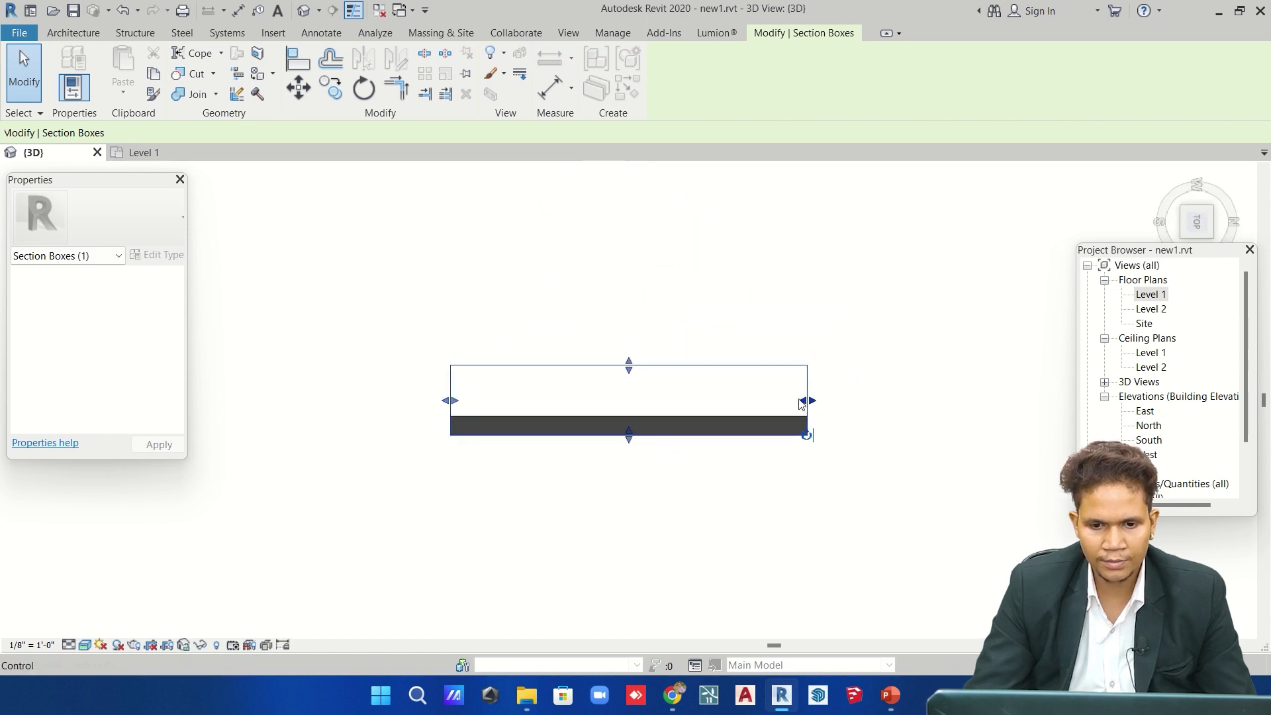
left_click(85, 646)
left_click(126, 542)
scroll(799, 419, "up", 2)
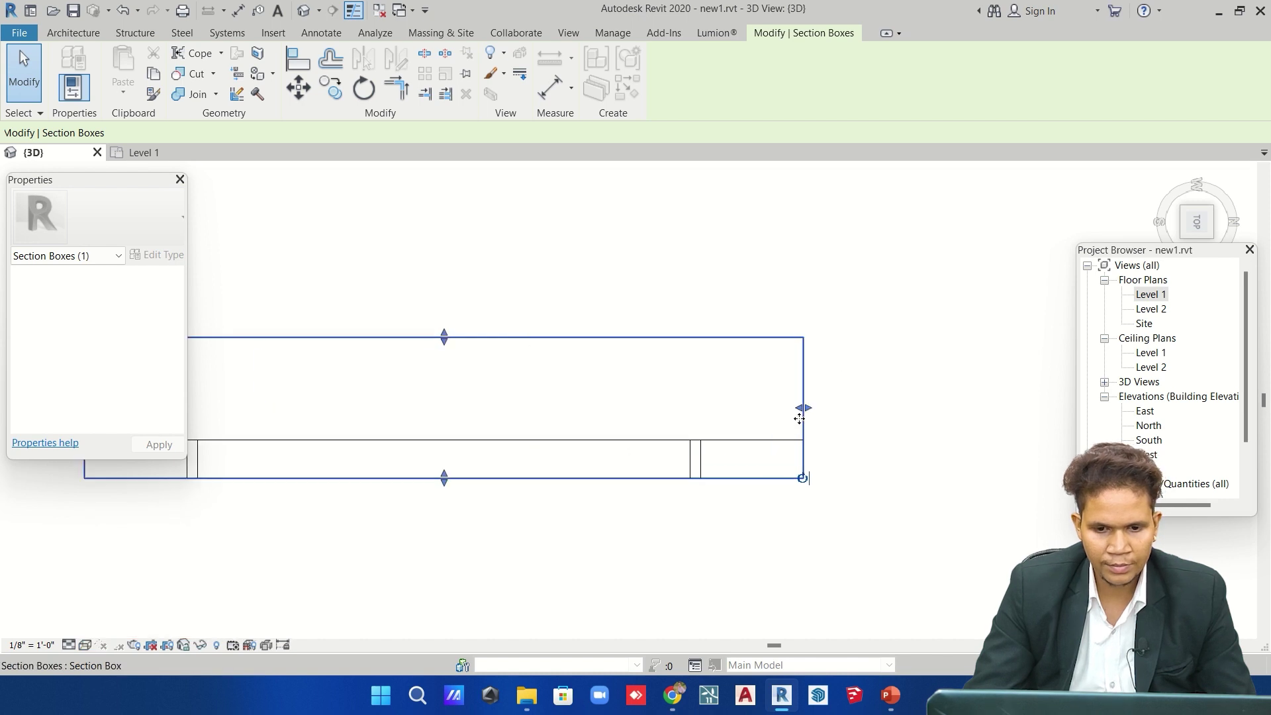
left_click_drag(803, 409, 700, 417)
scroll(701, 417, "down", 2)
scroll(772, 454, "down", 1)
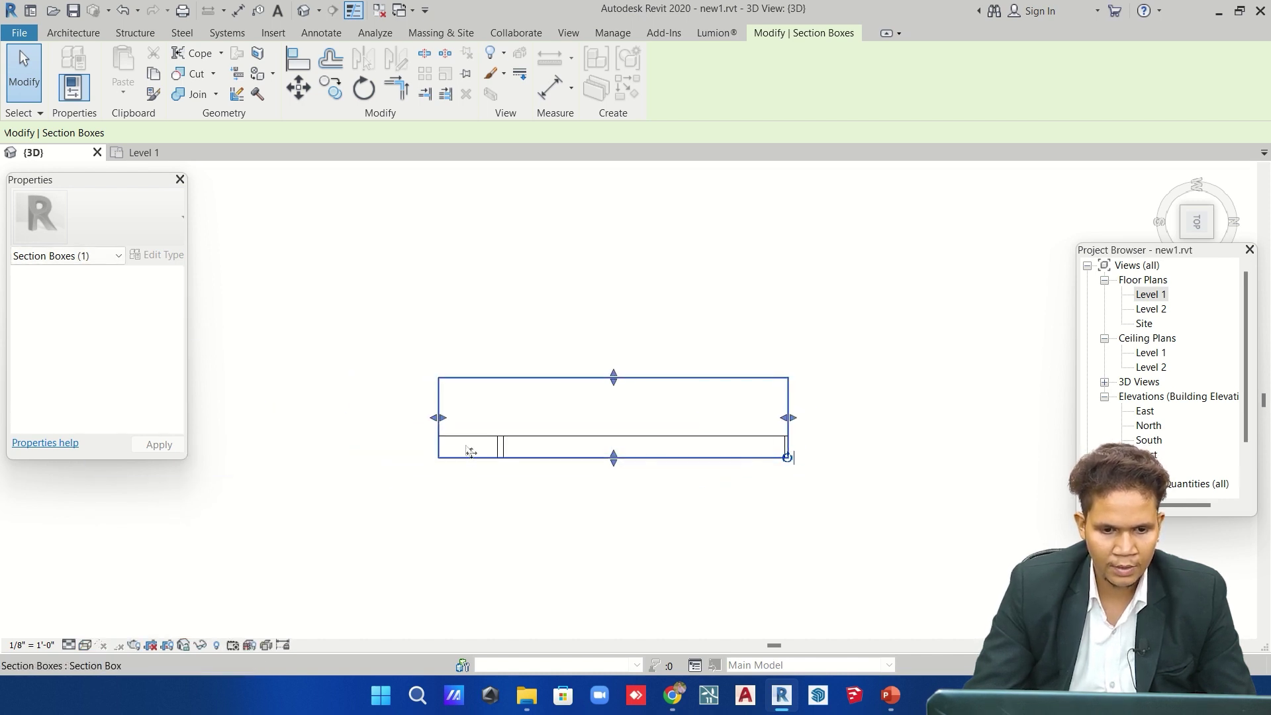
left_click_drag(456, 417, 502, 414)
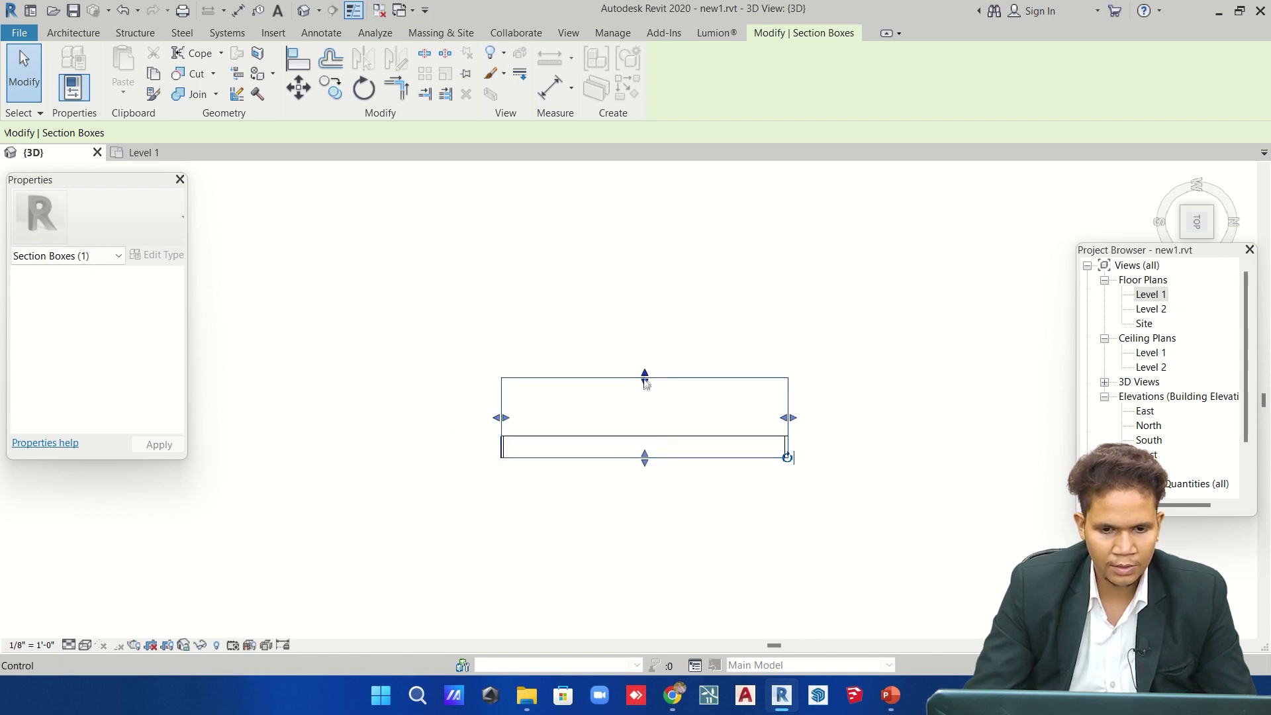
left_click_drag(647, 416, 647, 445)
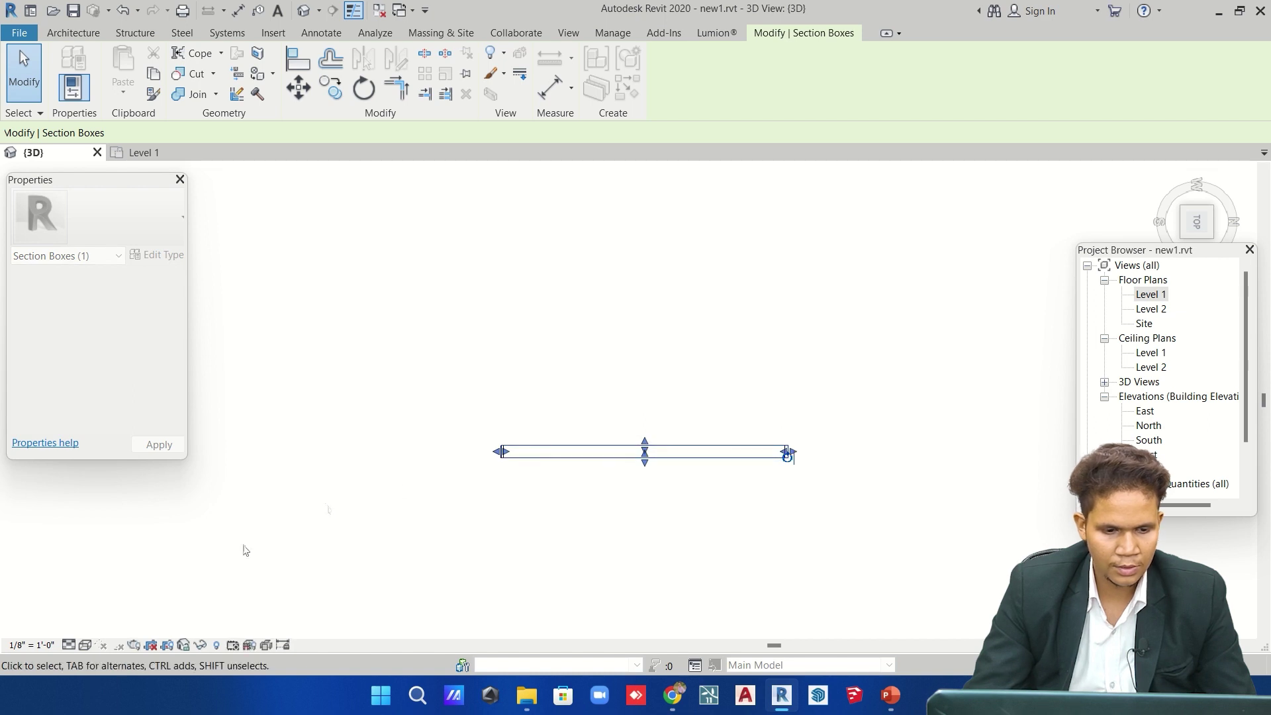
Set Visual Style to Shaded and orbit around the window wall slice.
left_click(84, 647)
left_click(149, 576)
left_click(910, 566)
mouse_move(910, 566)
middle_mouse_down("shift")
mouse_move(801, 417)
mouse_move(806, 238)
mouse_move(831, 417)
middle_mouse_up("shift")
scroll(738, 501, "up", 4)
scroll(739, 501, "down", 2)
scroll(748, 517, "down", 2)
mouse_move(730, 501)
middle_mouse_down("shift")
mouse_move(780, 443)
mouse_move(753, 414)
middle_mouse_up("shift")
scroll(755, 415, "down", 2)
mouse_move(773, 362)
middle_mouse_down("shift")
mouse_move(590, 440)
mouse_move(462, 424)
mouse_move(706, 463)
mouse_move(810, 441)
middle_mouse_up("shift")
scroll(111, 382, "down", 3)
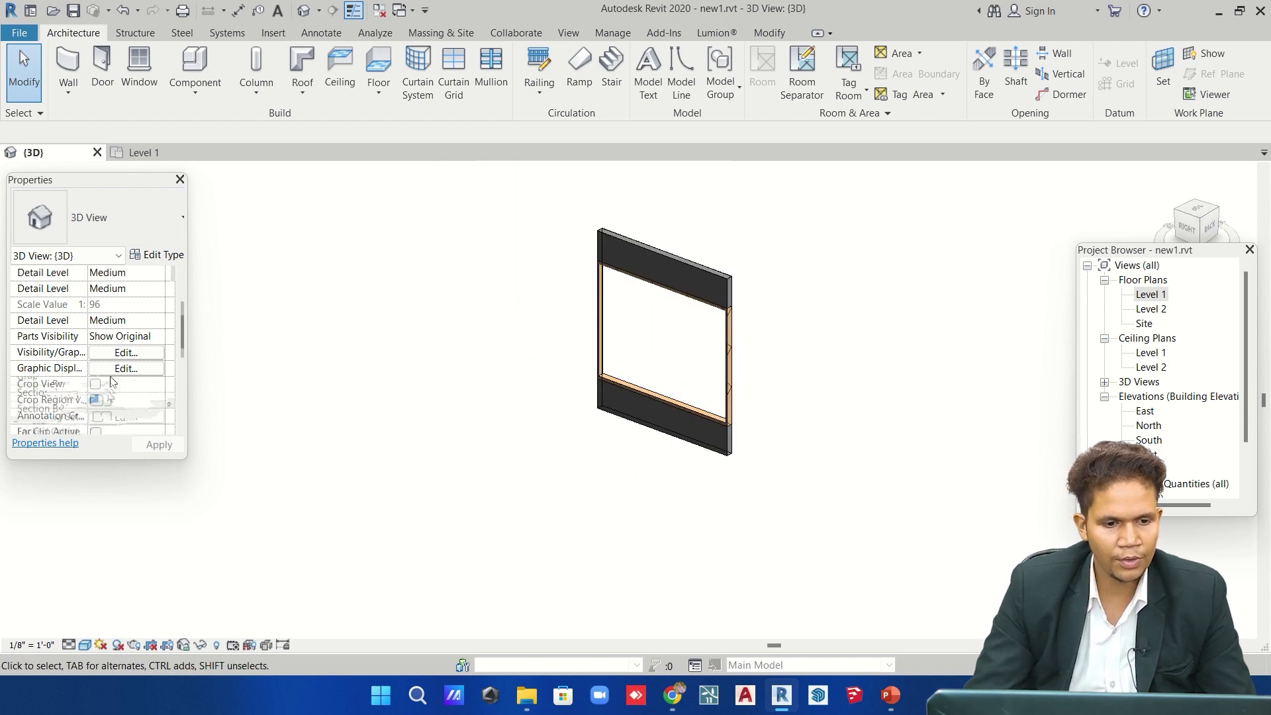
Uncheck Section Box to show the whole house, then select the Honda Jazz car.
left_click(96, 384)
scroll(729, 344, "down", 5)
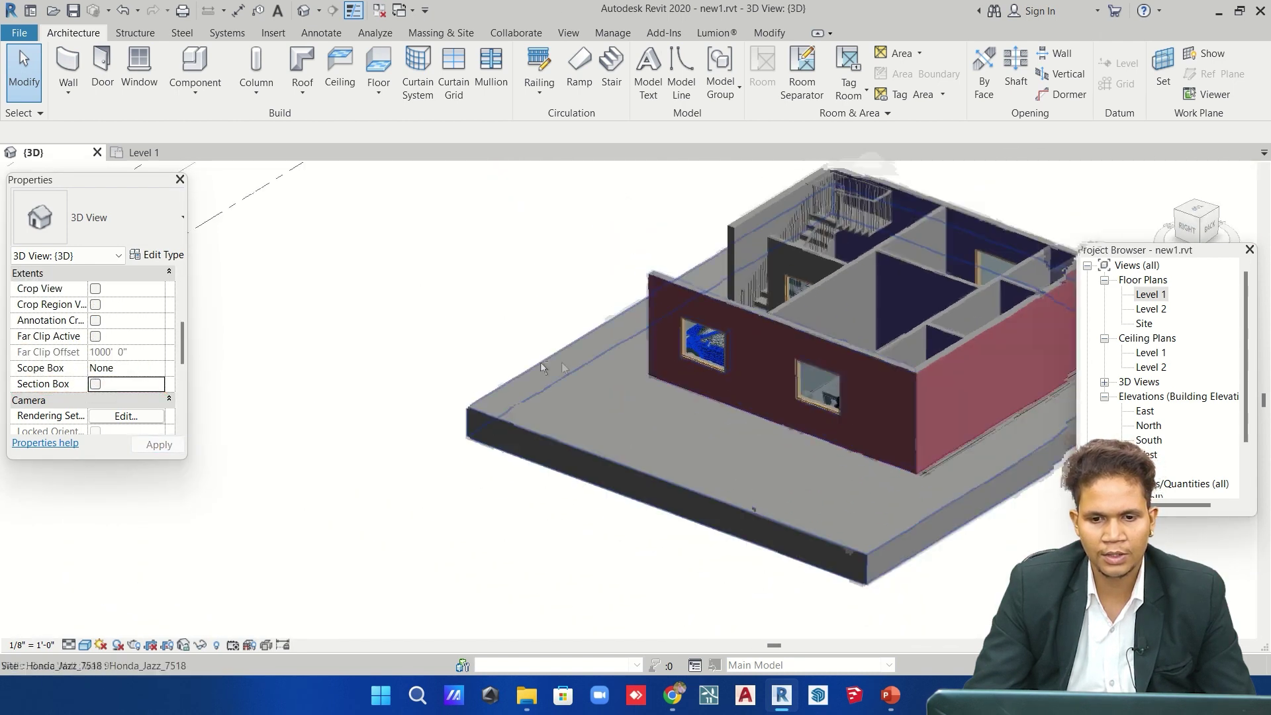
middle_click_drag(729, 343, 825, 354, "shift")
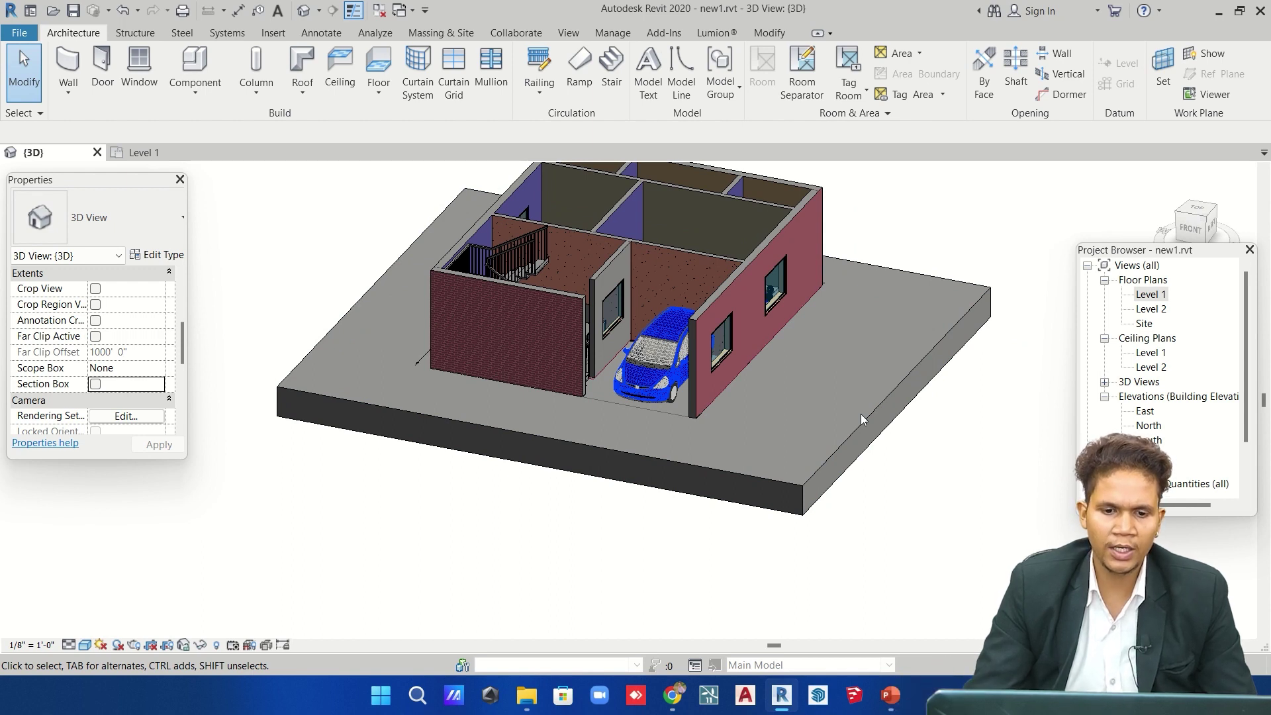
left_click(652, 360)
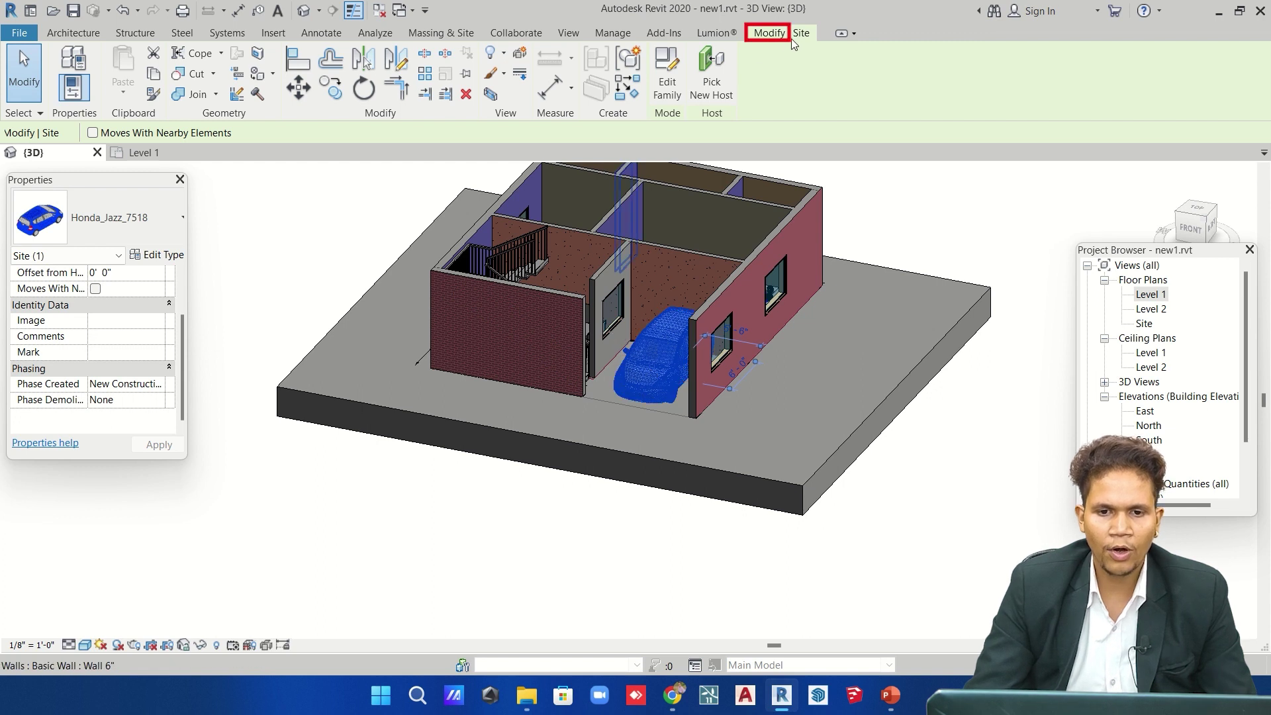
Box the car with Selection Box and push the box's front face back through the car.
left_click(490, 97)
left_click(760, 286)
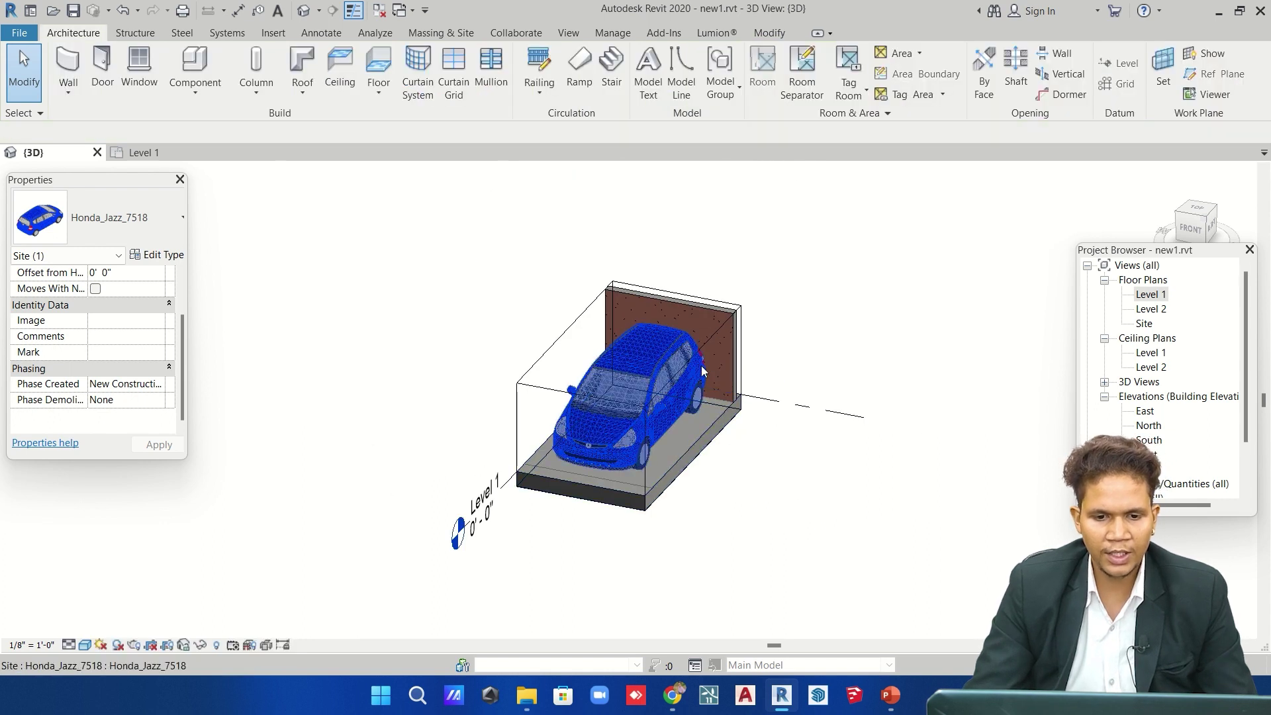
scroll(722, 305, "up", 3)
left_click(723, 305)
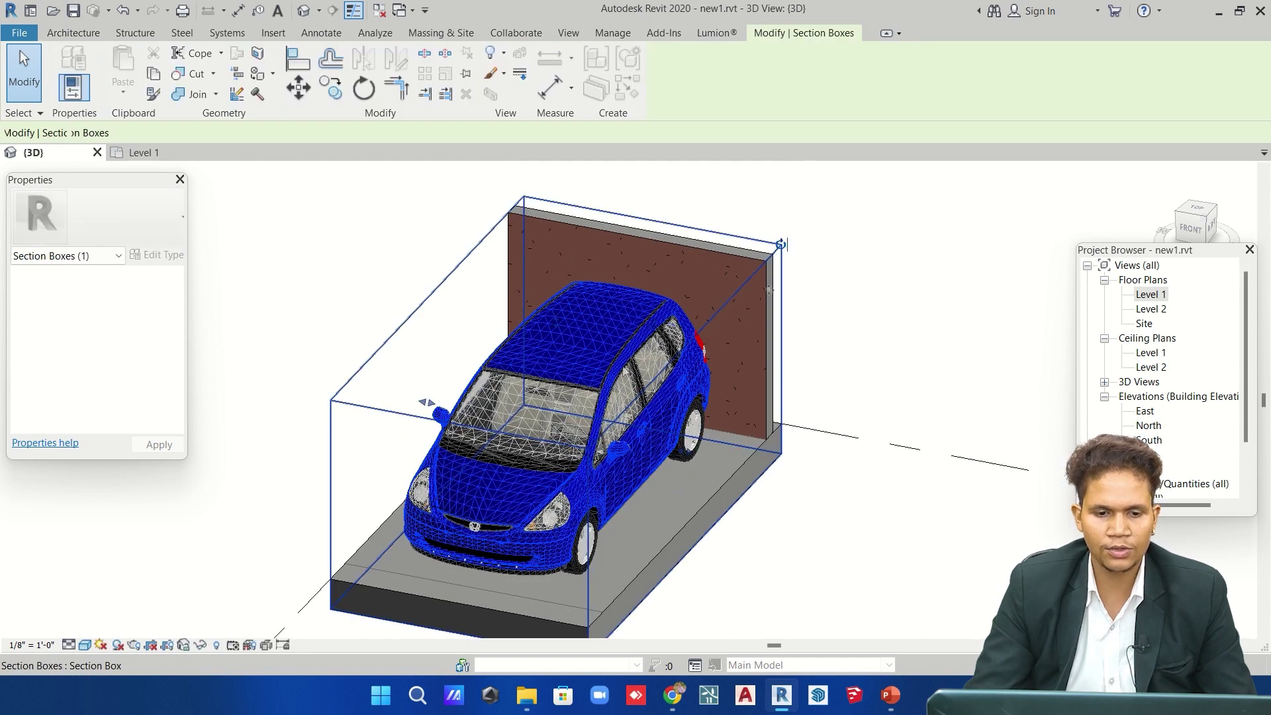
scroll(453, 508, "down", 2)
scroll(453, 508, "down", 1)
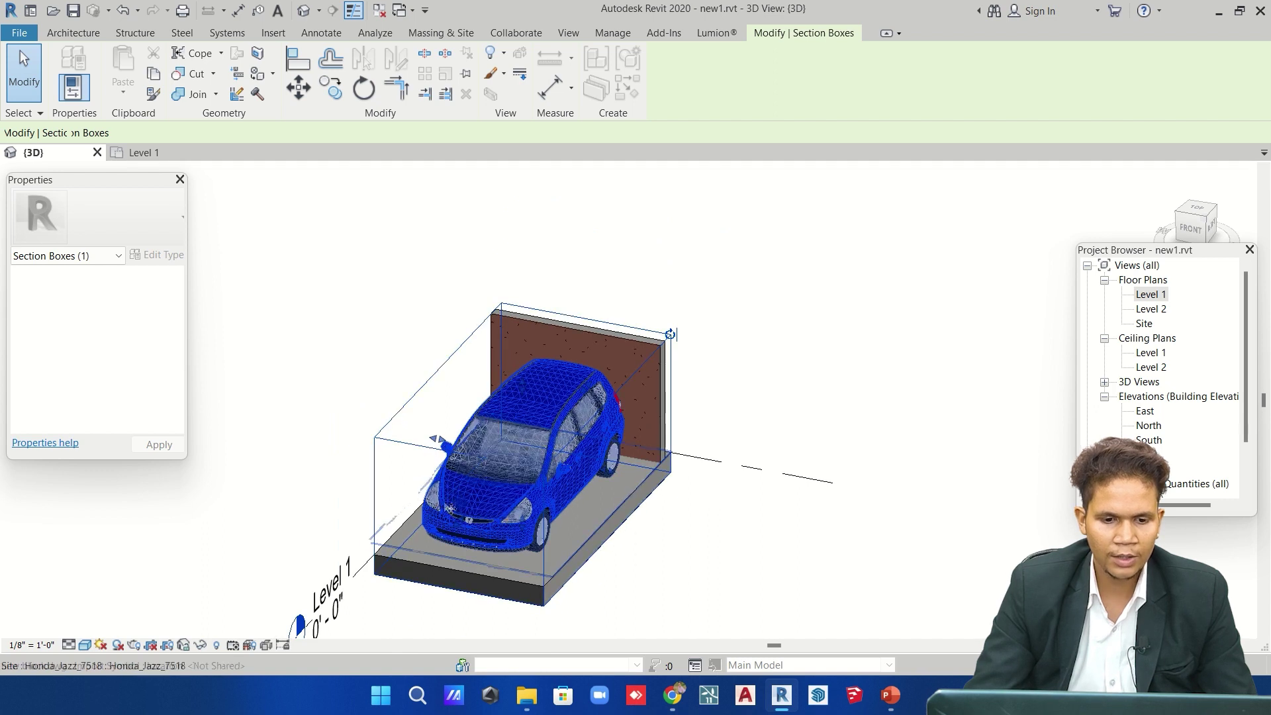
left_click_drag(438, 441, 465, 409)
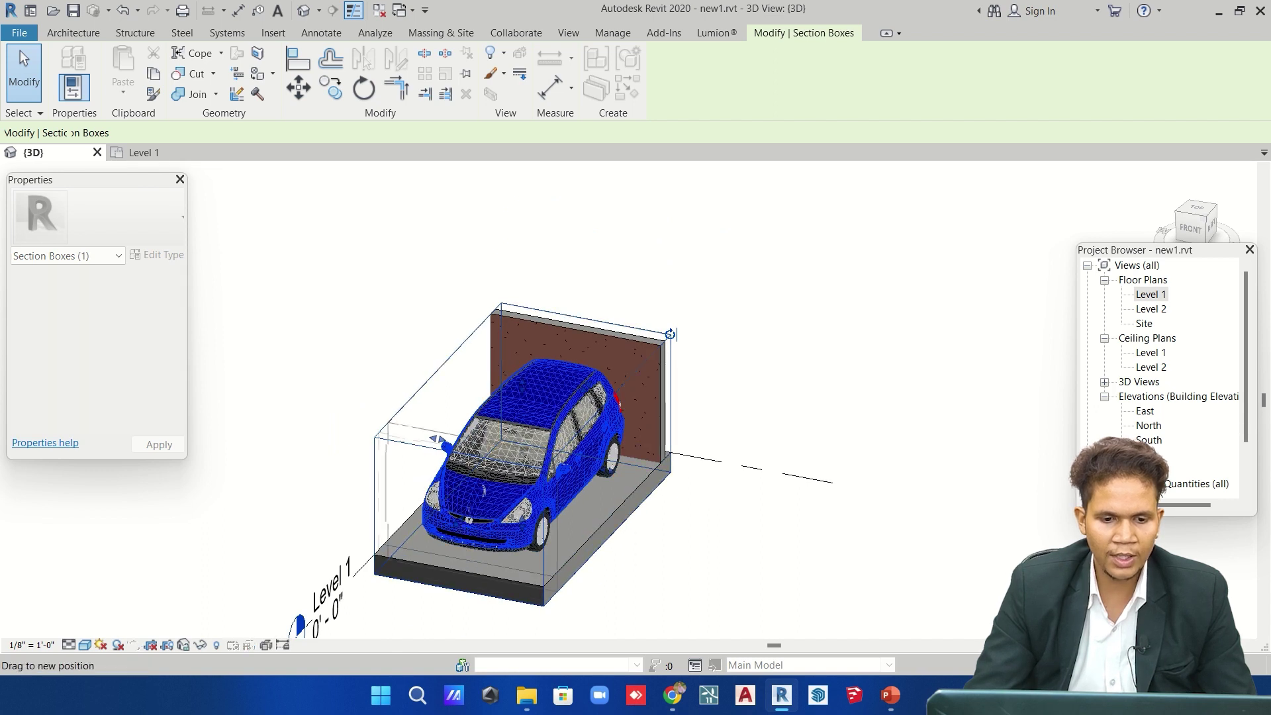
Orbit toward the car's opened right side, then open the Level 1 floor plan.
left_click(737, 555)
scroll(746, 576, "up", 3)
scroll(746, 576, "up", 2)
middle_click_drag(746, 576, 668, 486, "shift")
scroll(667, 486, "down", 2)
scroll(667, 486, "down", 2)
scroll(667, 486, "down", 1)
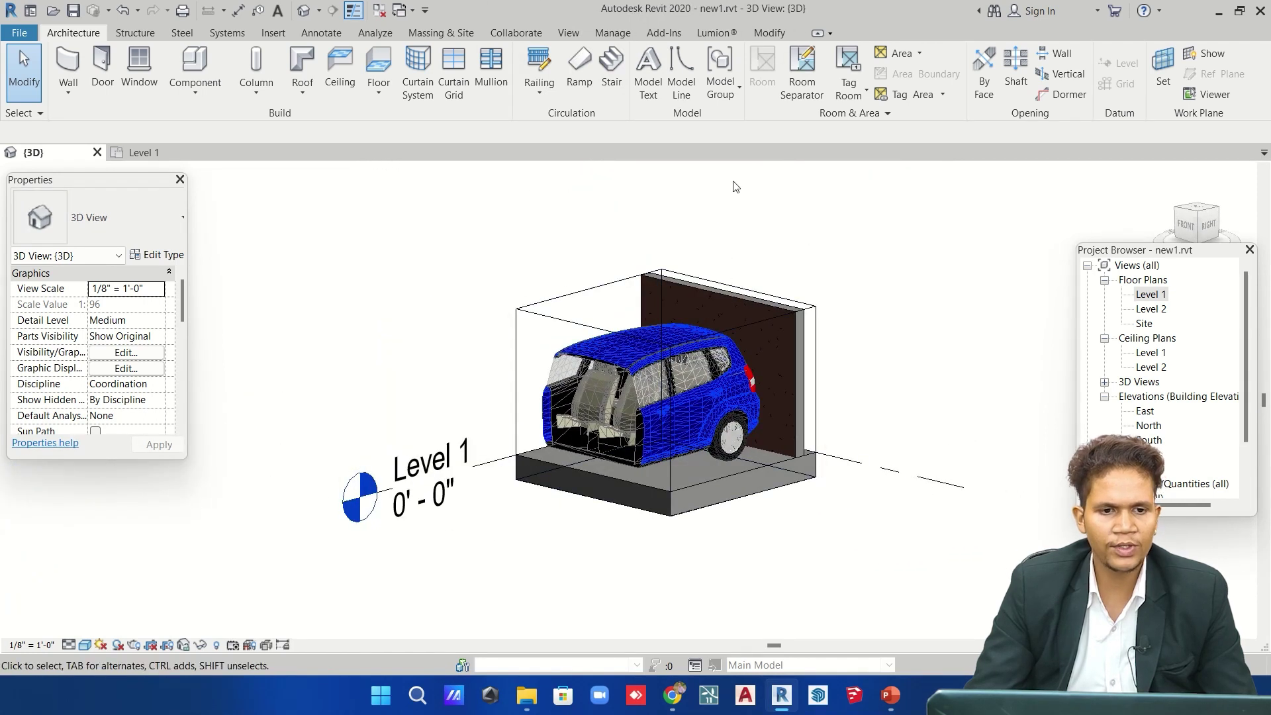
double_click(1143, 296)
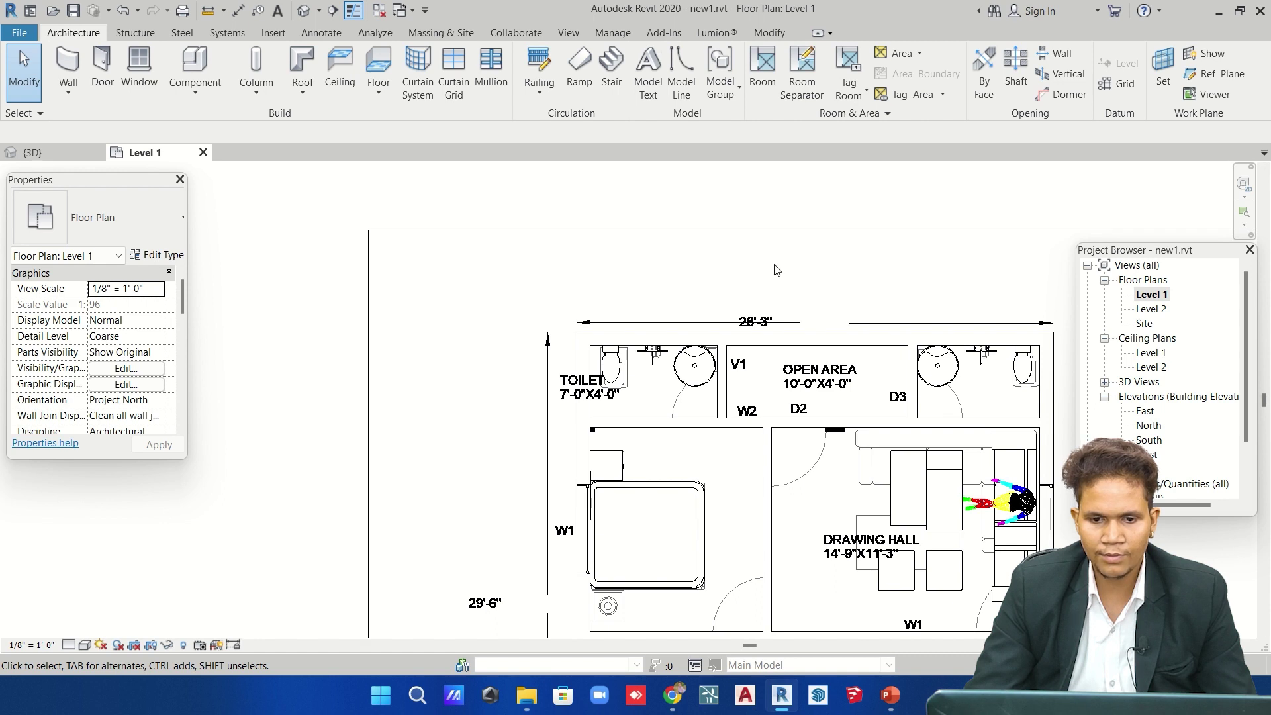
Place a perspective camera aimed at the car, then box the car with Selection Box.
scroll(776, 269, "down", 4)
middle_click_drag(777, 269, 636, 278)
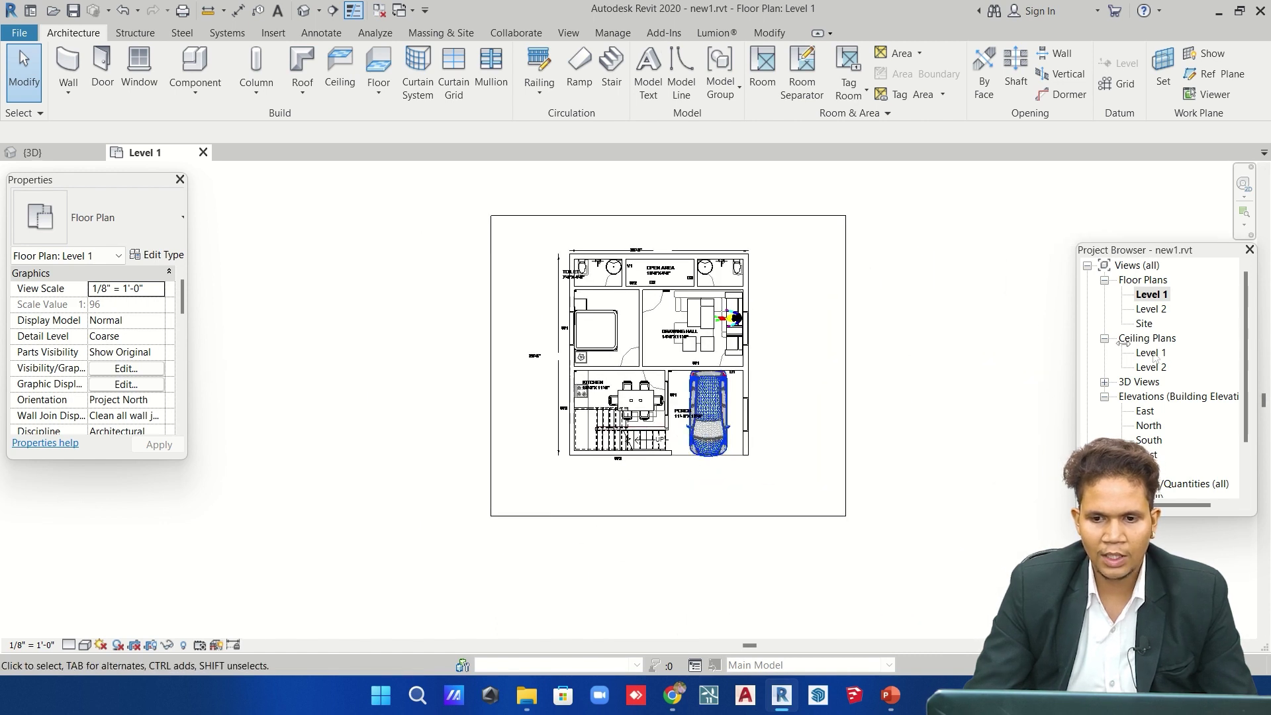
left_click(319, 15)
left_click(334, 47)
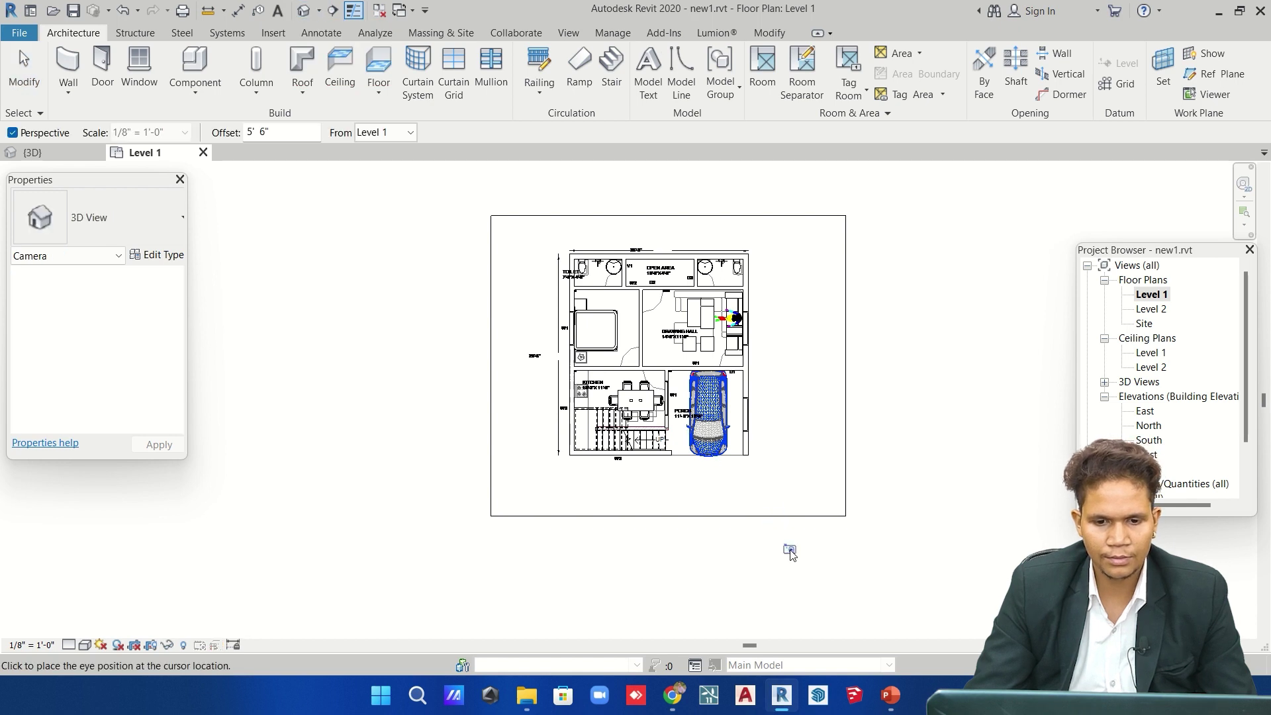
left_click(634, 353)
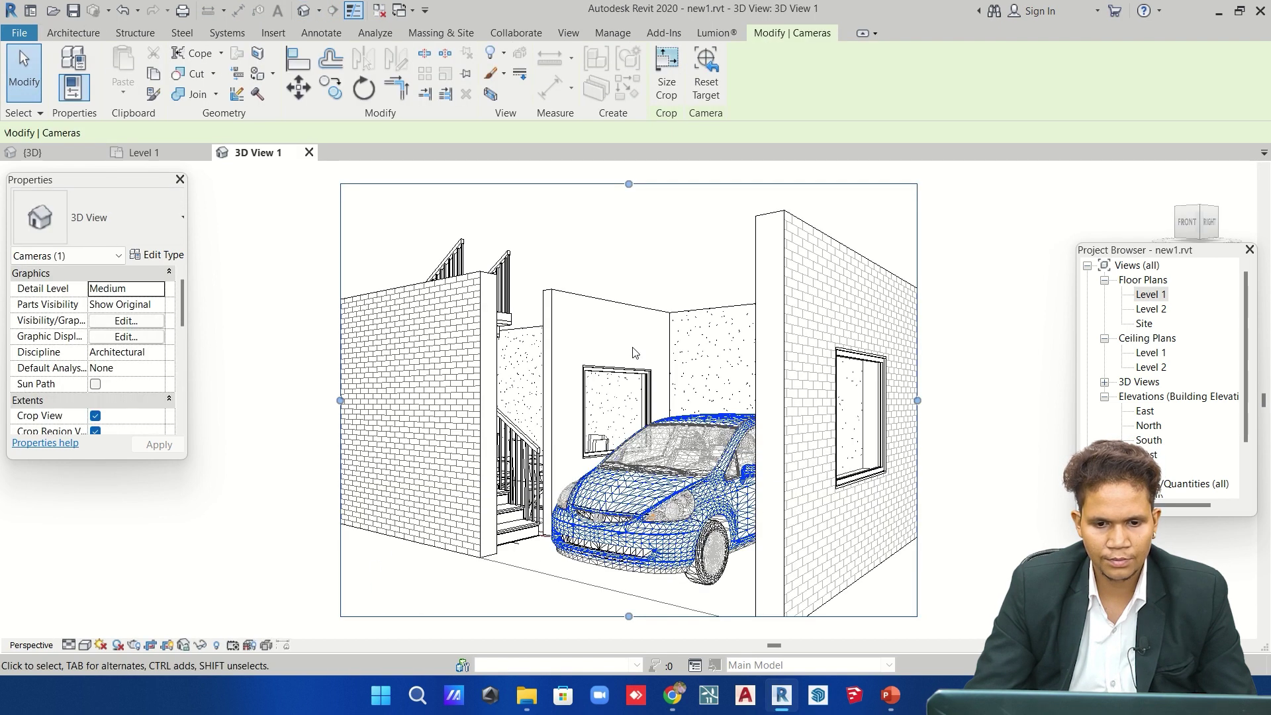
left_click(706, 441)
left_click(490, 95)
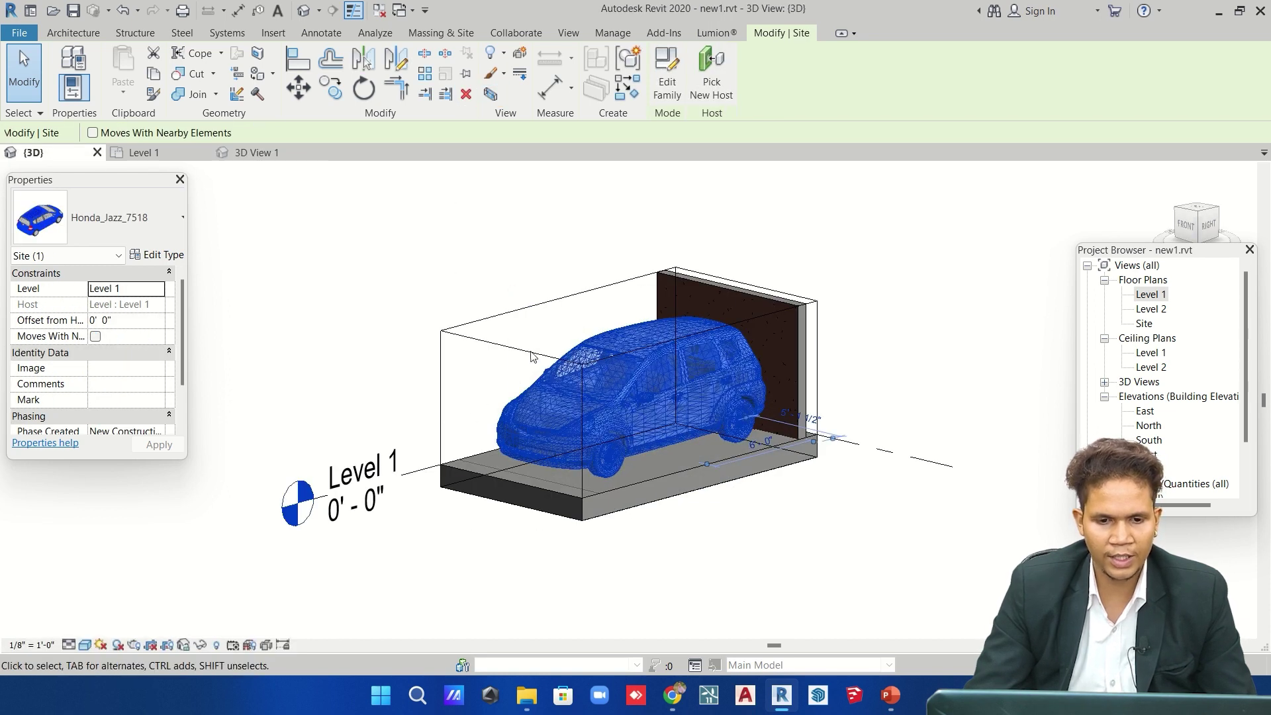
From the Top view, drag the car's section box end past its nose, then return Home.
left_click(435, 347)
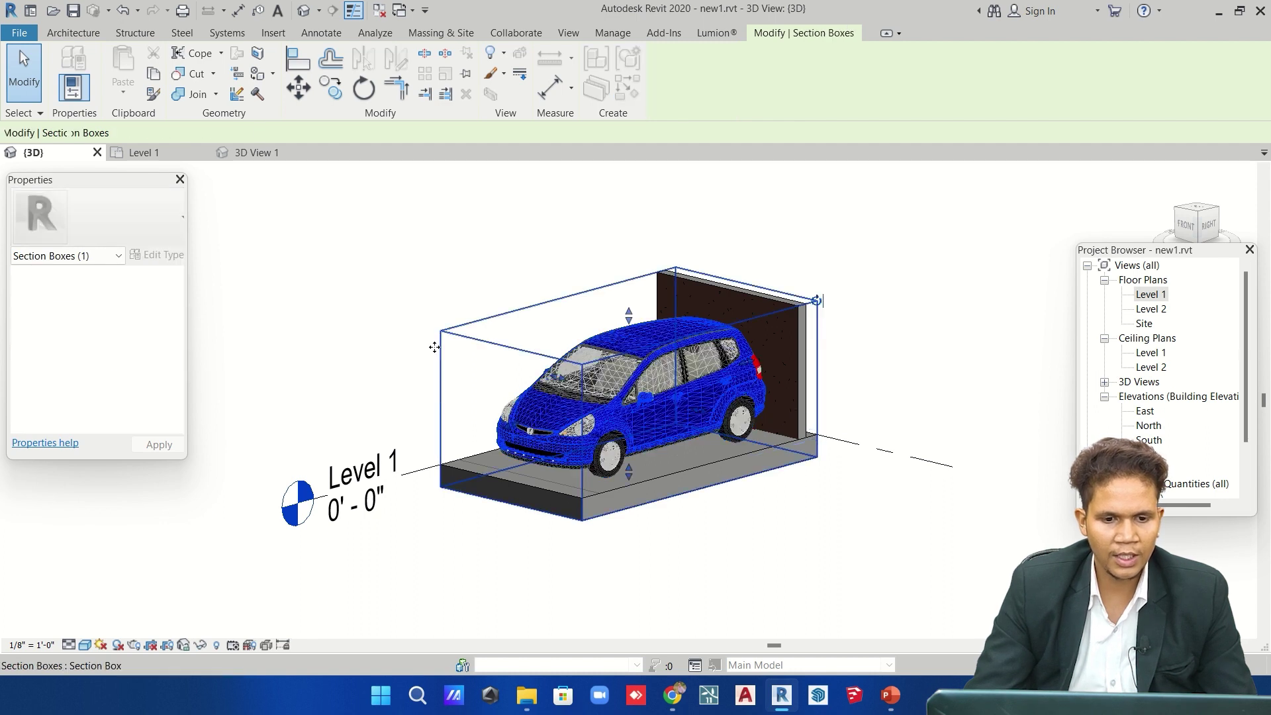
scroll(530, 447, "up", 3)
scroll(530, 447, "up", 3)
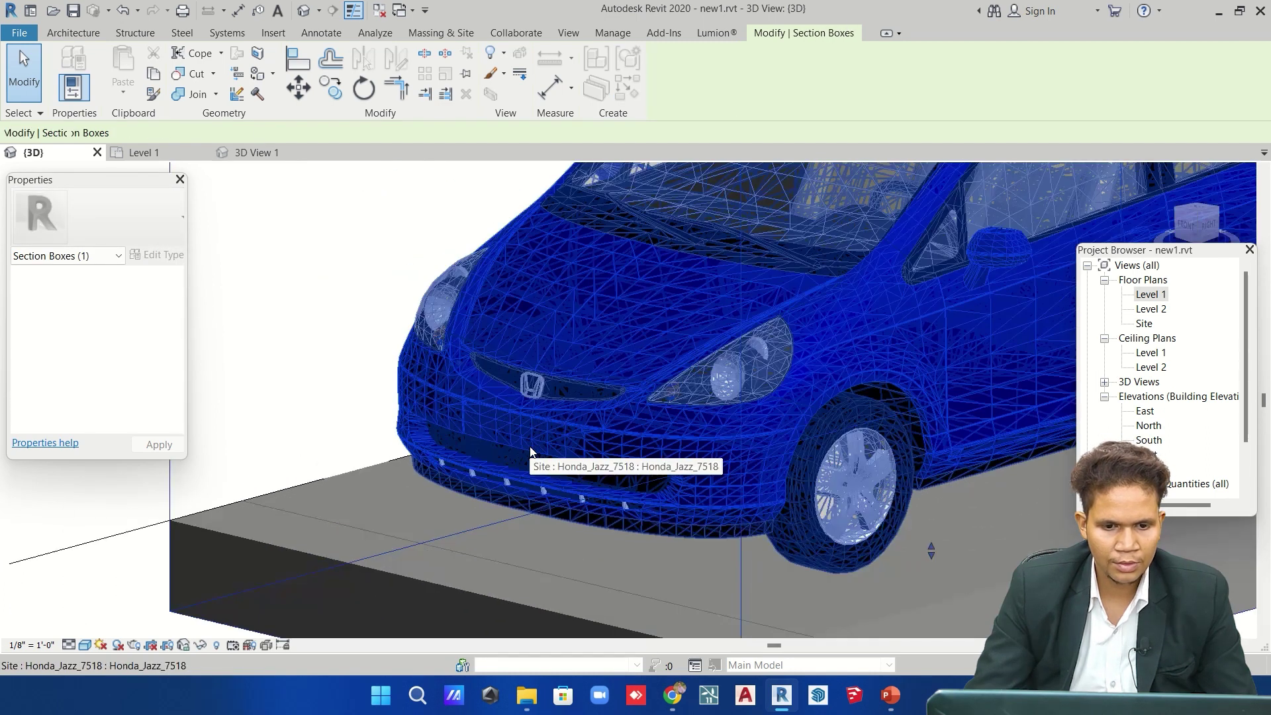
scroll(529, 450, "down", 3)
scroll(530, 450, "down", 3)
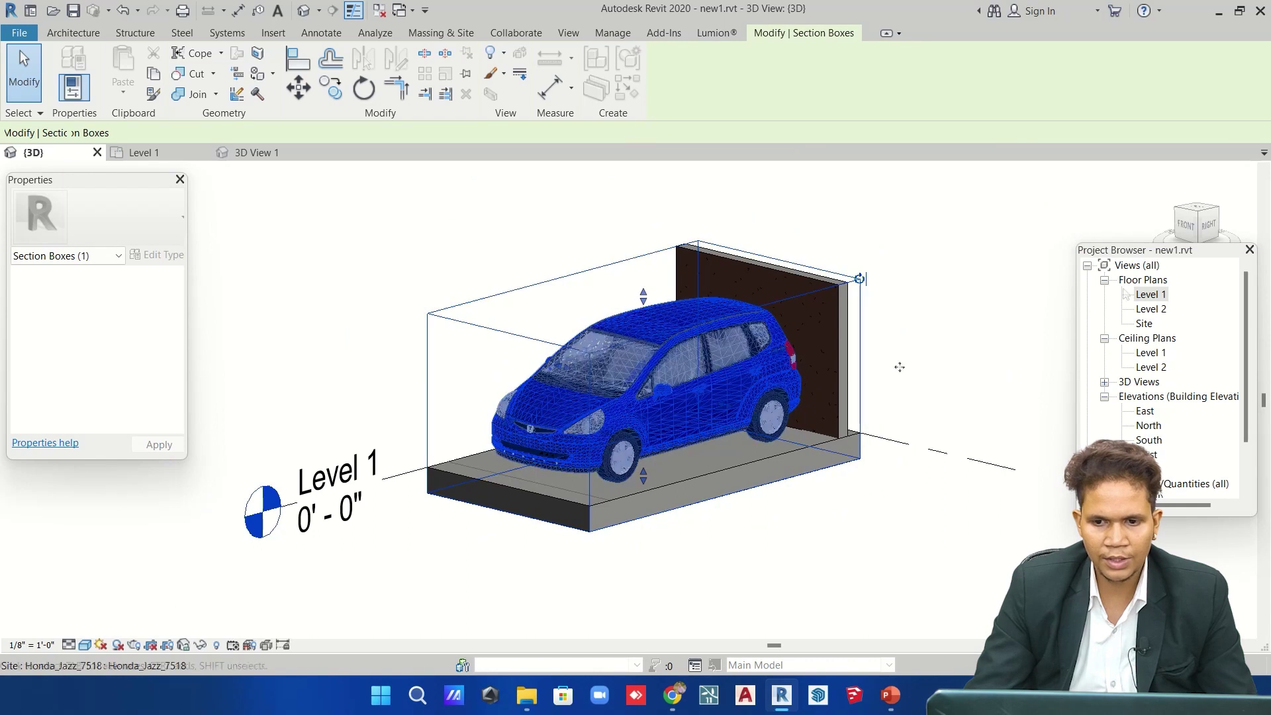
left_click(1198, 210)
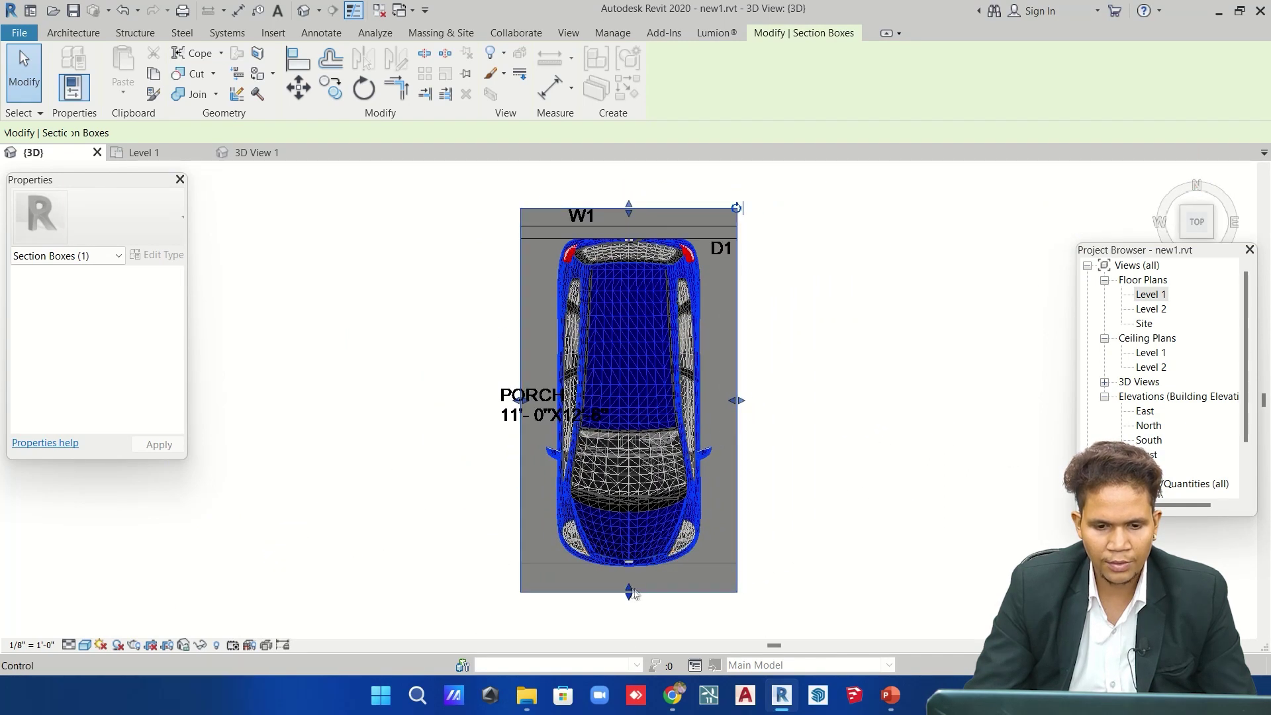
left_click_drag(630, 591, 630, 502)
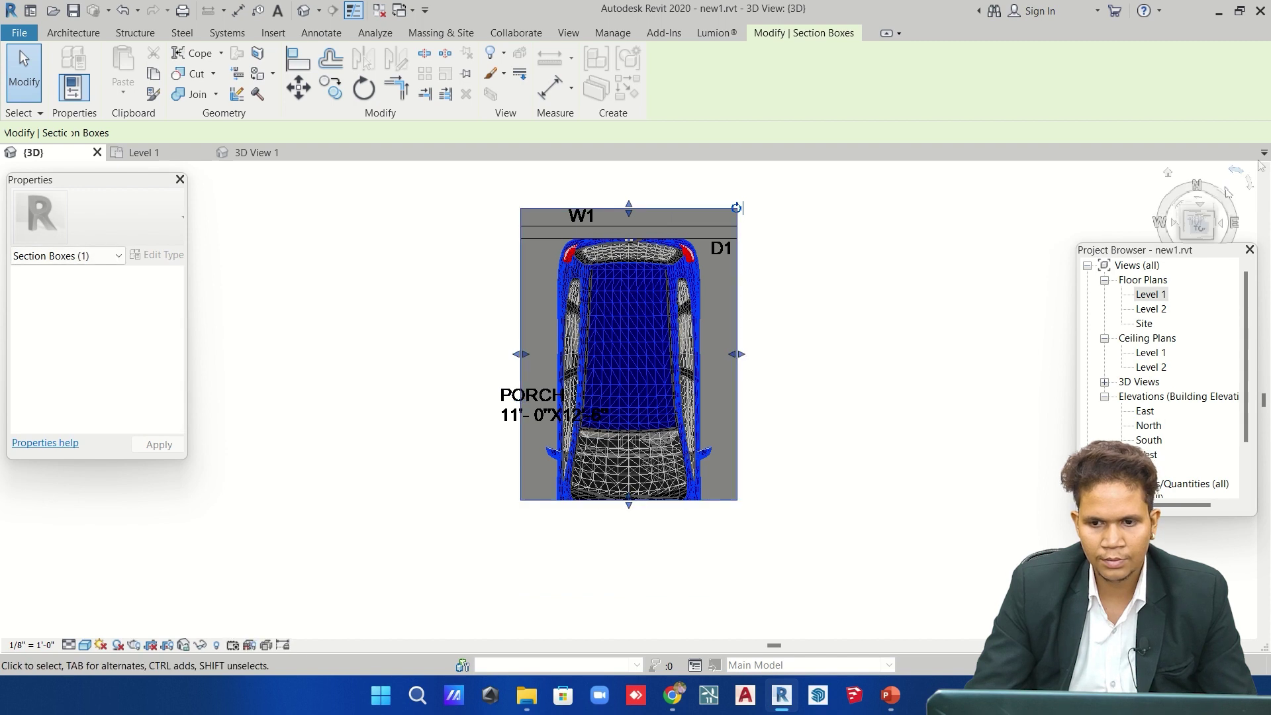
left_click(1169, 175)
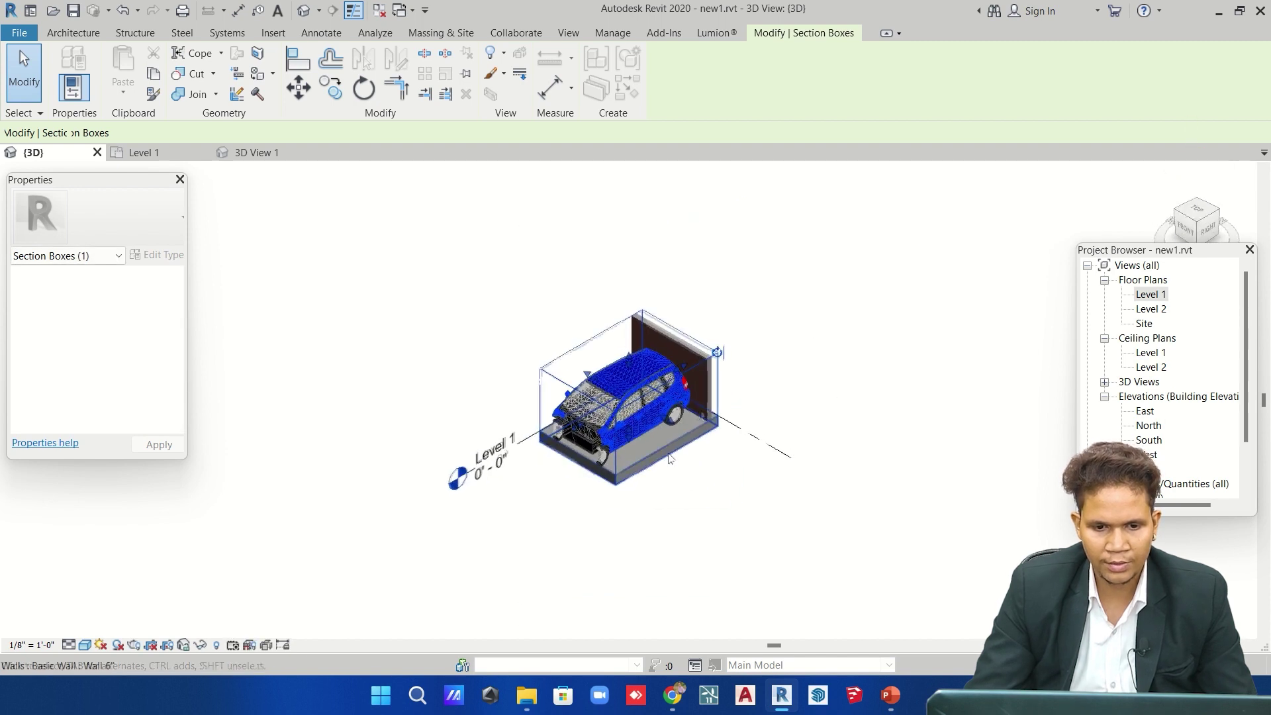
left_click(750, 467)
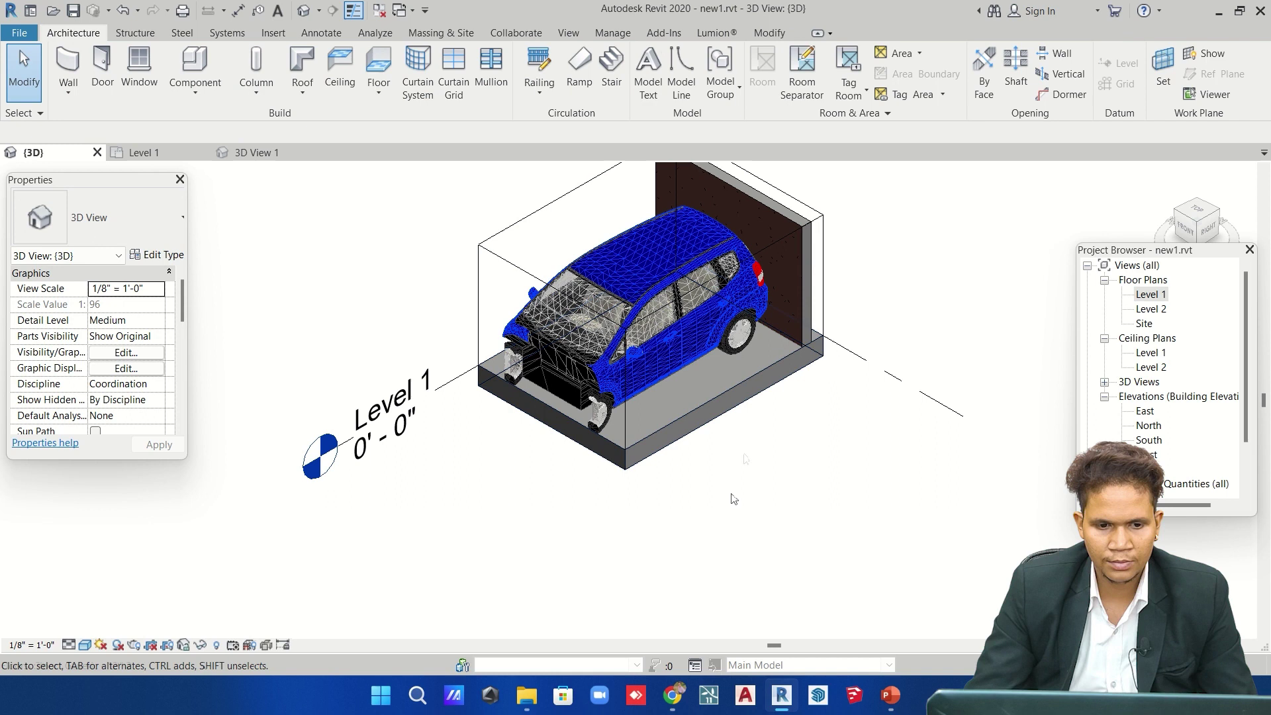
Orbit to a lower side angle and render a Draft-quality image of the sectioned car.
mouse_move(717, 540)
middle_mouse_down("shift")
mouse_move(704, 508)
mouse_move(708, 434)
middle_mouse_up("shift")
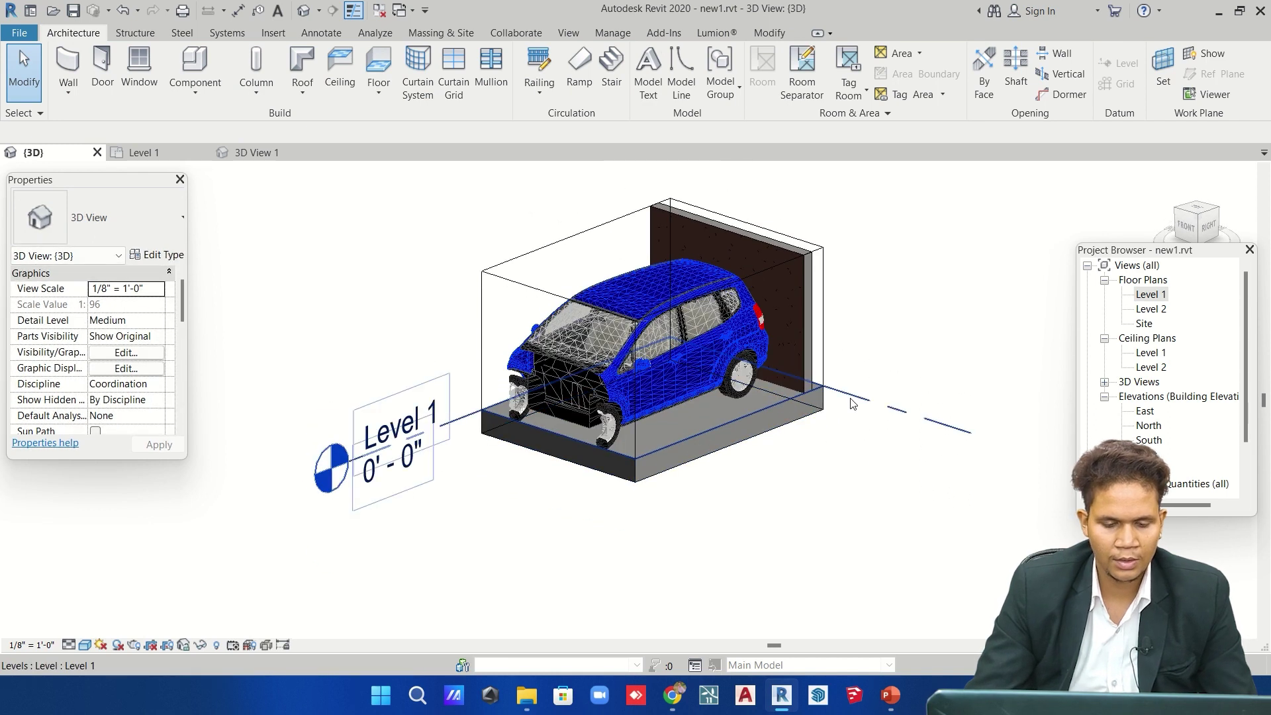
key("r")
key("r")
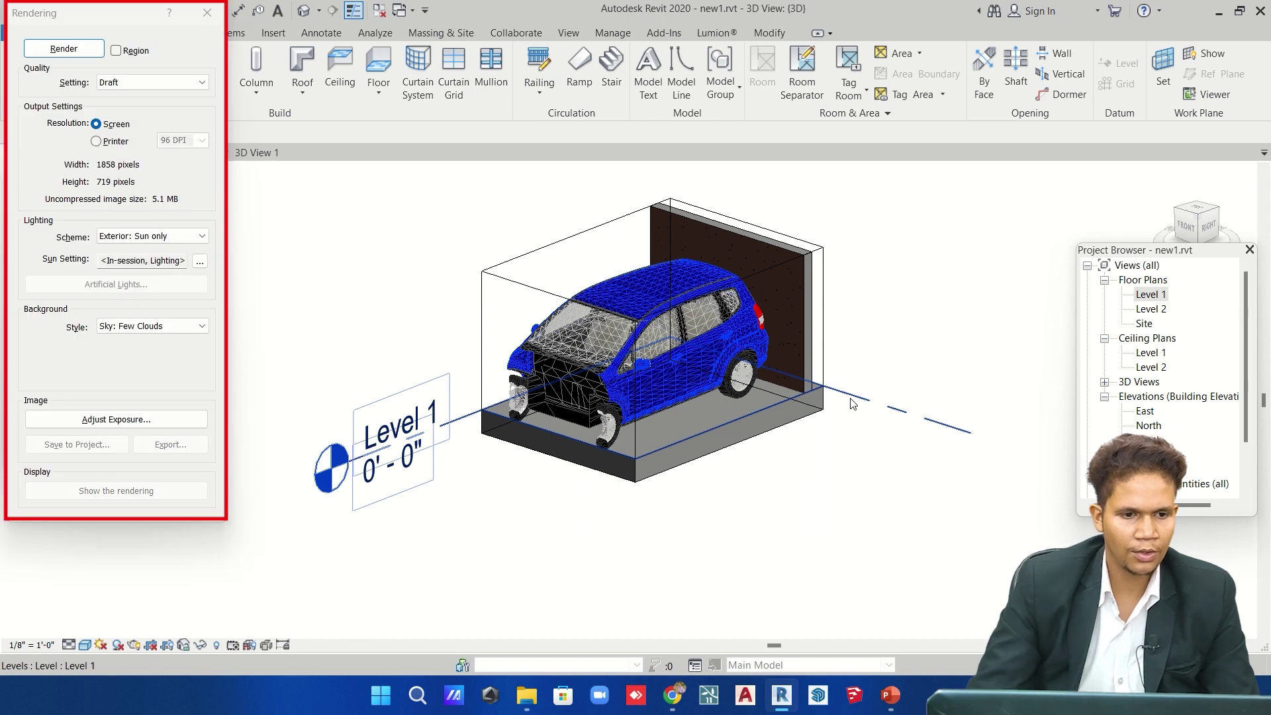
left_click(69, 51)
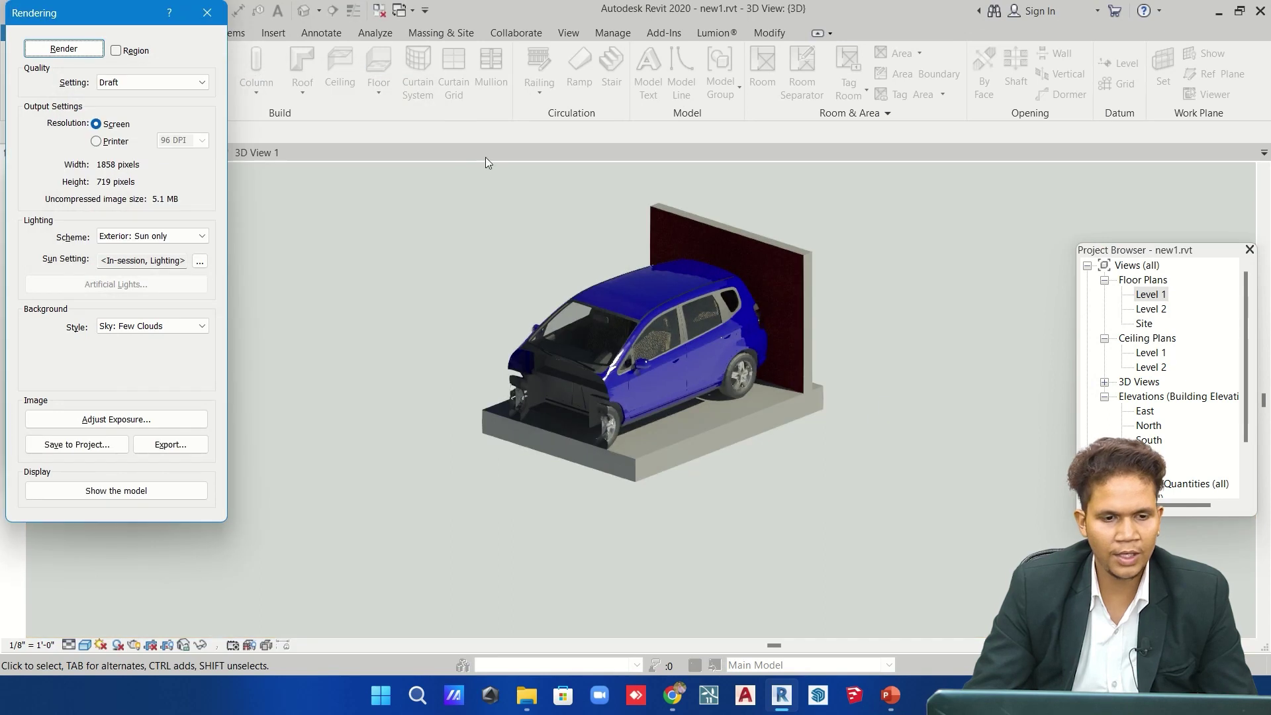
left_click(208, 13)
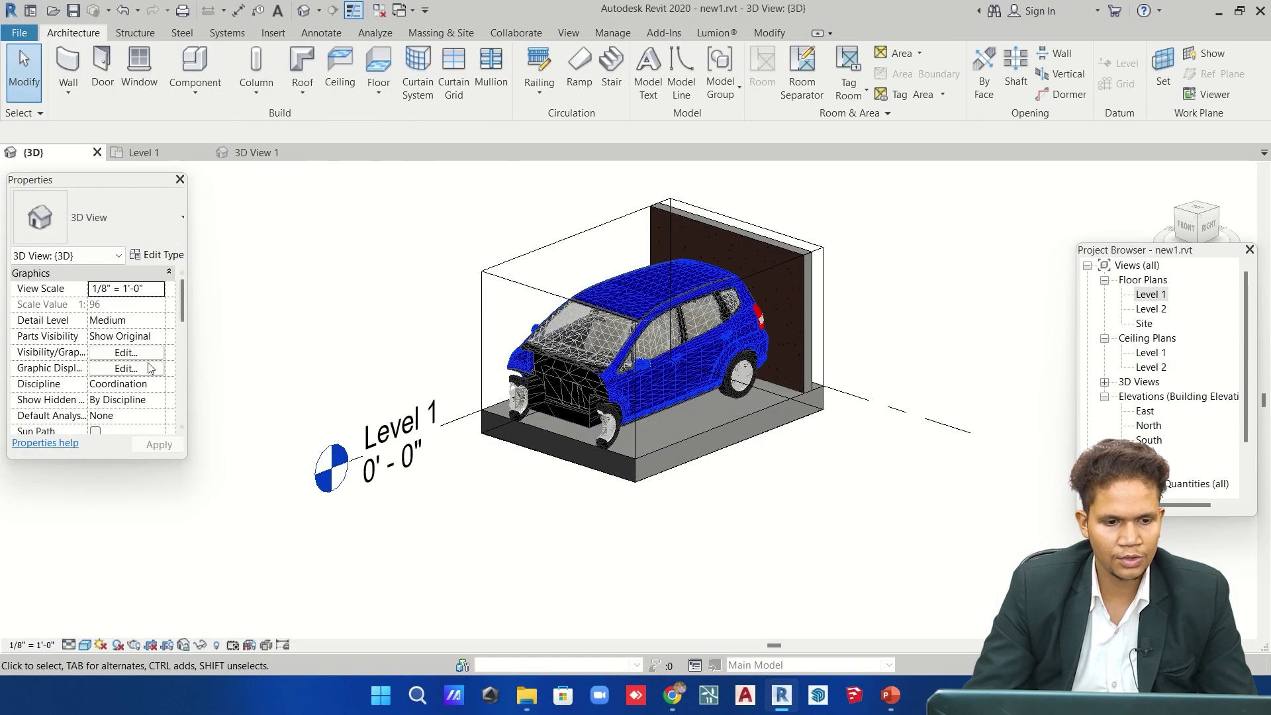
Uncheck Section Box and apply it to reveal the full house, then pan it into view.
scroll(148, 367, "down", 5)
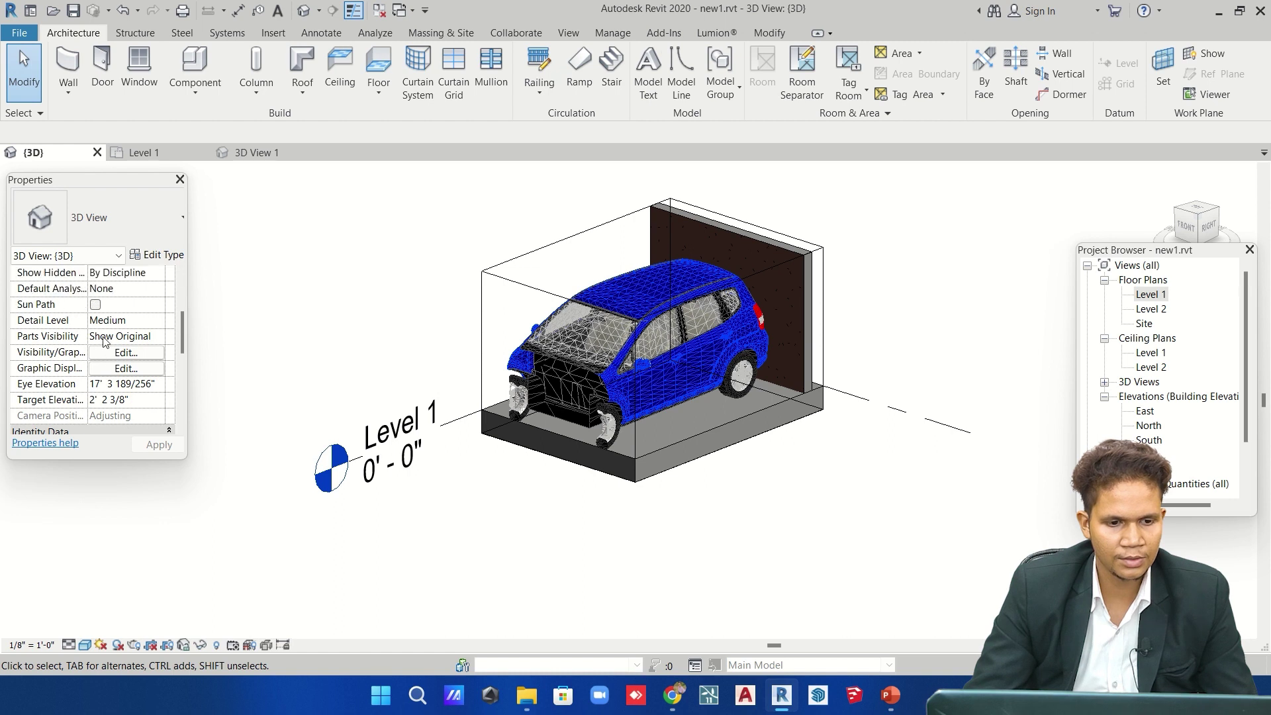
scroll(110, 346, "up", 5)
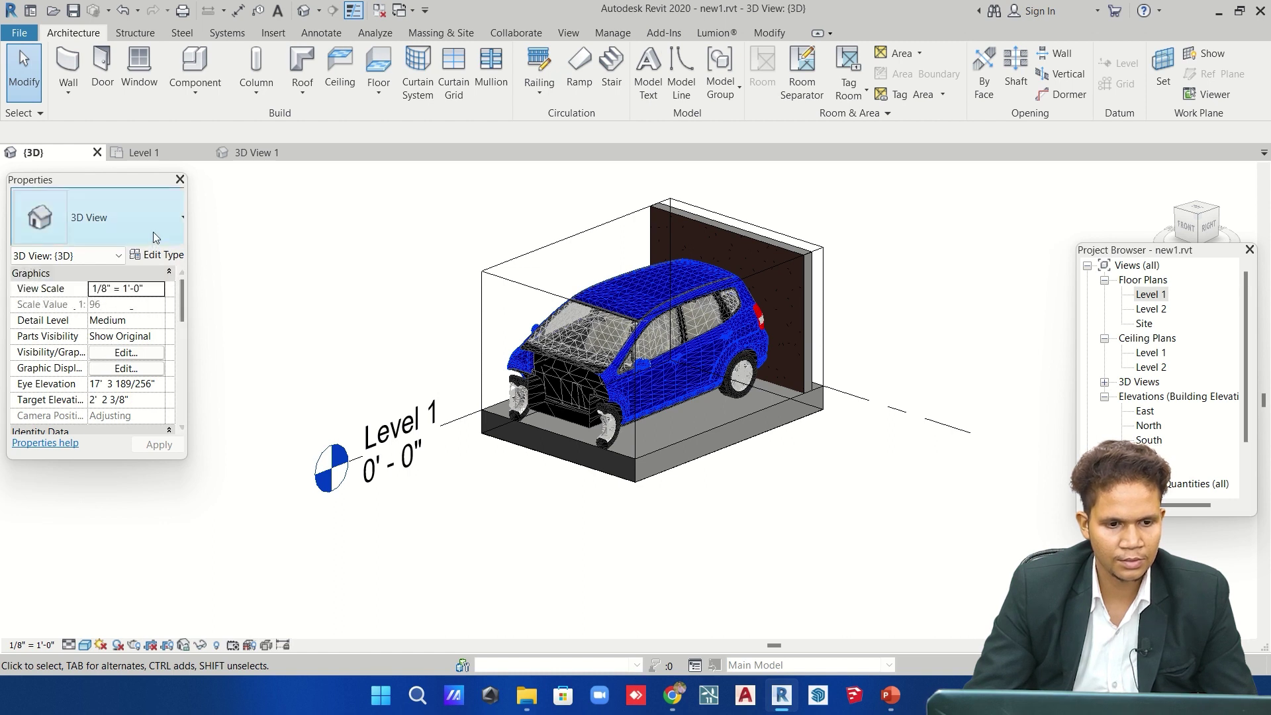
scroll(153, 322, "down", 2)
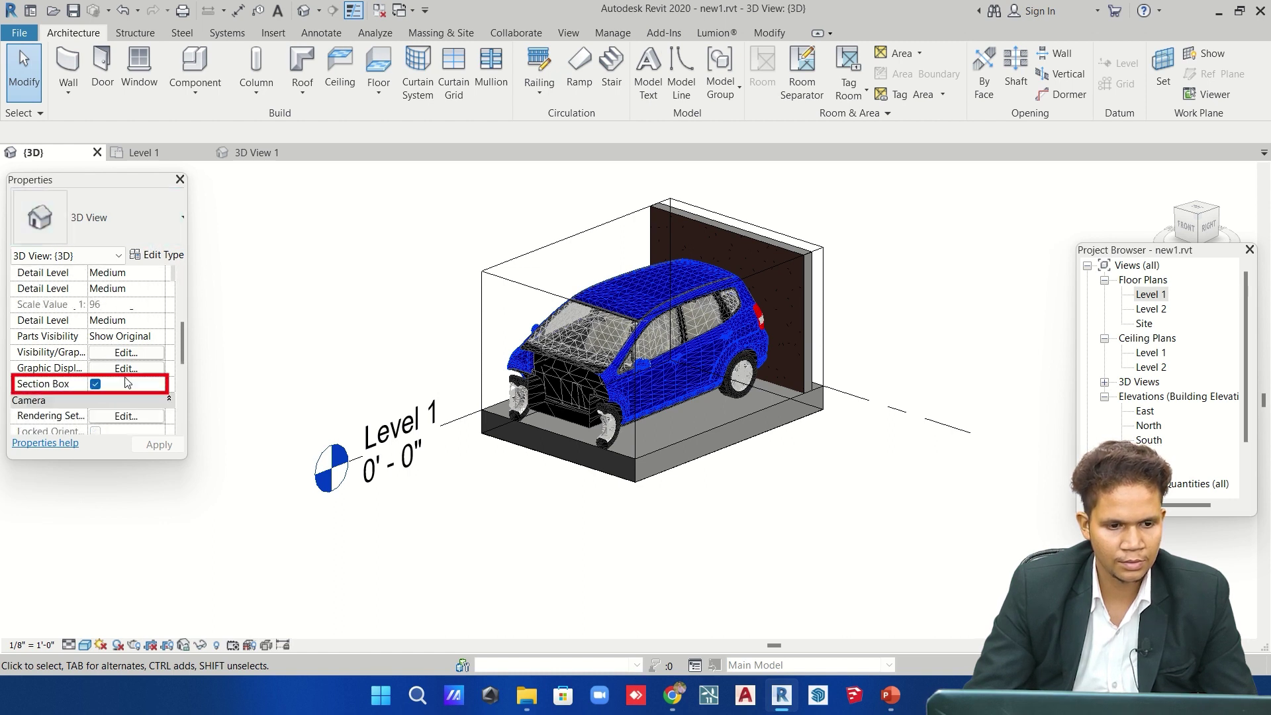
left_click(95, 385)
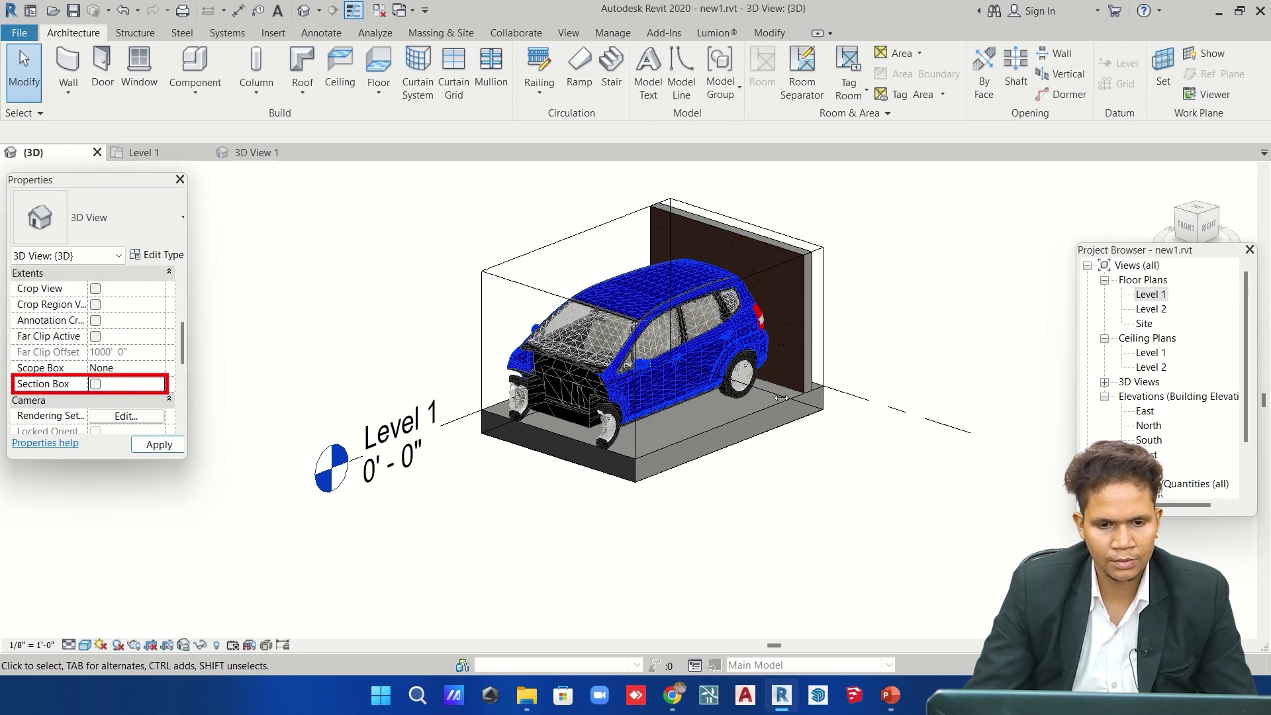
left_click(159, 444)
scroll(835, 406, "down", 2)
scroll(824, 384, "down", 2)
middle_click_drag(816, 369, 723, 450)
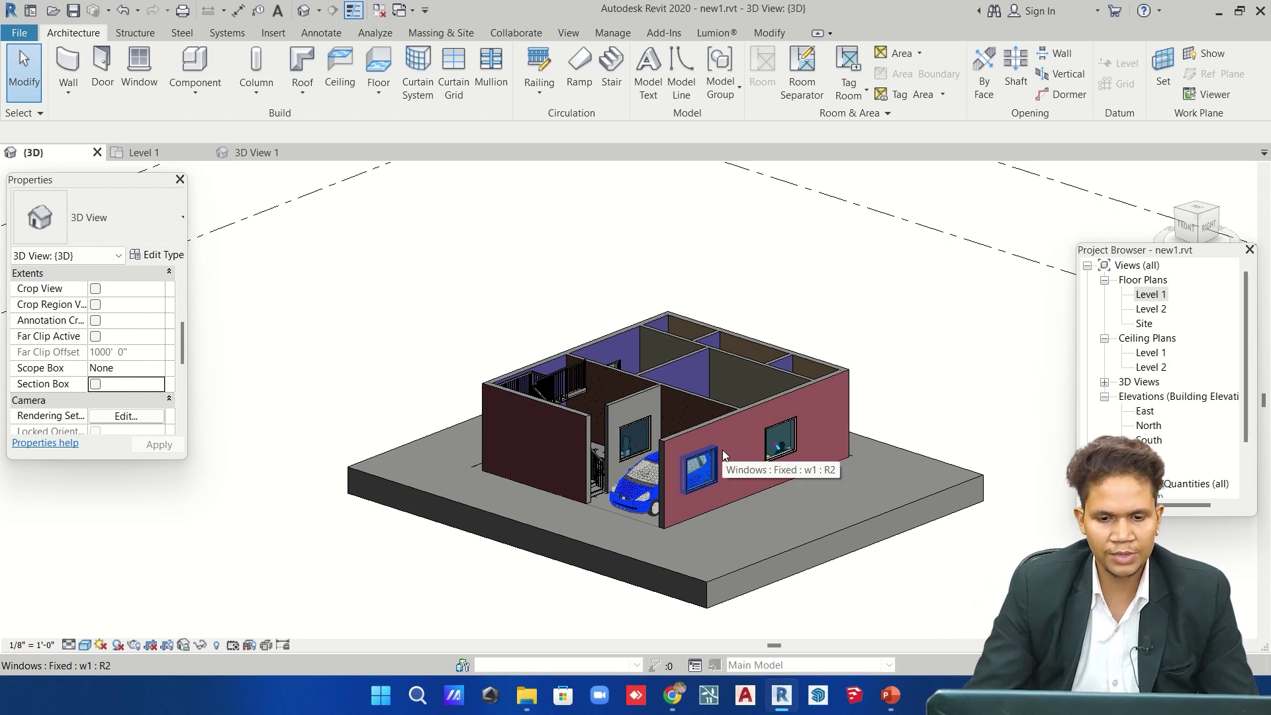
Box the fixed window w1 with Selection Box, then switch Section Box off again.
left_click(721, 450)
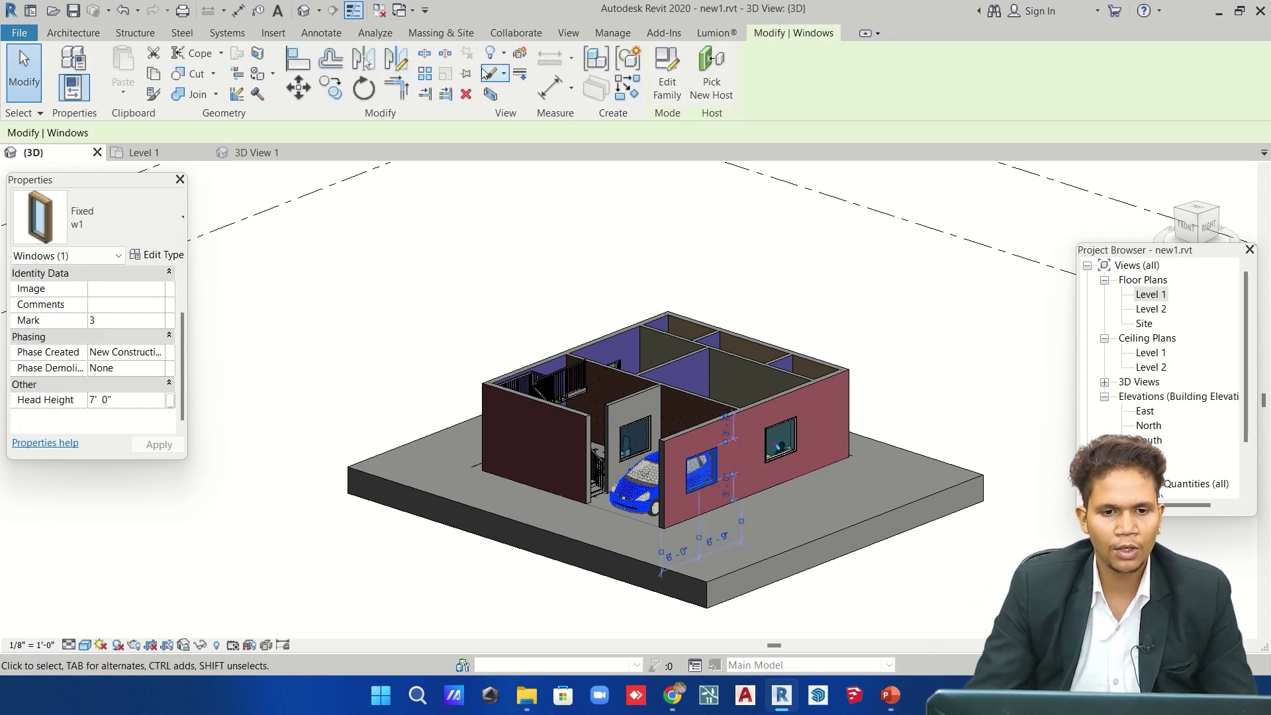
left_click(490, 94)
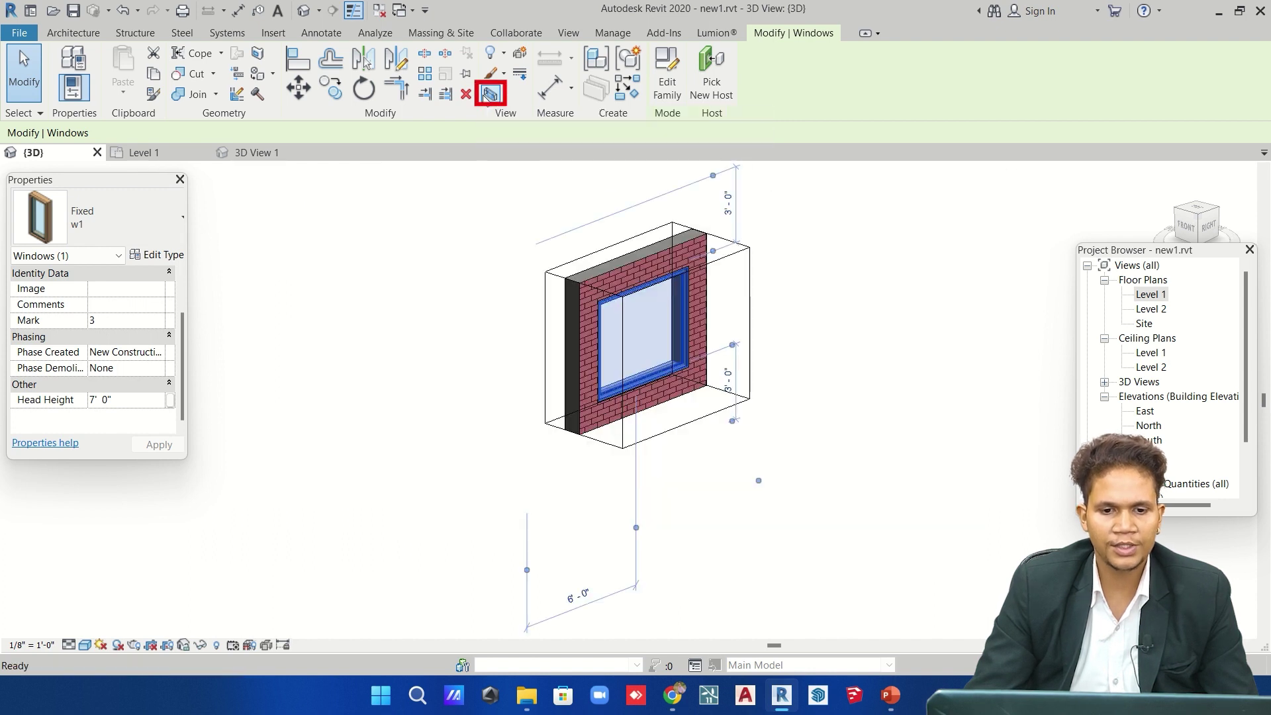
left_click(304, 355)
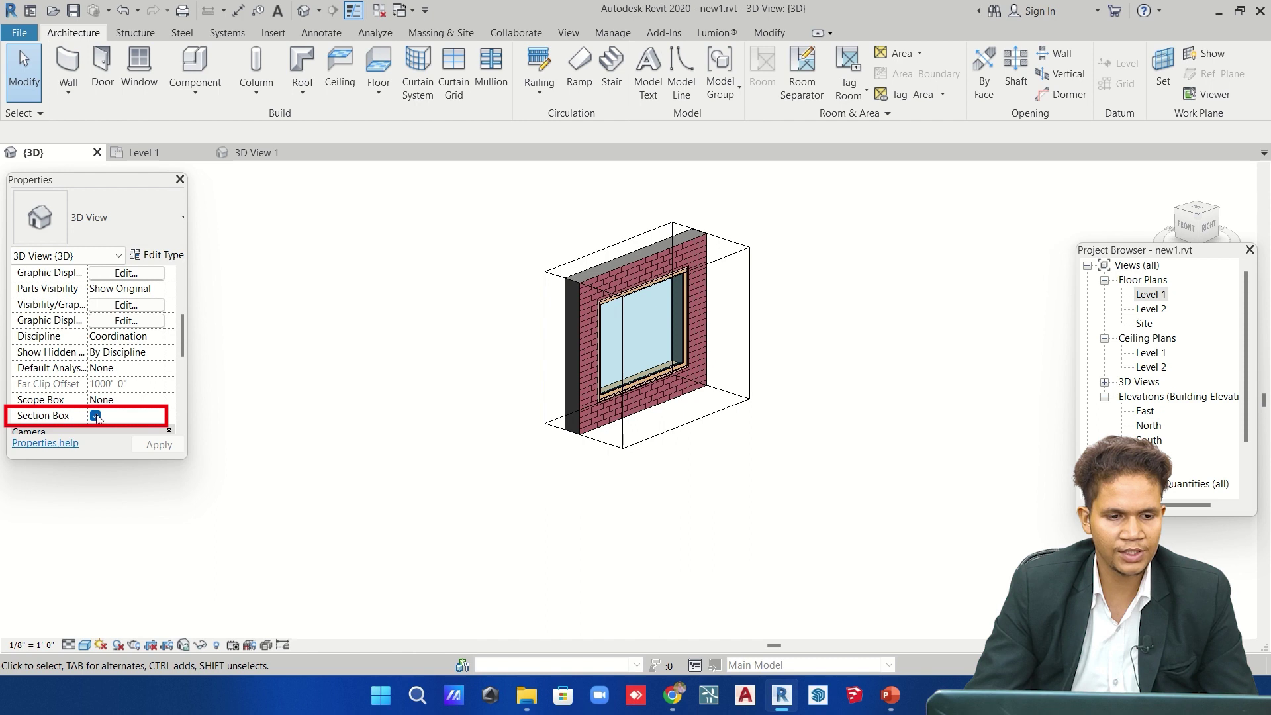
left_click(95, 416)
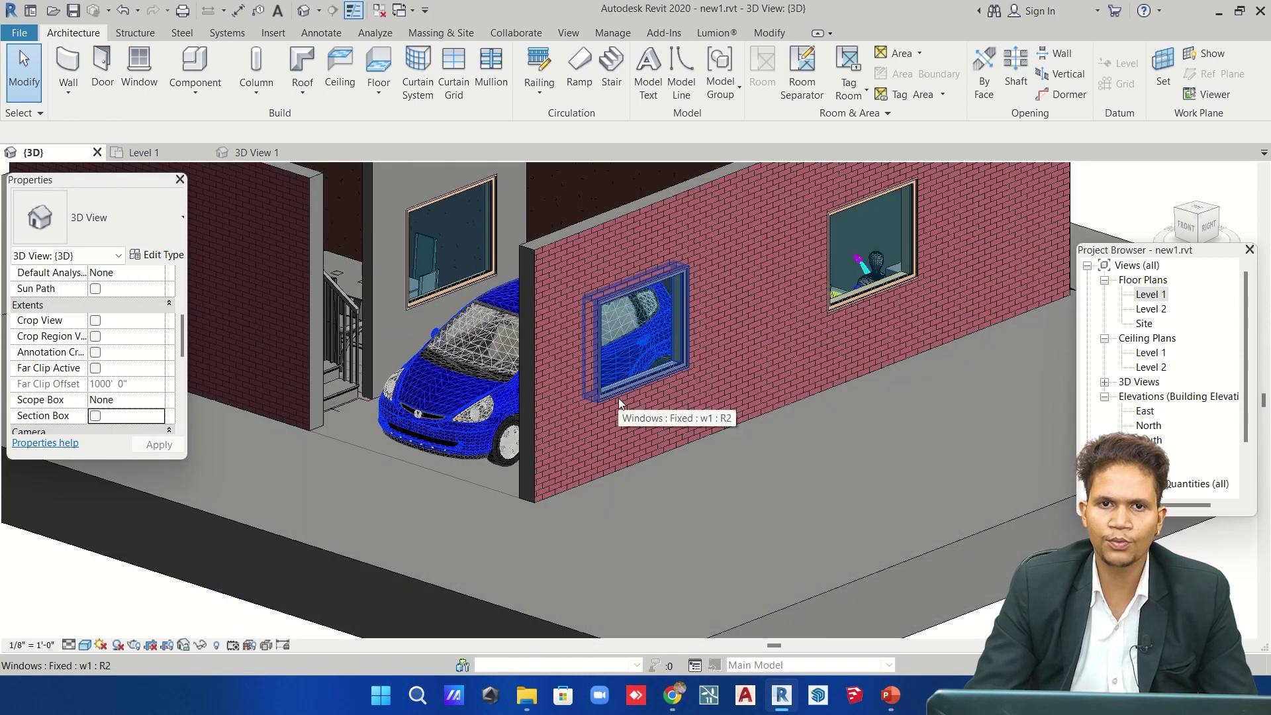
scroll(618, 398, "down", 2)
scroll(618, 398, "down", 2)
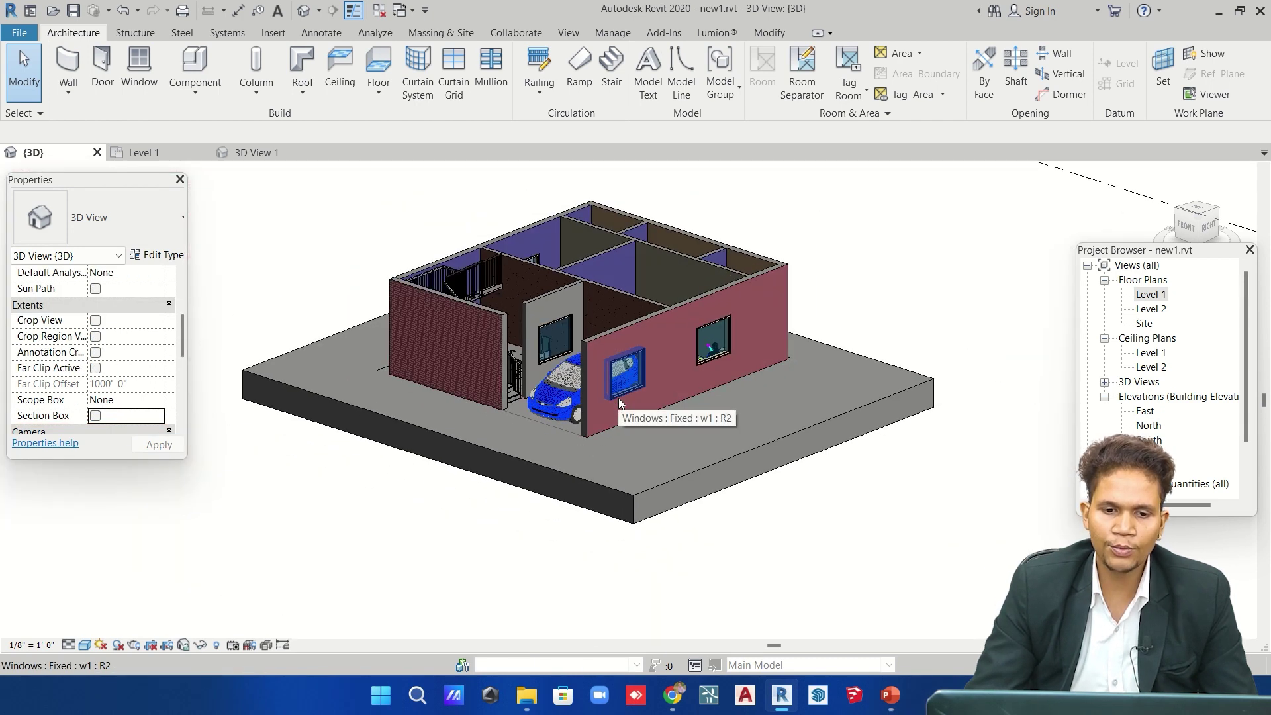
Turn Section Box on and, from Top, drag its sides in around the stair and car area.
left_click(95, 416)
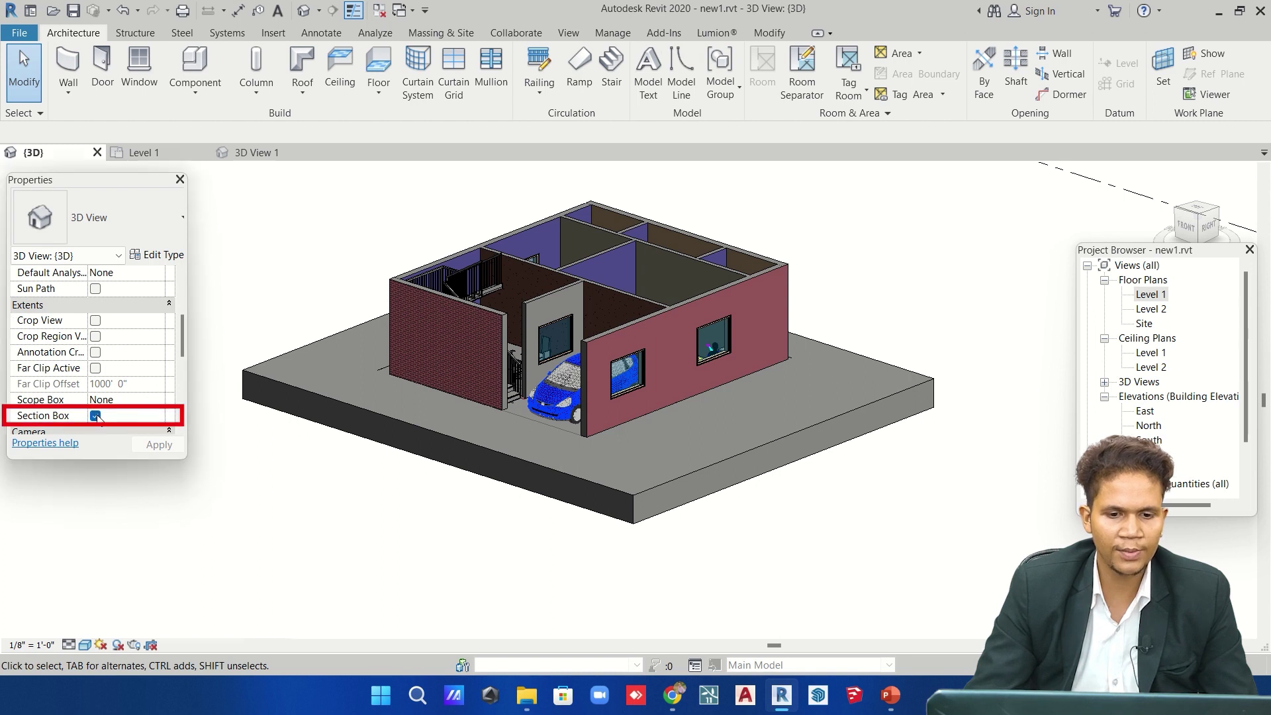
scroll(590, 408, "down", 4)
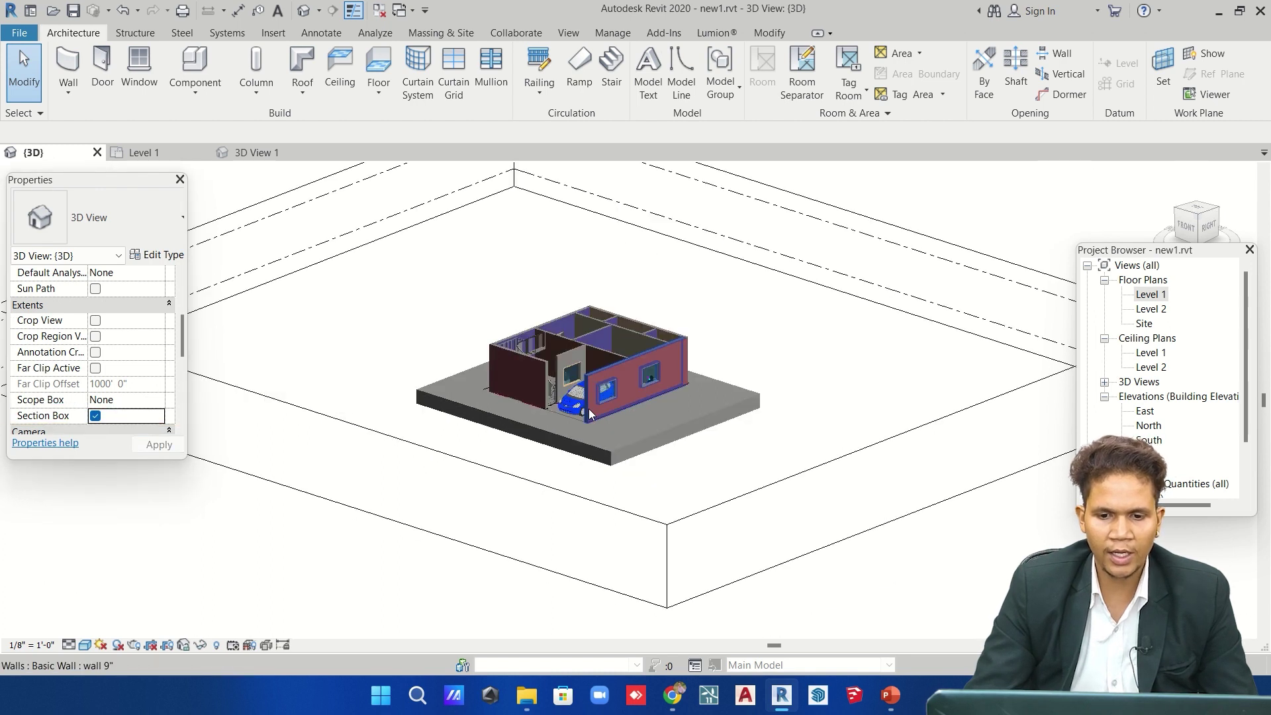
left_click(785, 437)
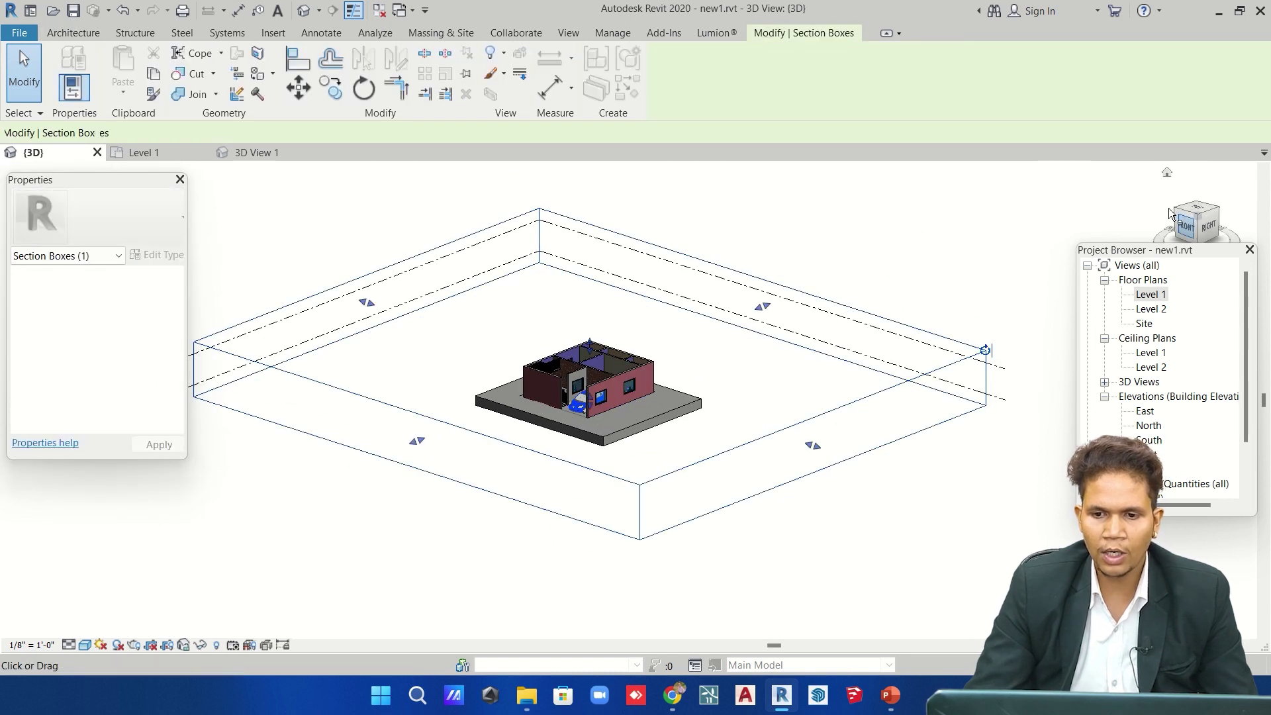
left_click(1197, 213)
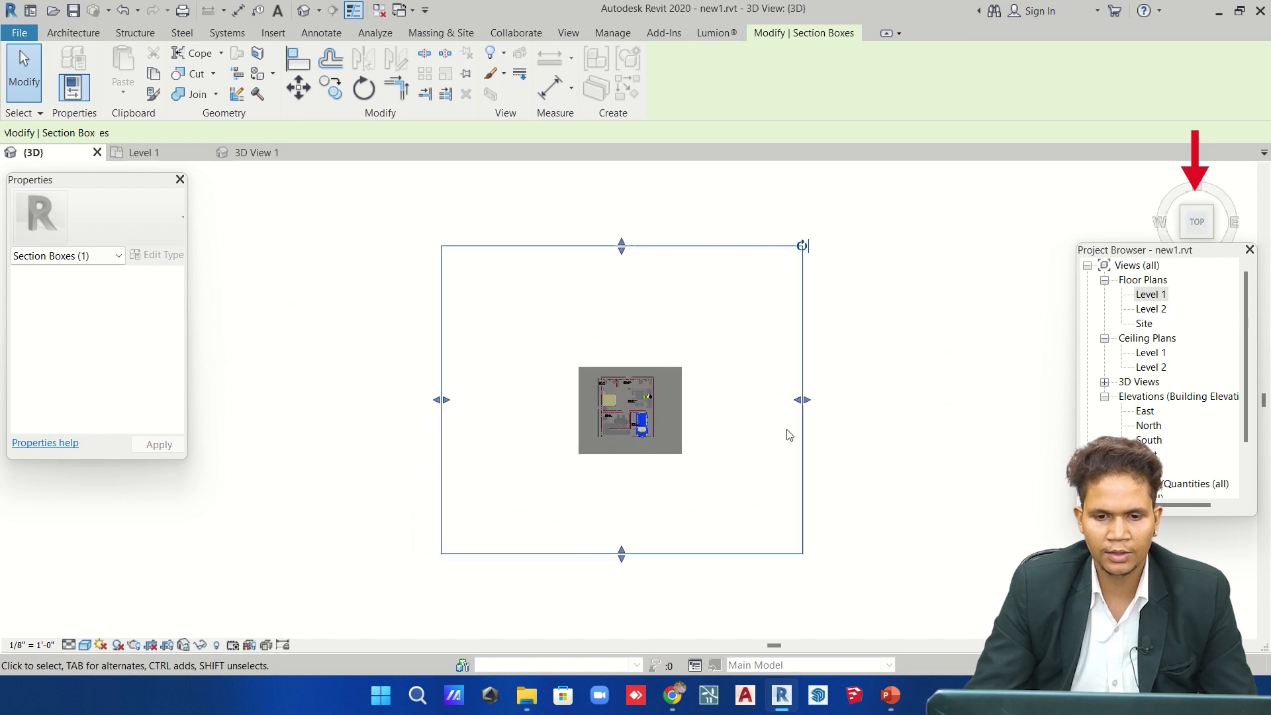
left_click_drag(694, 381, 660, 368)
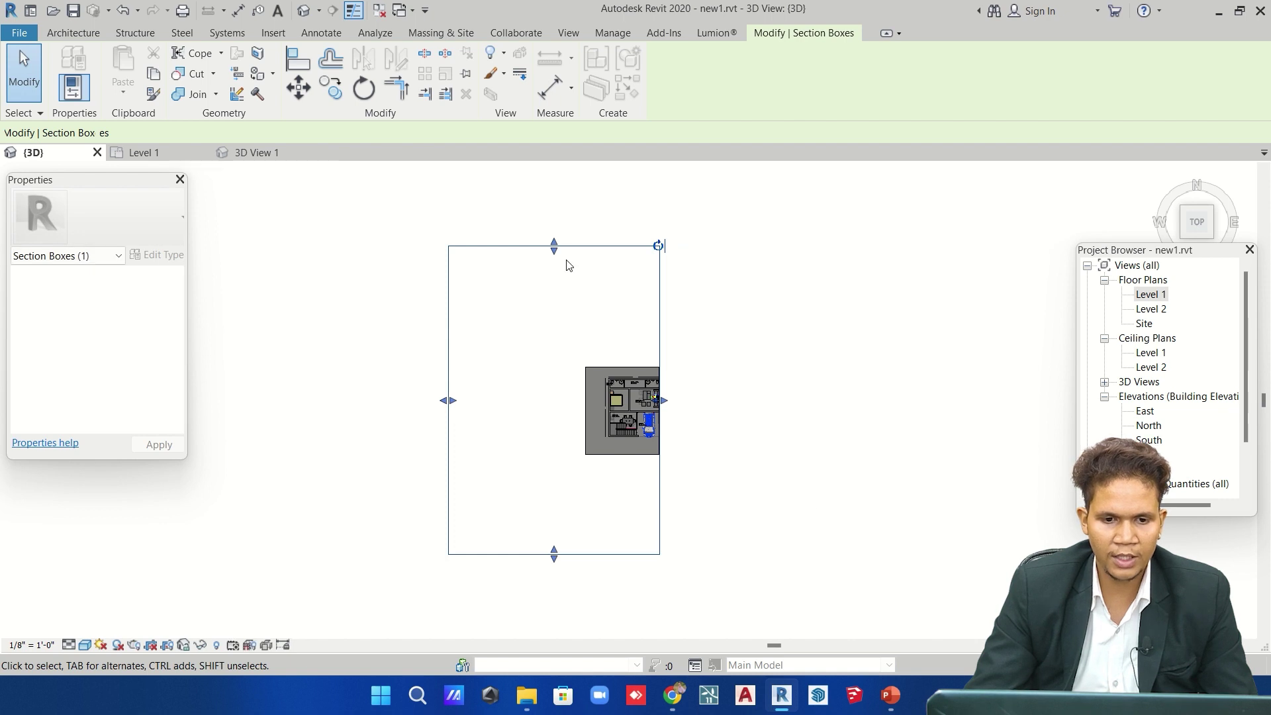
left_click_drag(554, 250, 566, 384)
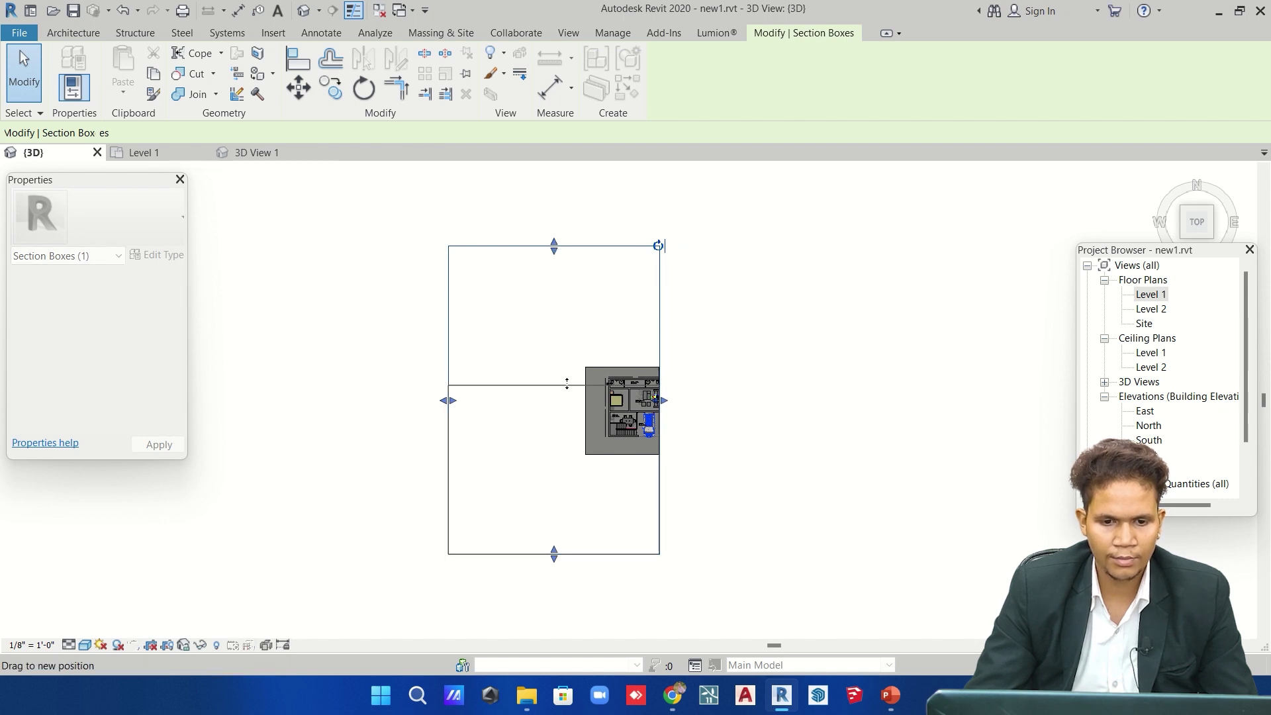
left_click_drag(456, 426, 454, 412)
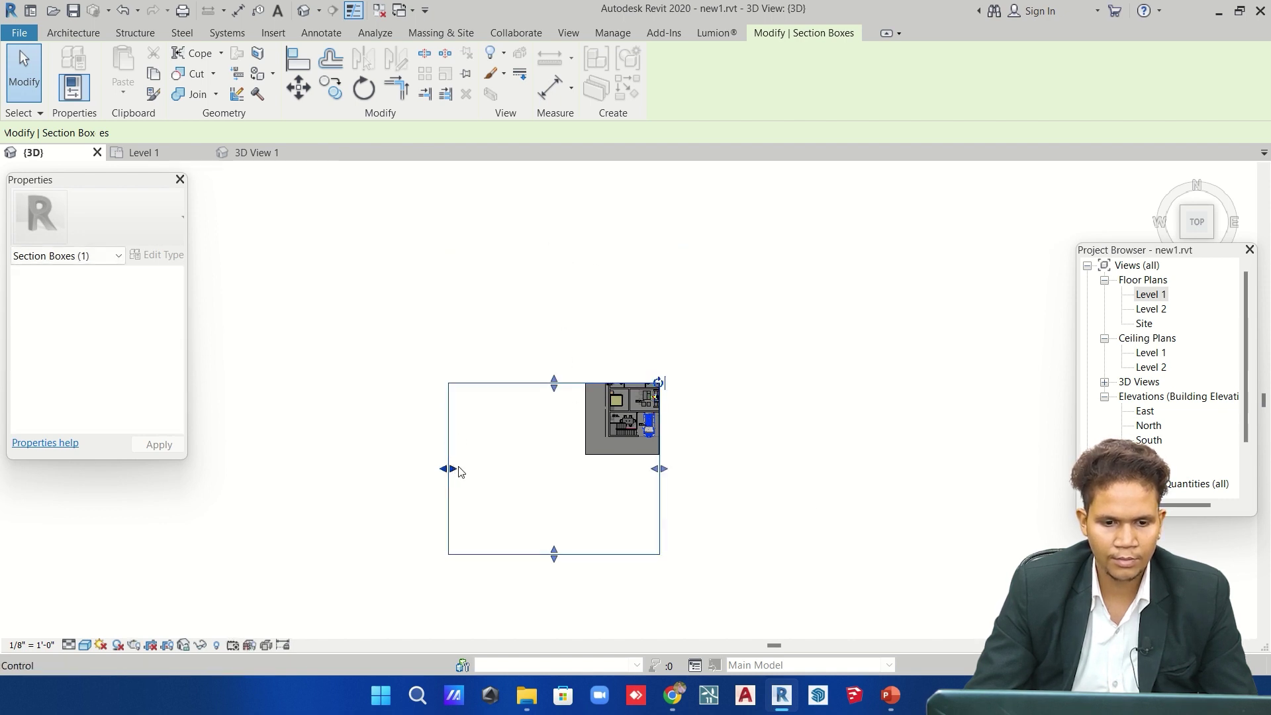
mouse_move(577, 487)
left_mouse_down()
mouse_move(606, 500)
mouse_move(567, 562)
mouse_move(610, 425)
left_mouse_up()
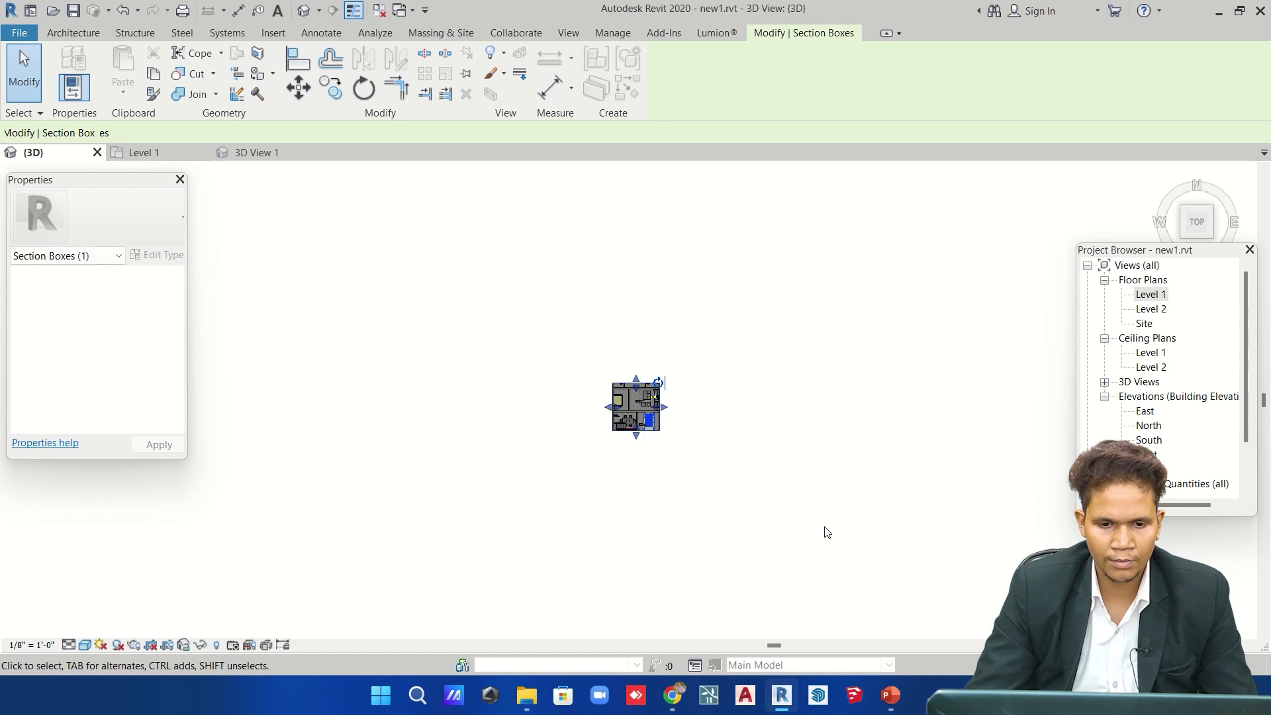
Orbit to review the cropped stairs and garage, then uncheck Section Box.
left_click(800, 568)
middle_click_drag(800, 568, 653, 412, "shift")
scroll(653, 412, "up", 2)
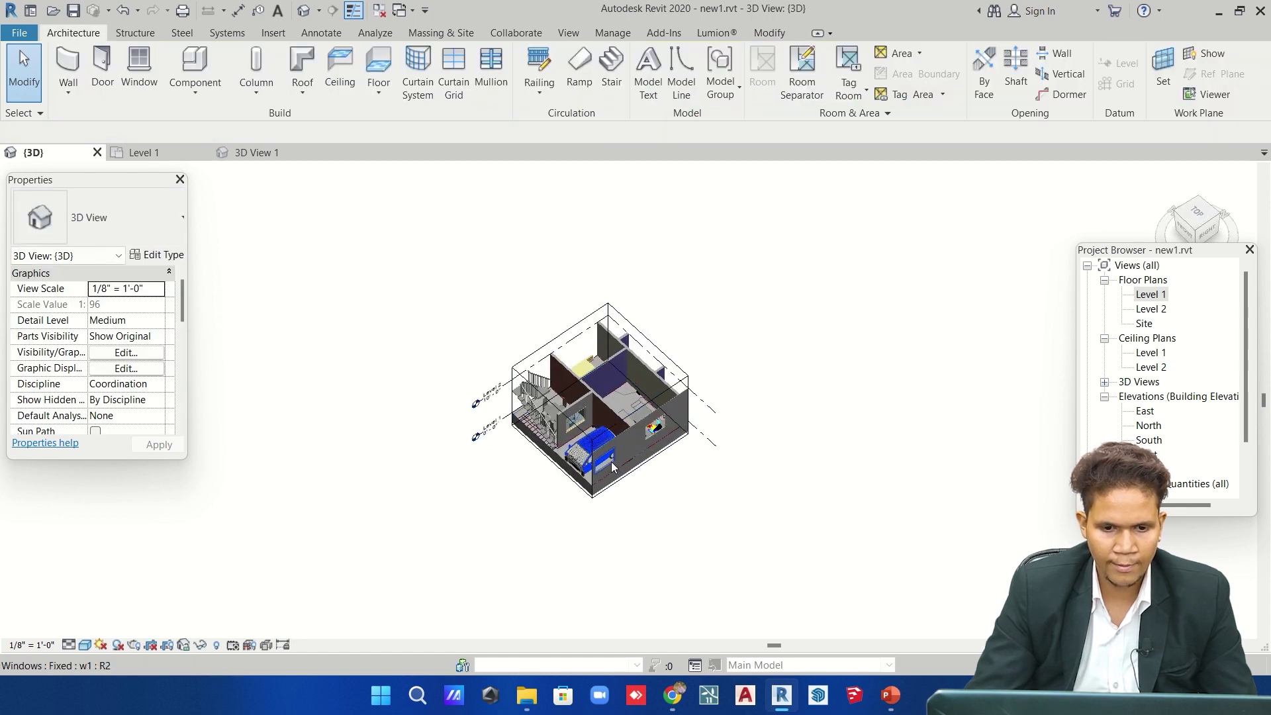
scroll(610, 475, "up", 5)
mouse_move(718, 513)
middle_mouse_down("shift")
mouse_move(728, 376)
mouse_move(692, 437)
mouse_move(681, 431)
middle_mouse_up("shift")
scroll(728, 375, "down", 3)
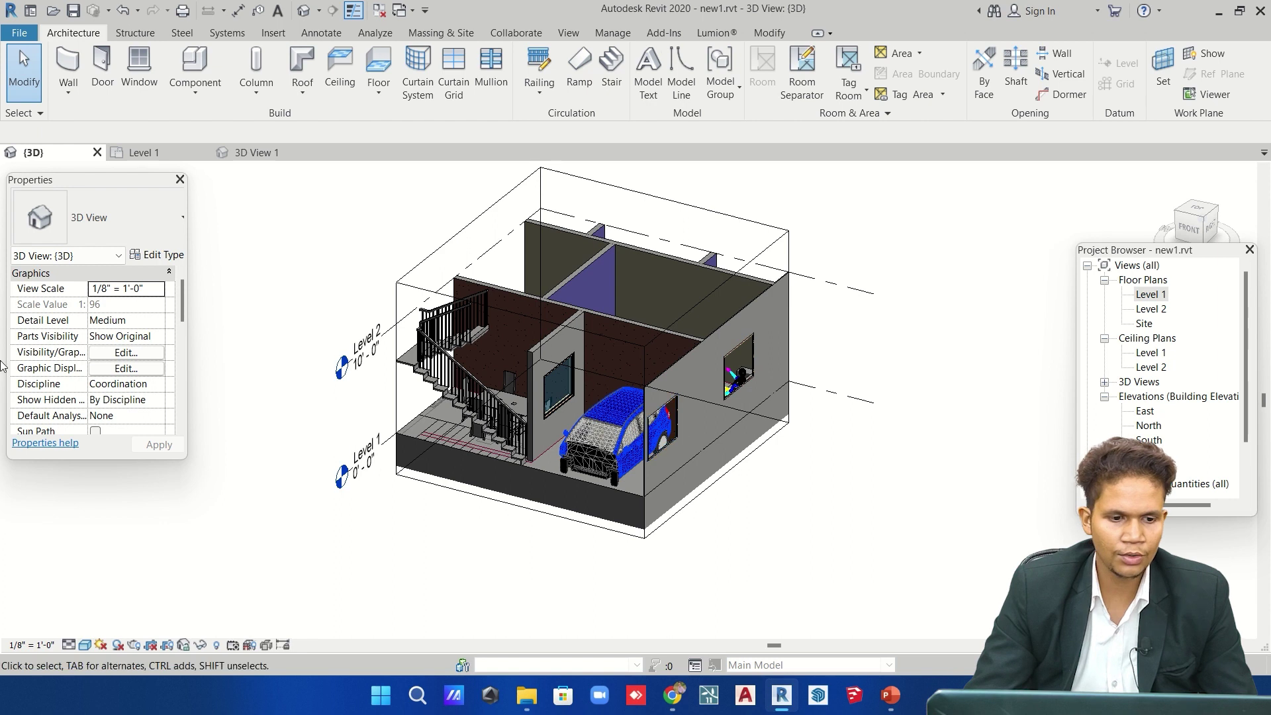
scroll(64, 364, "down", 3)
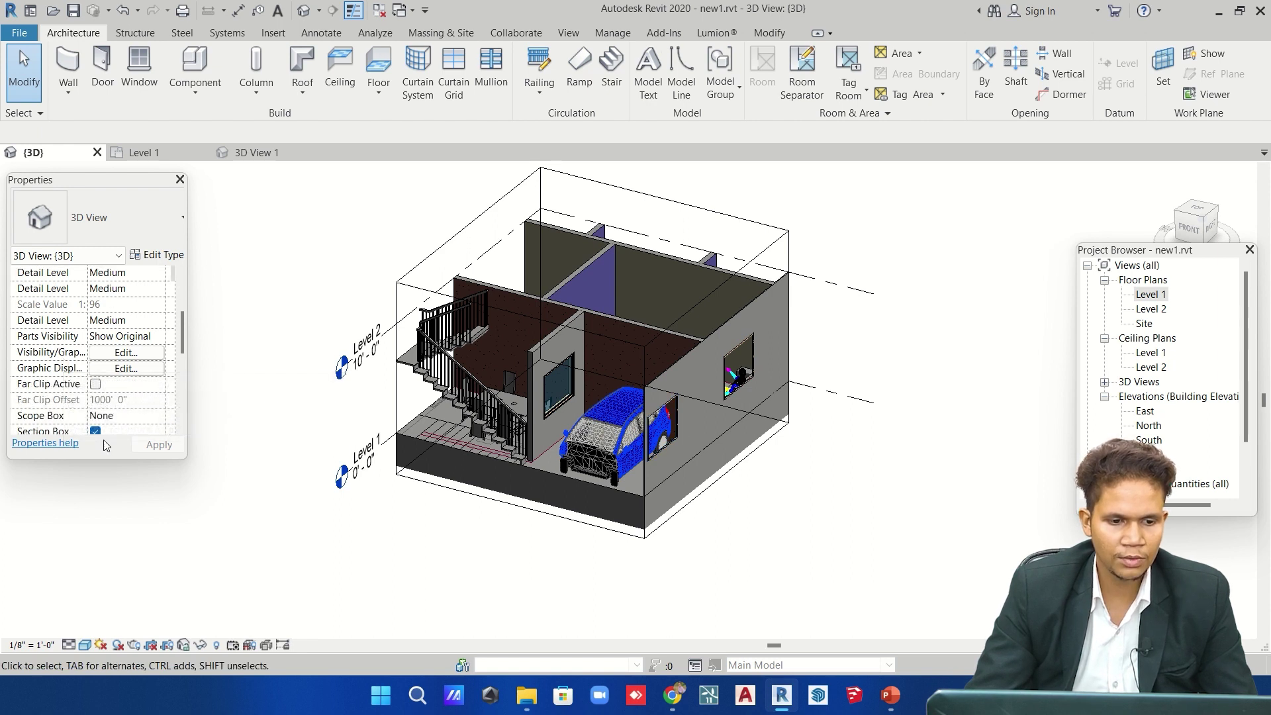
scroll(95, 432, "down", 1)
left_click(95, 415)
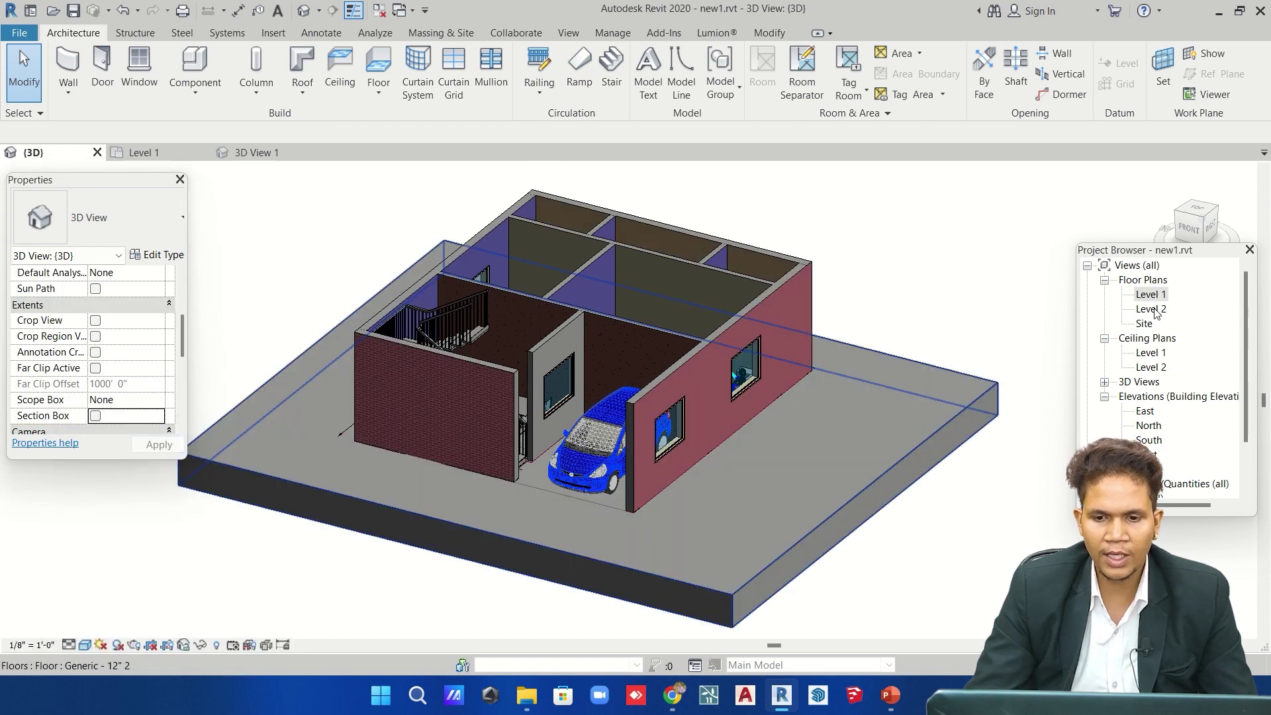
In the Level 1 plan, window-select the drawing hall furniture and wall and apply Selection Box.
double_click(1152, 294)
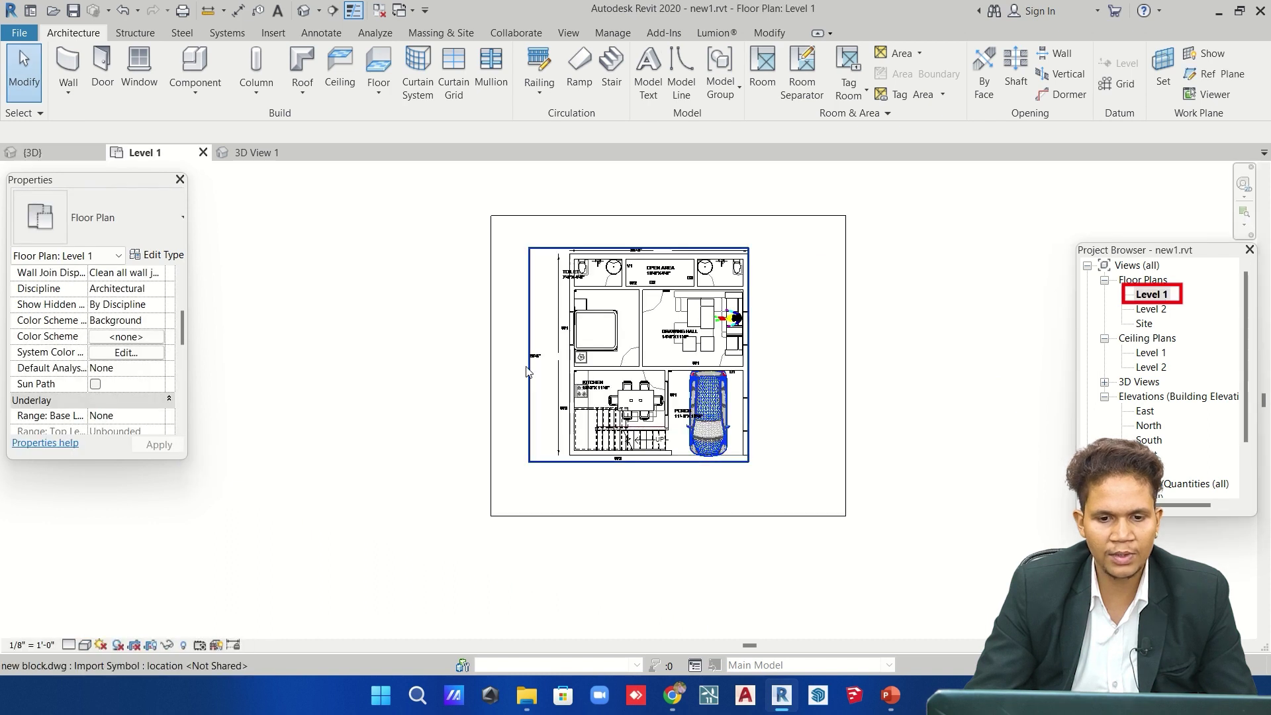
scroll(666, 298, "up", 2)
scroll(665, 298, "up", 2)
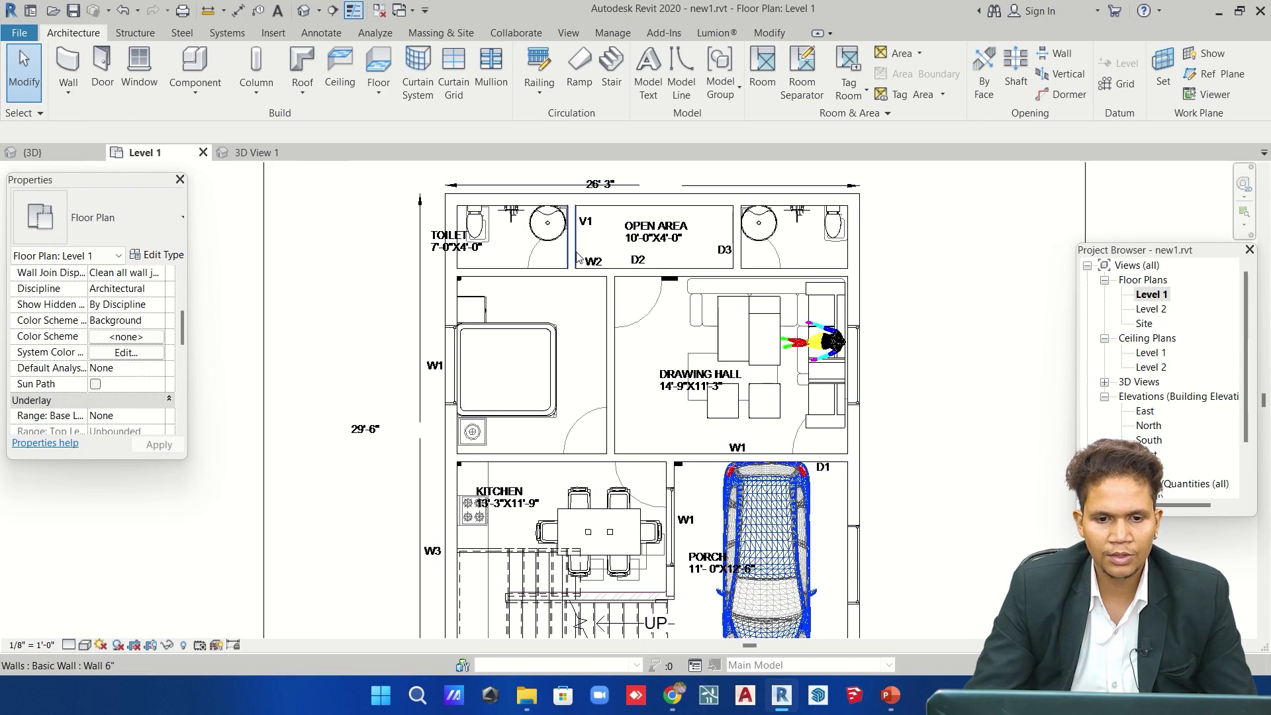
left_click_drag(600, 242, 891, 491)
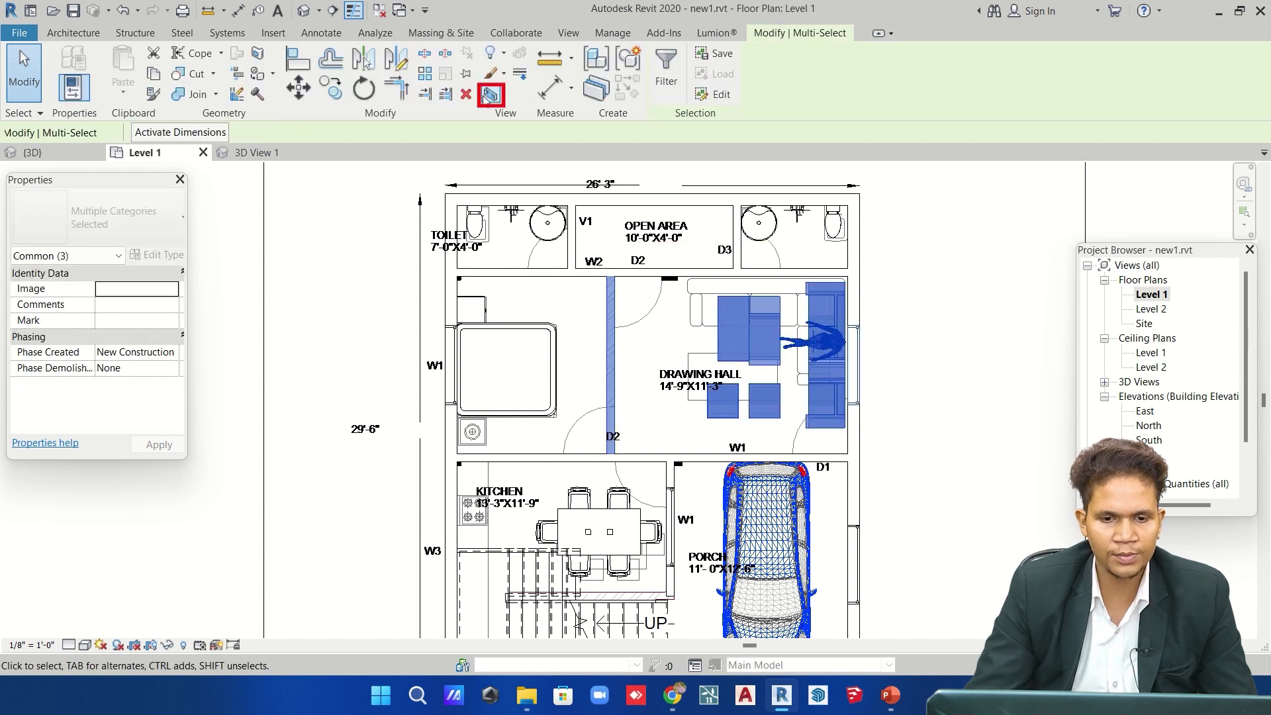
left_click(483, 98)
Hide the car in the 3D view.
left_click(853, 243)
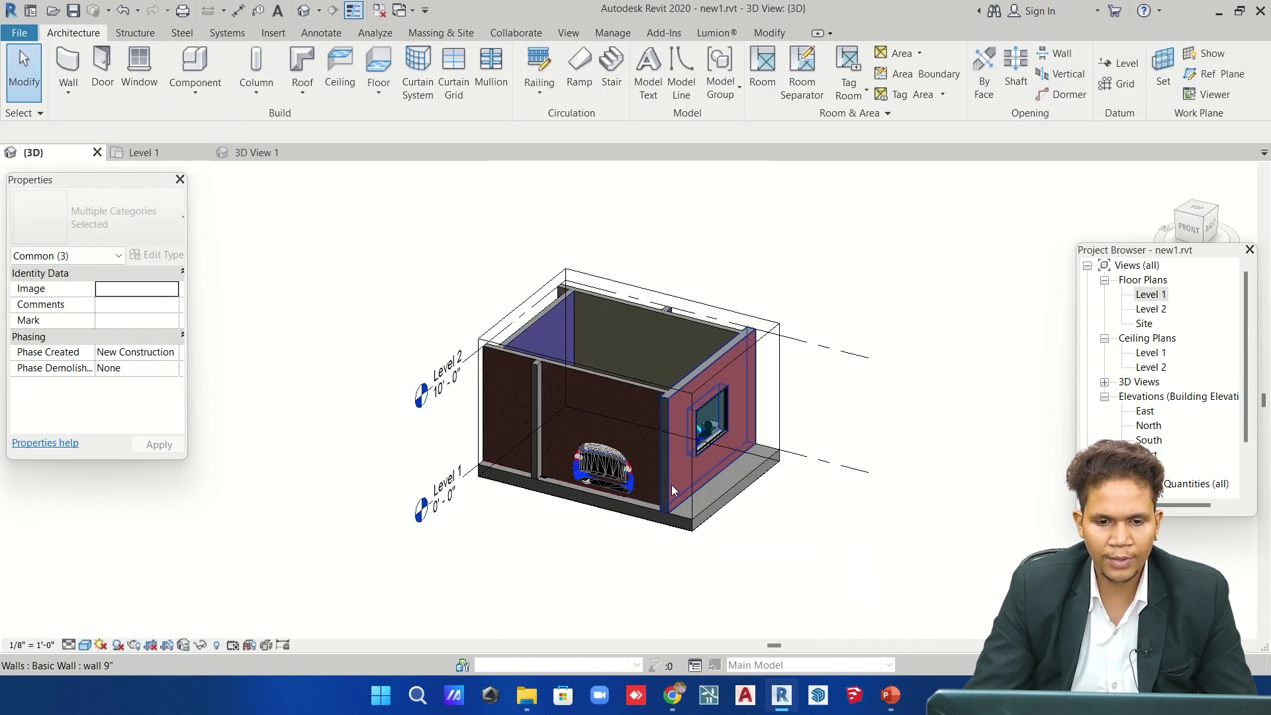
scroll(671, 484, "up", 5)
left_click(545, 459)
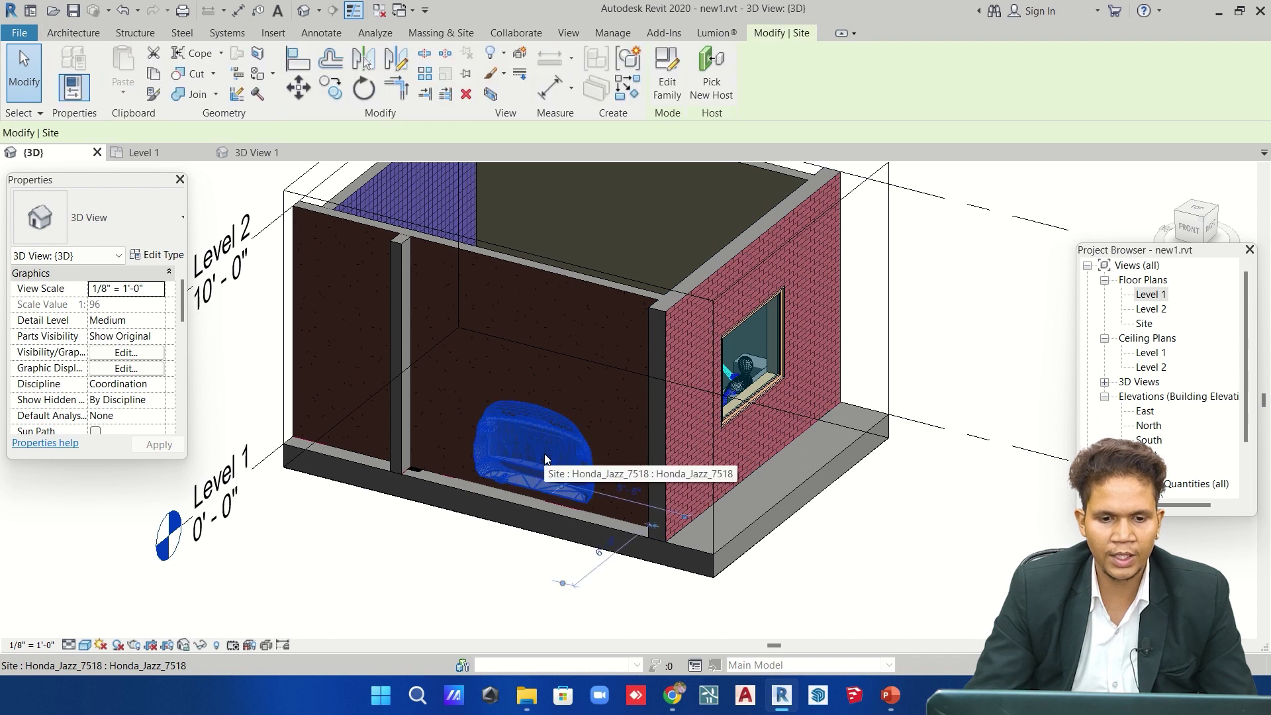
right_click(546, 459)
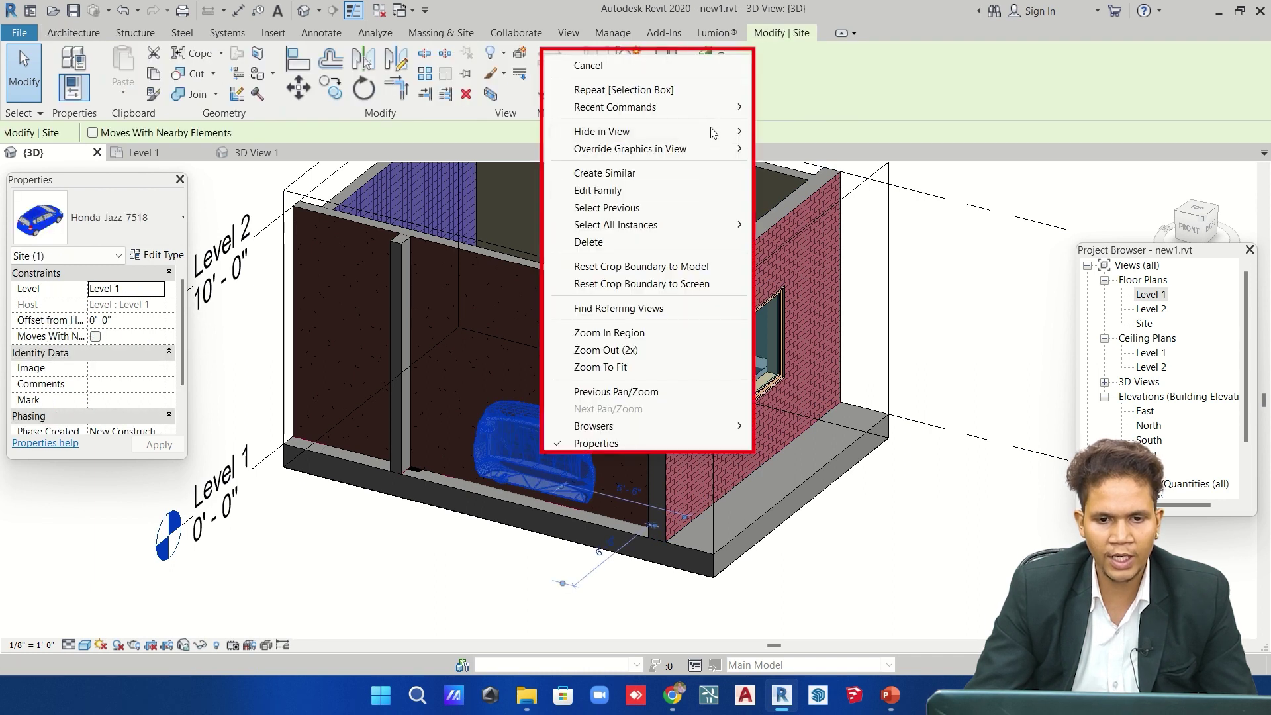
left_click(803, 131)
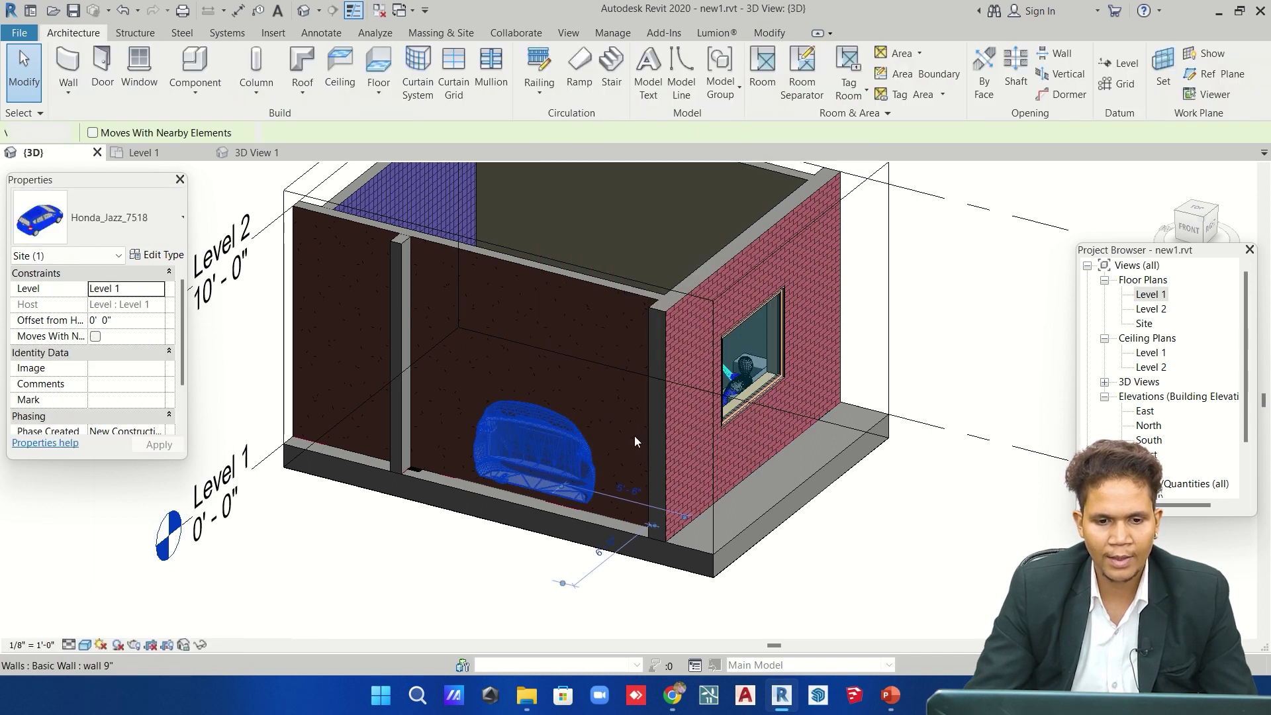
Trim the section box's right and front faces through the walls to expose the sofas.
scroll(635, 436, "down", 3)
left_click(766, 299)
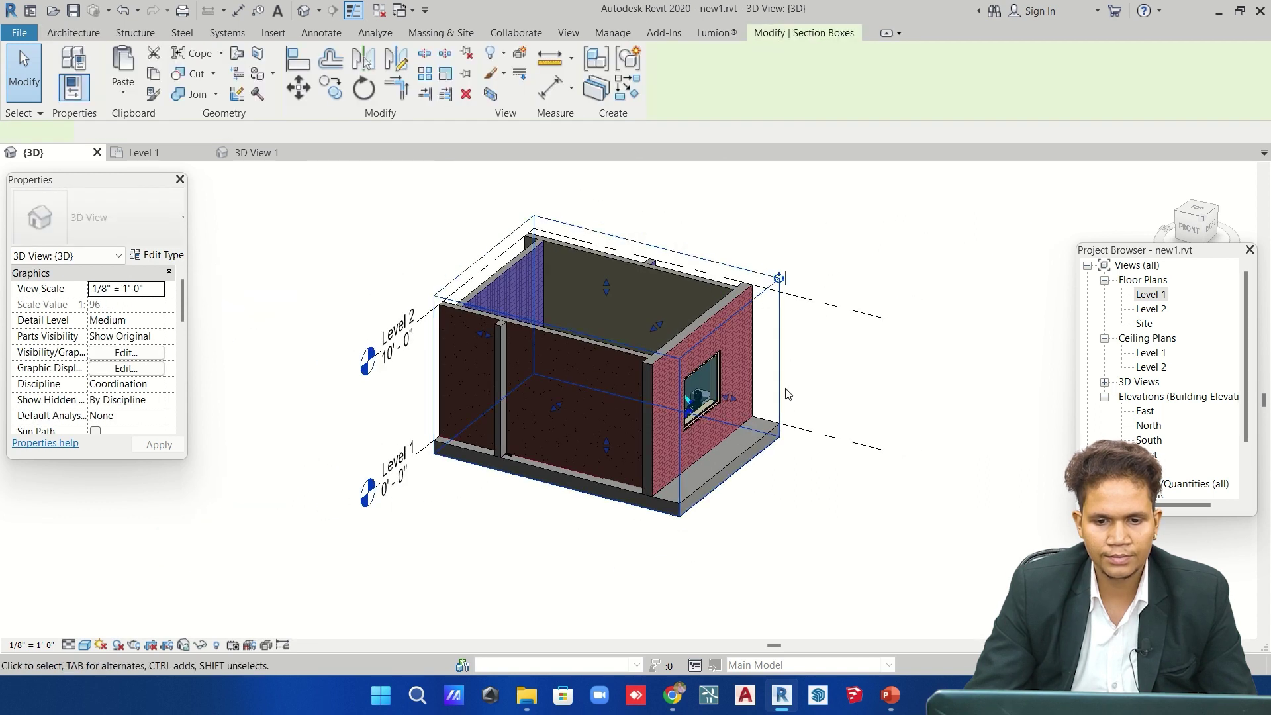
left_click_drag(700, 392, 686, 387)
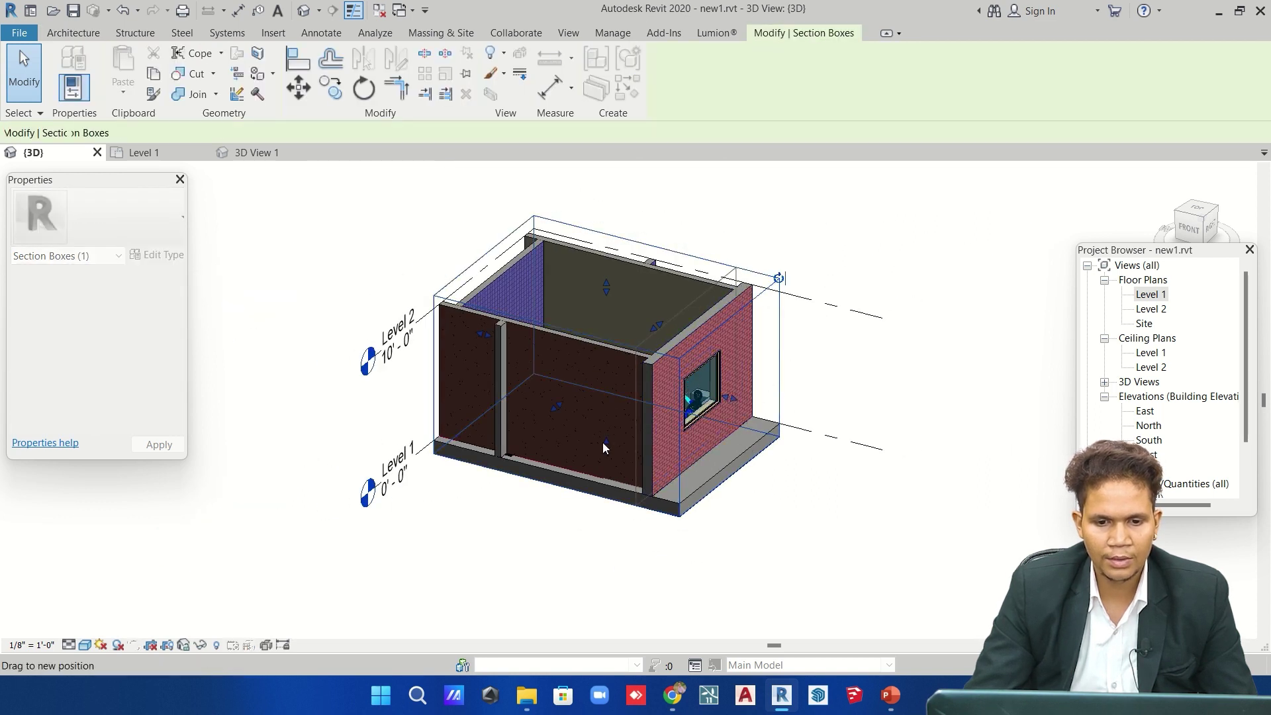
left_click_drag(603, 442, 602, 442)
left_click_drag(538, 398, 554, 387)
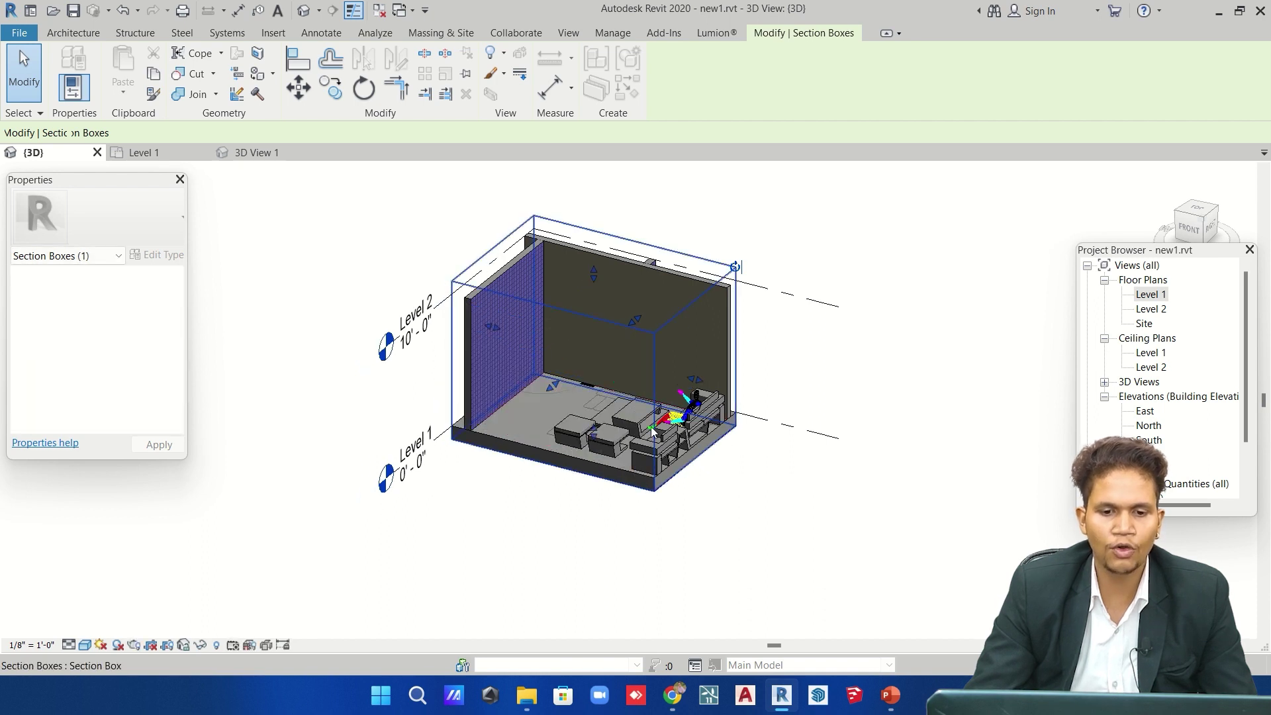
left_click(845, 398)
scroll(691, 387, "up", 3)
scroll(657, 432, "down", 2)
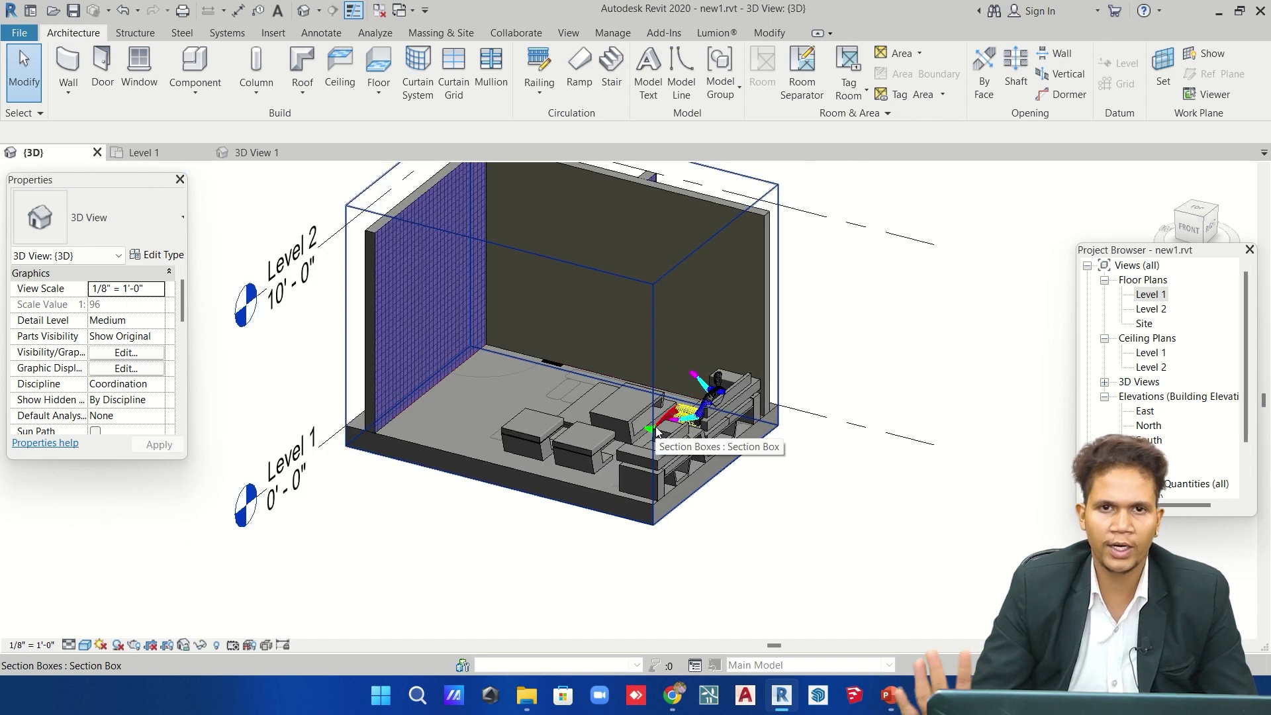